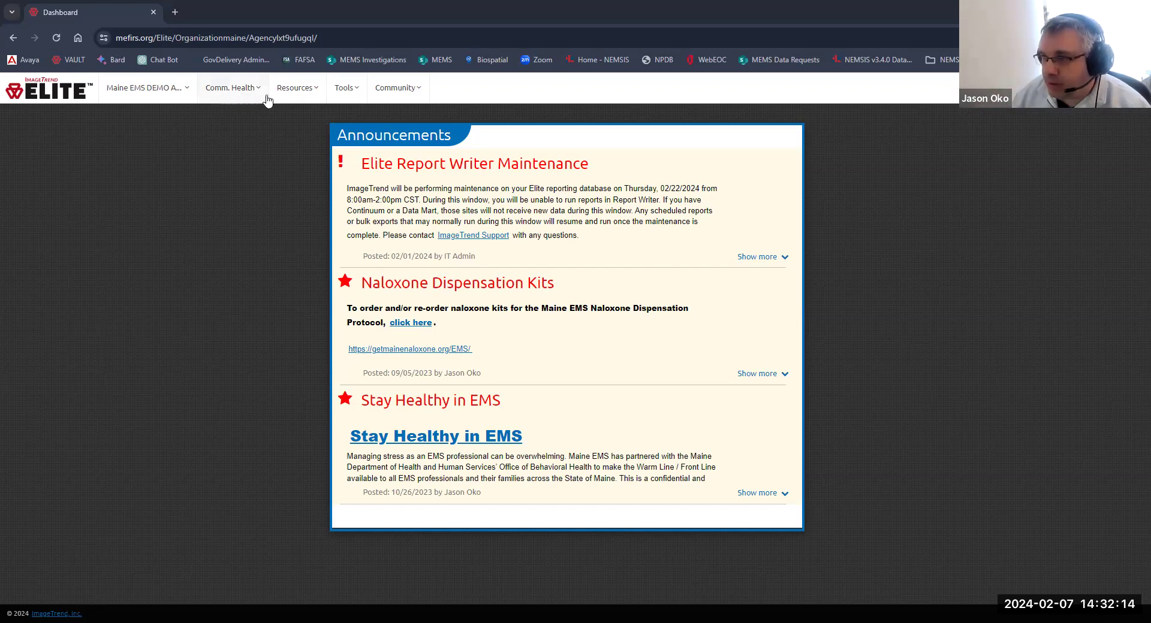
Create a new community health visit with the MEMS CP Run Form (3.5) and expand its Dispatch section.
{"action": "left_click", "coordinate": [264, 101]}
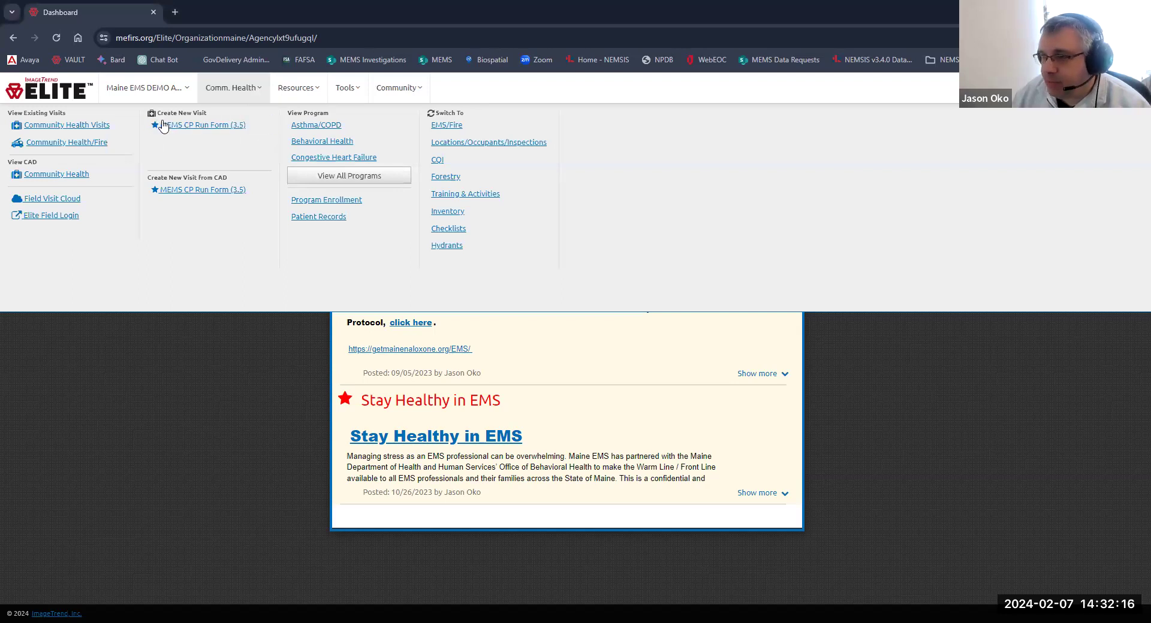
{"action": "left_click", "coordinate": [215, 130]}
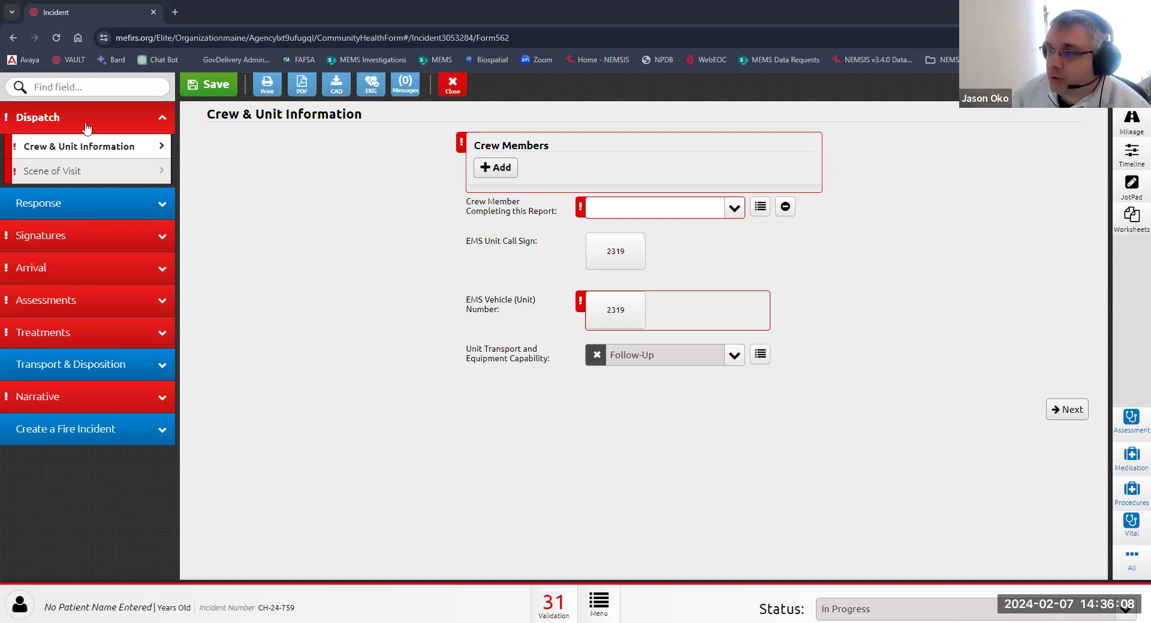
{"action": "left_click", "coordinate": [108, 122]}
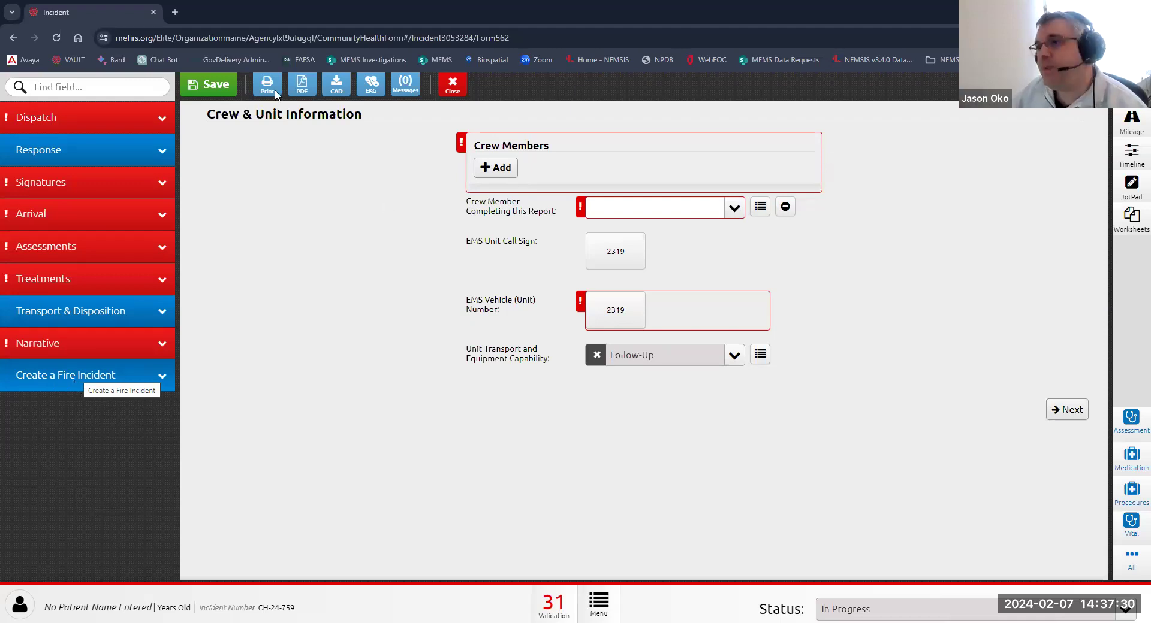
{"action": "left_click", "coordinate": [84, 120]}
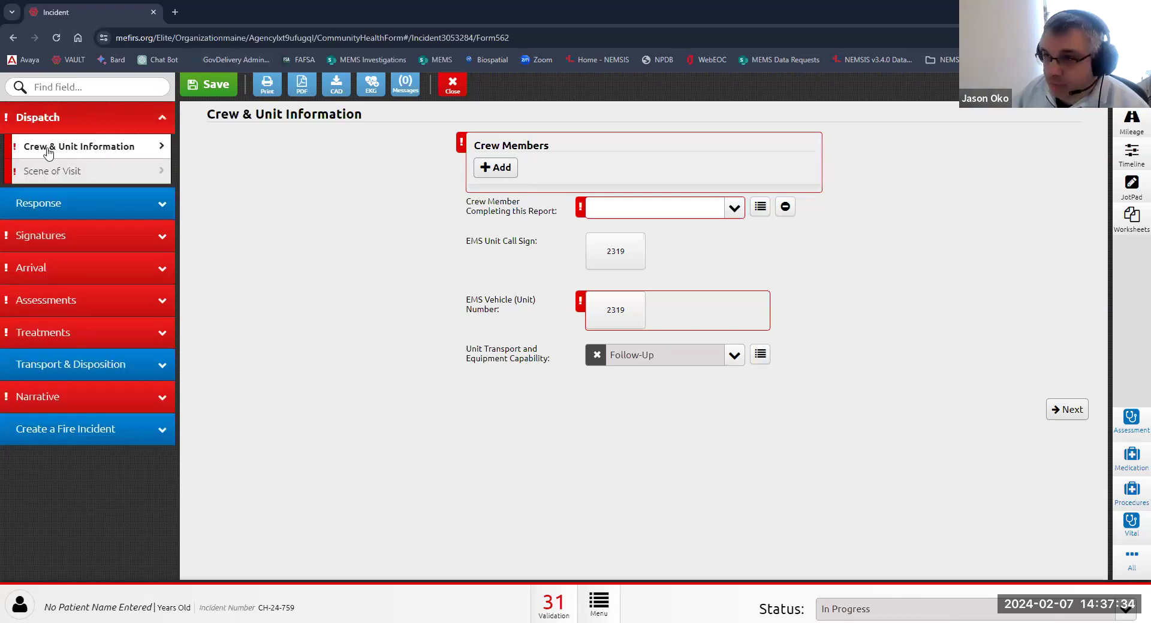
Add a crew member to the Crew & Unit Information with the response role Primary Patient Caregiver-At Scene.
{"action": "left_click", "coordinate": [495, 167]}
{"action": "left_click", "coordinate": [550, 243]}
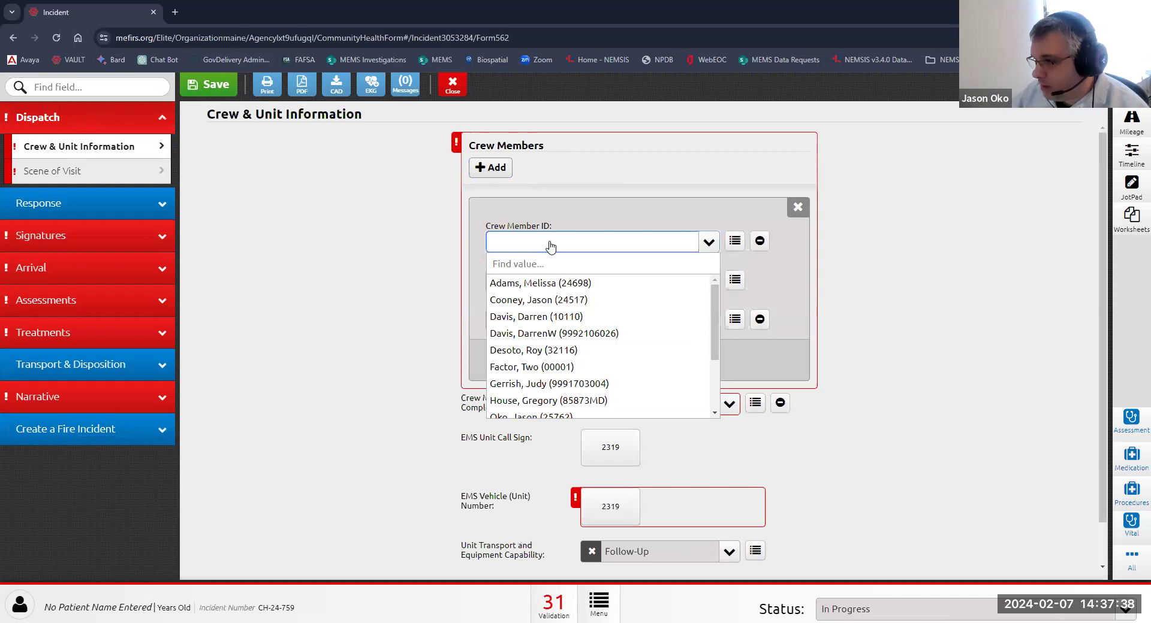
{"action": "left_click", "coordinate": [558, 400]}
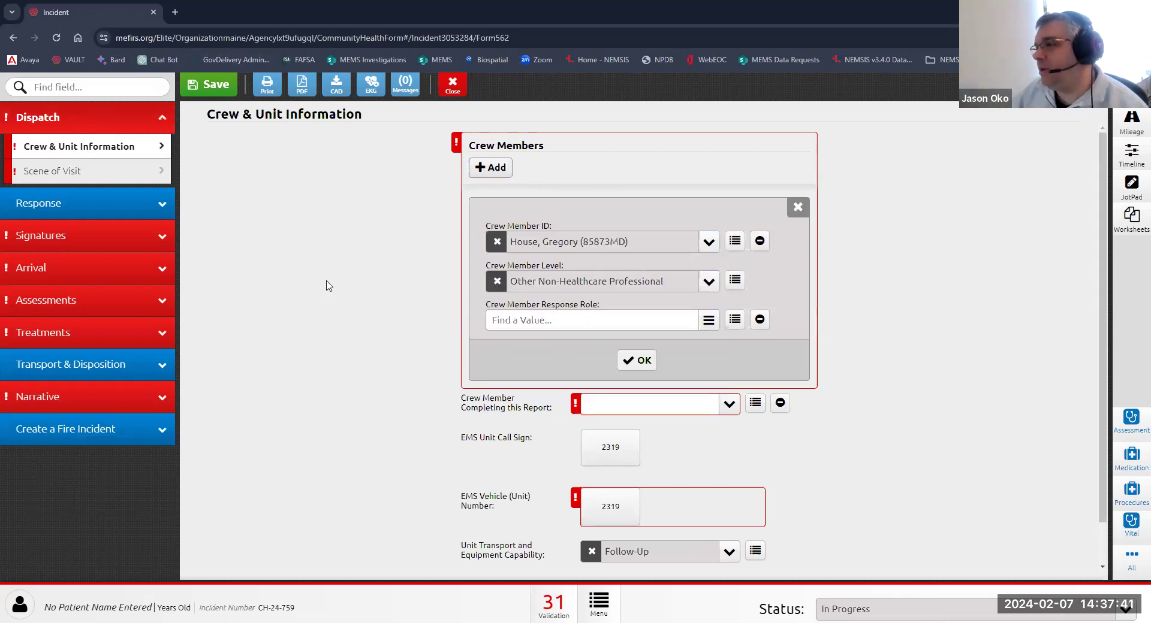
{"action": "left_click", "coordinate": [709, 322]}
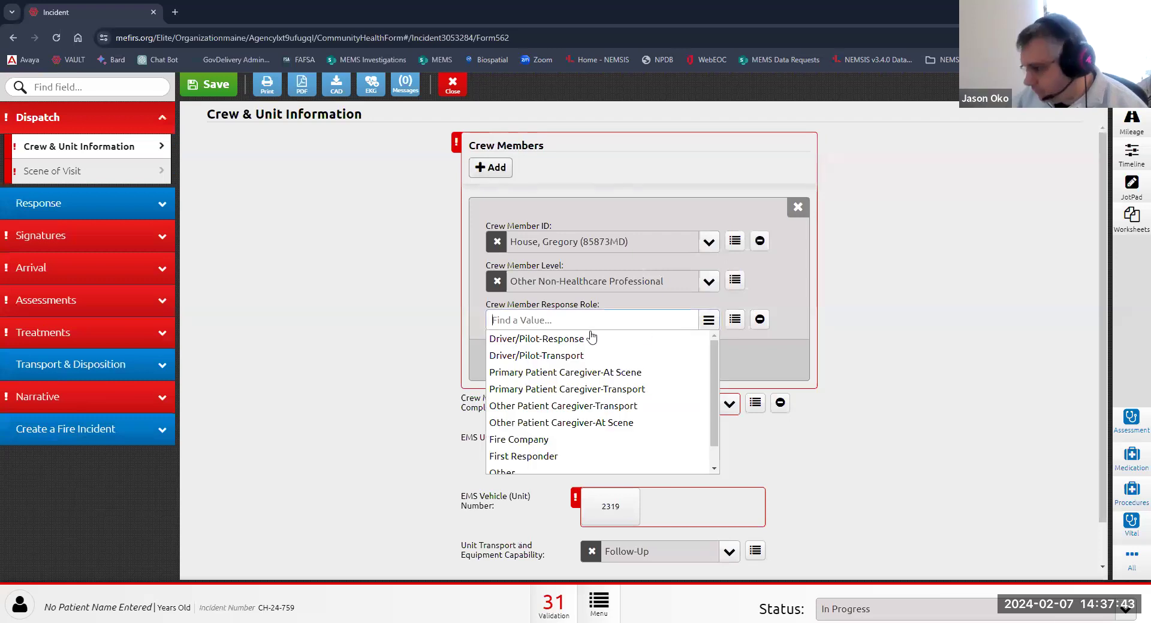
{"action": "left_click", "coordinate": [542, 378]}
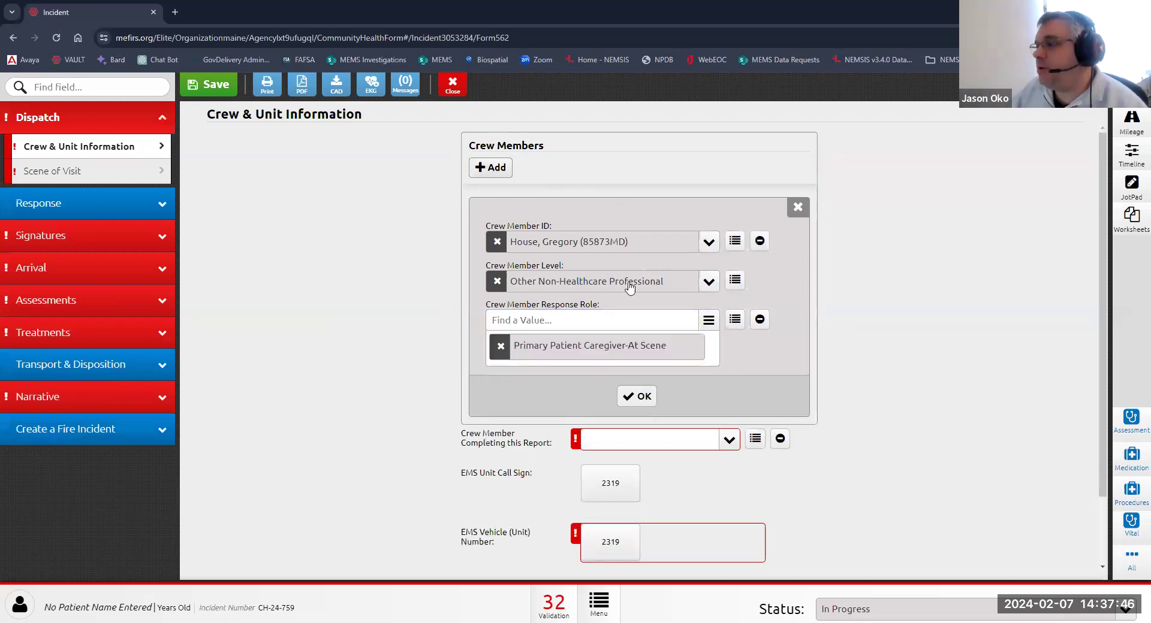
{"action": "left_click", "coordinate": [637, 396]}
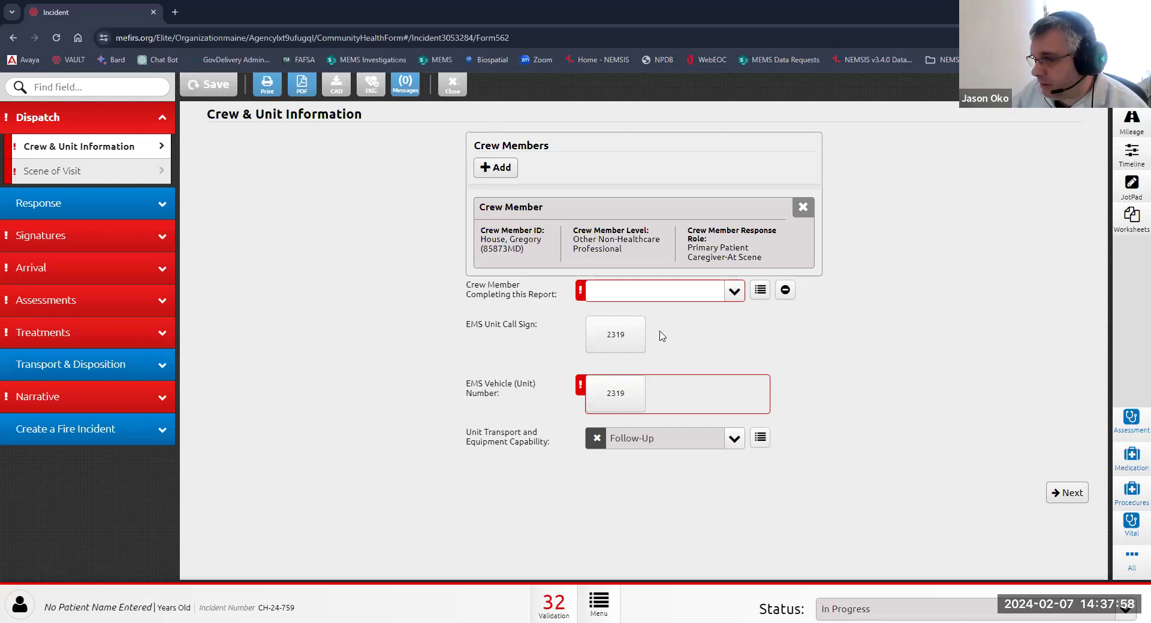
Set the current crew member as the one completing the report and choose 2319 as the EMS unit call sign.
{"action": "left_click", "coordinate": [734, 292]}
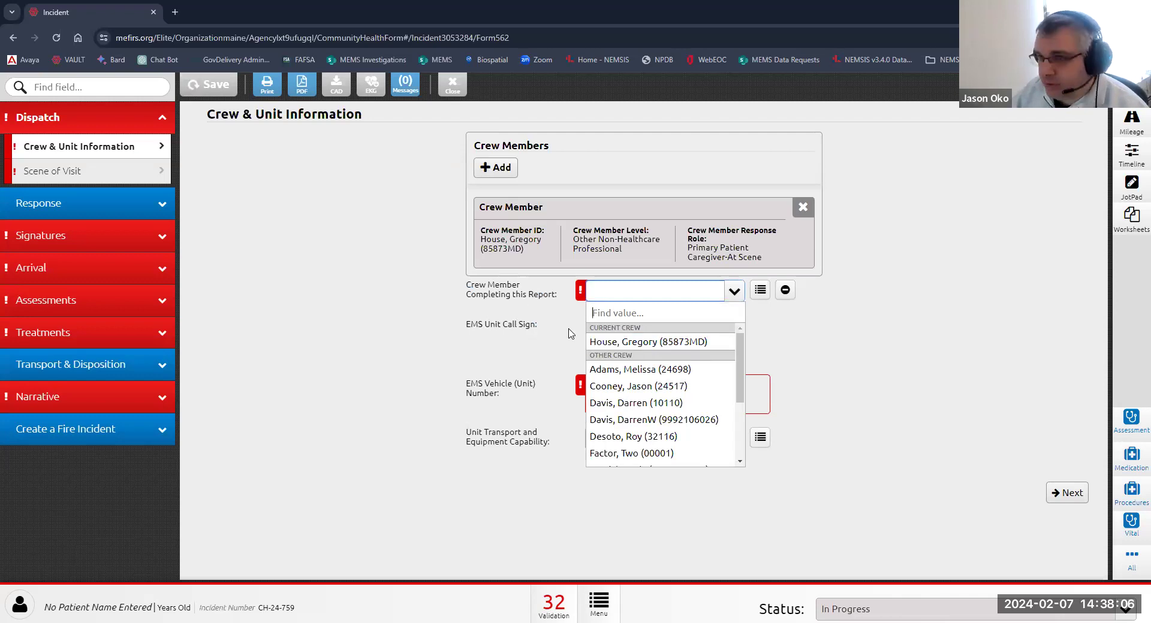
{"action": "left_click", "coordinate": [631, 344]}
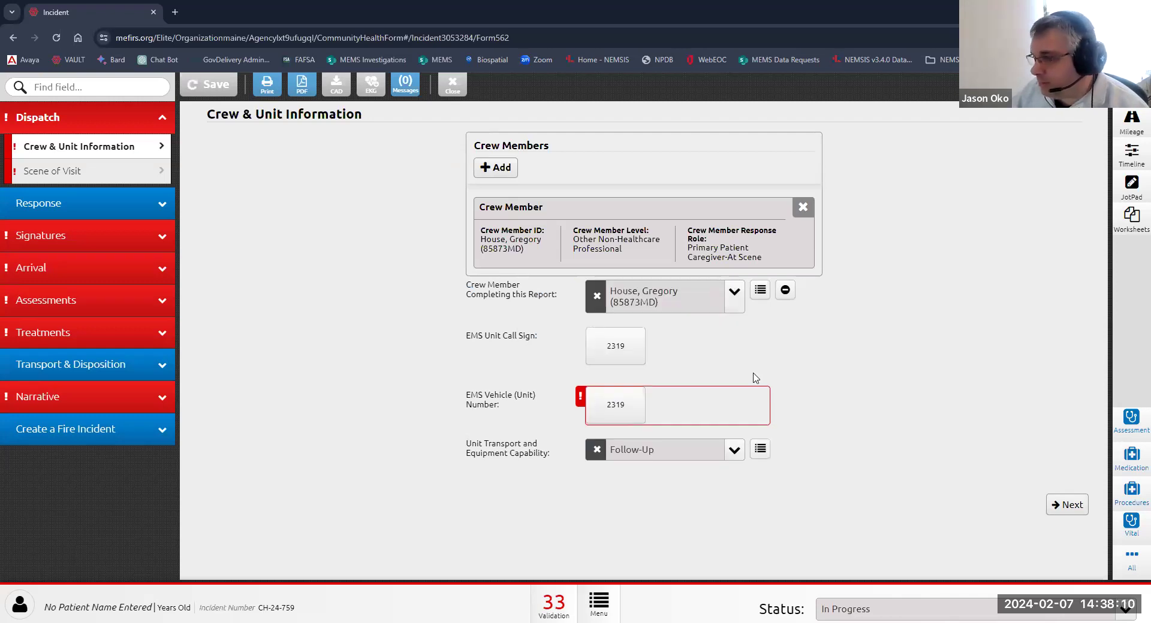
{"action": "left_click", "coordinate": [617, 350]}
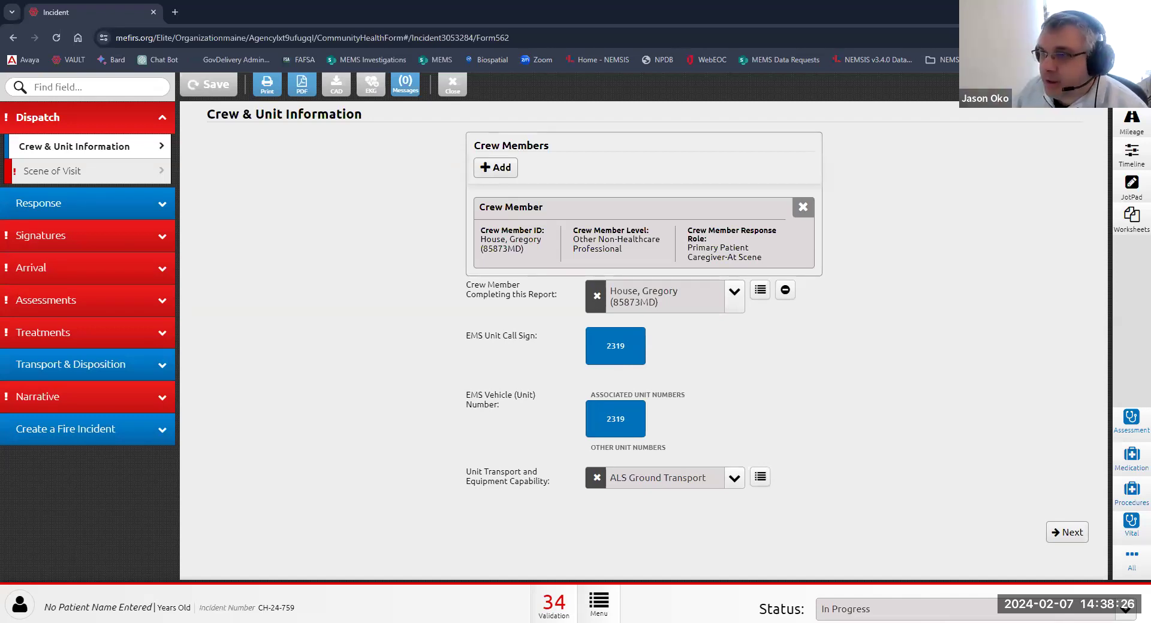
Fill in the Scene of Visit location using the favorite postal code for Bangor, Penobscot, ME.
{"action": "left_click", "coordinate": [74, 173]}
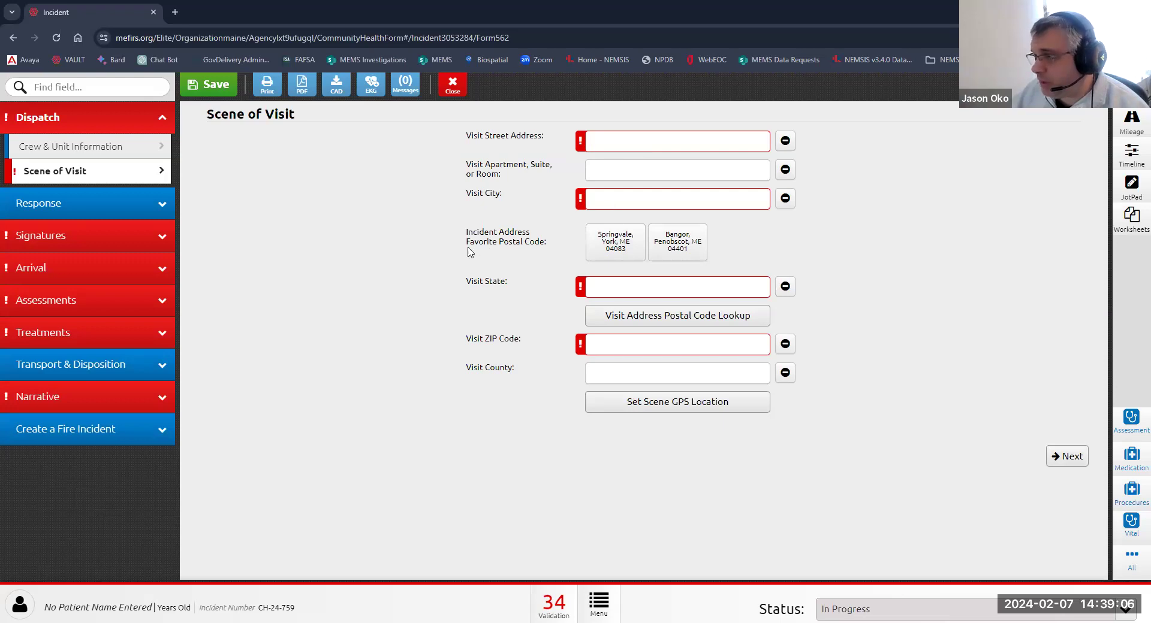
{"action": "left_click", "coordinate": [604, 246]}
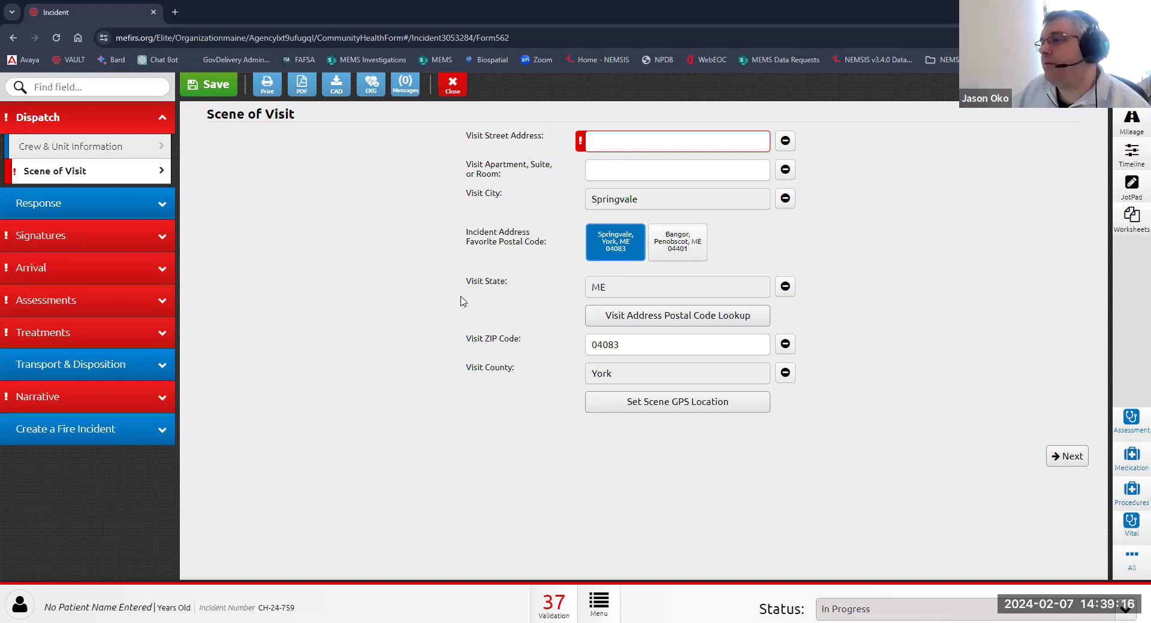
{"action": "left_click", "coordinate": [671, 246]}
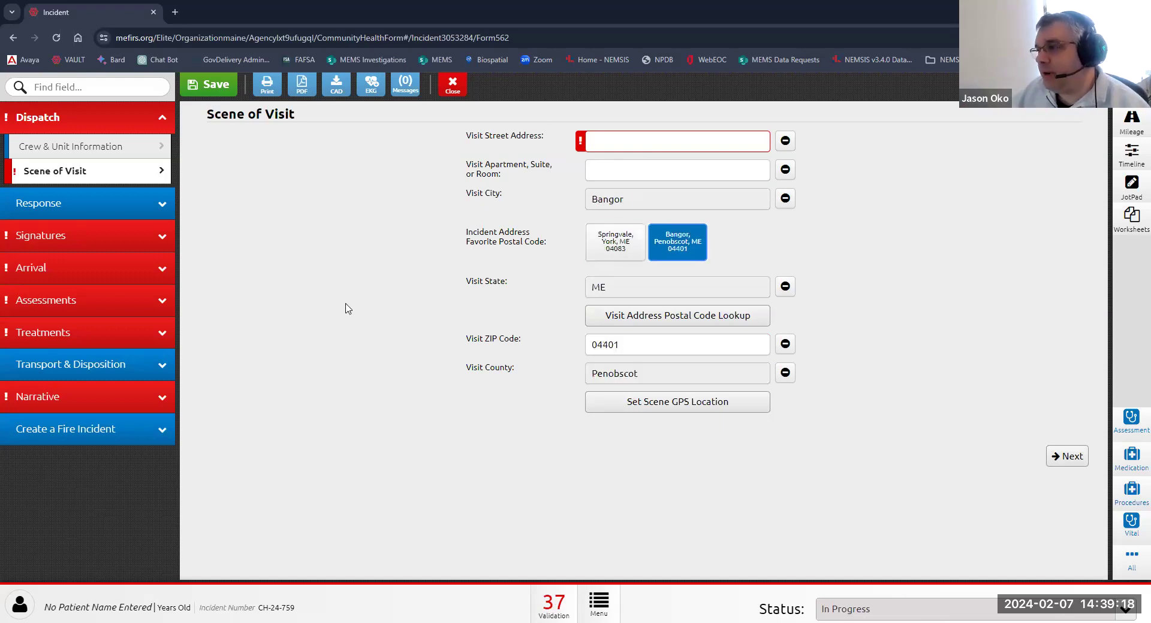
{"action": "left_click", "coordinate": [611, 142]}
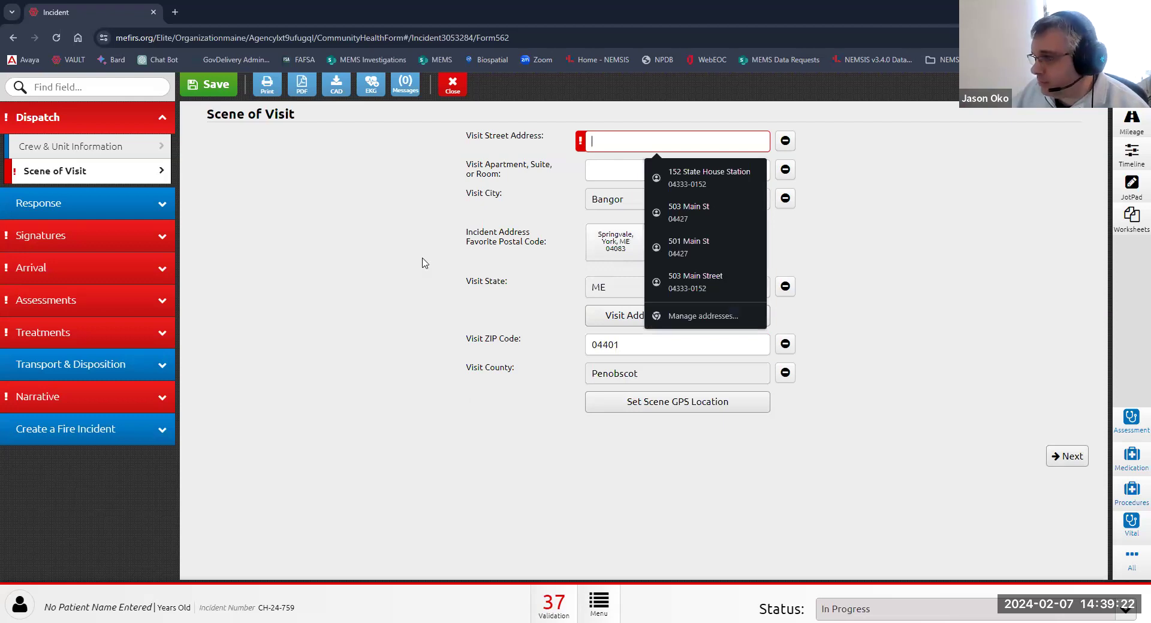
{"action": "left_click", "coordinate": [382, 258]}
Look over the Response Information and add a patient signature entry in the Signatures section.
{"action": "left_click", "coordinate": [58, 206]}
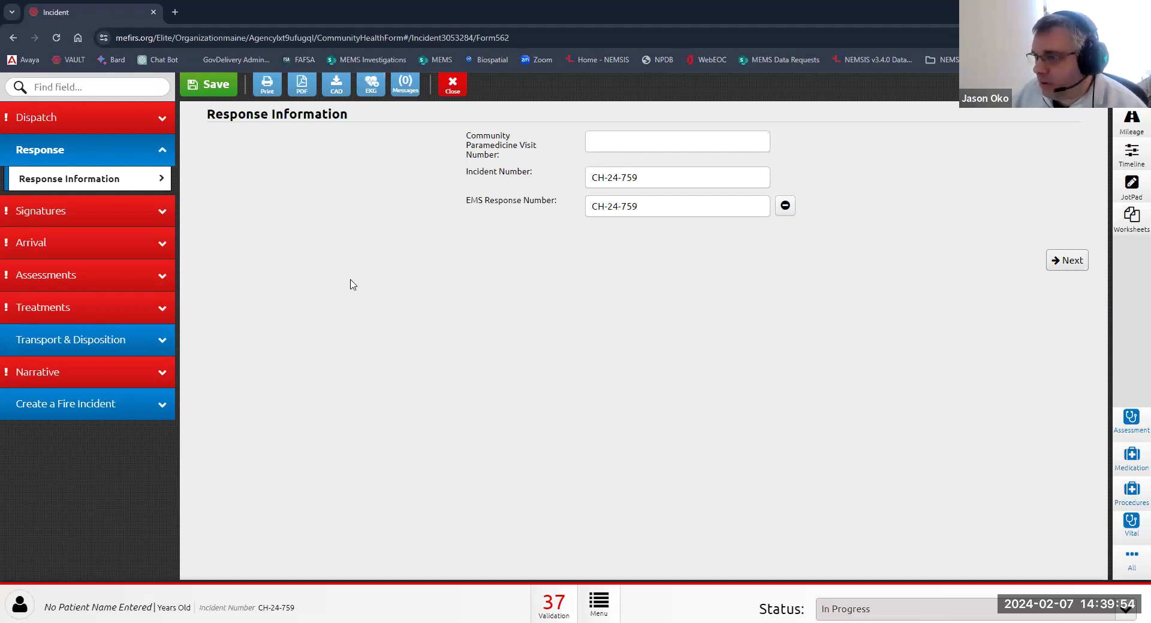
{"action": "left_click", "coordinate": [34, 217]}
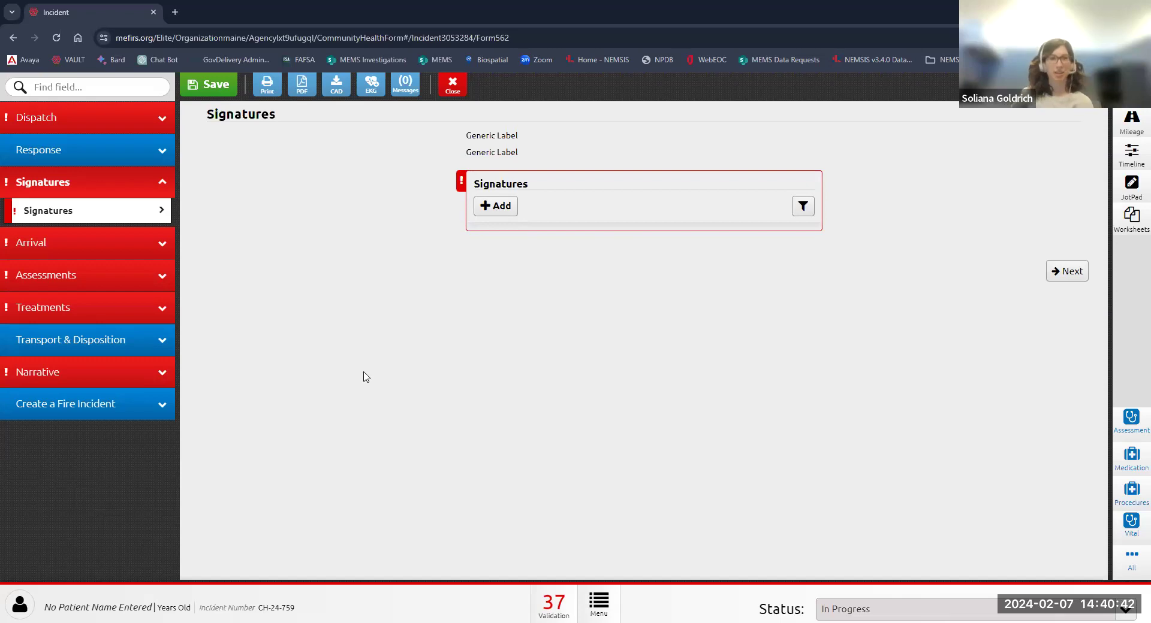
{"action": "left_click", "coordinate": [504, 210]}
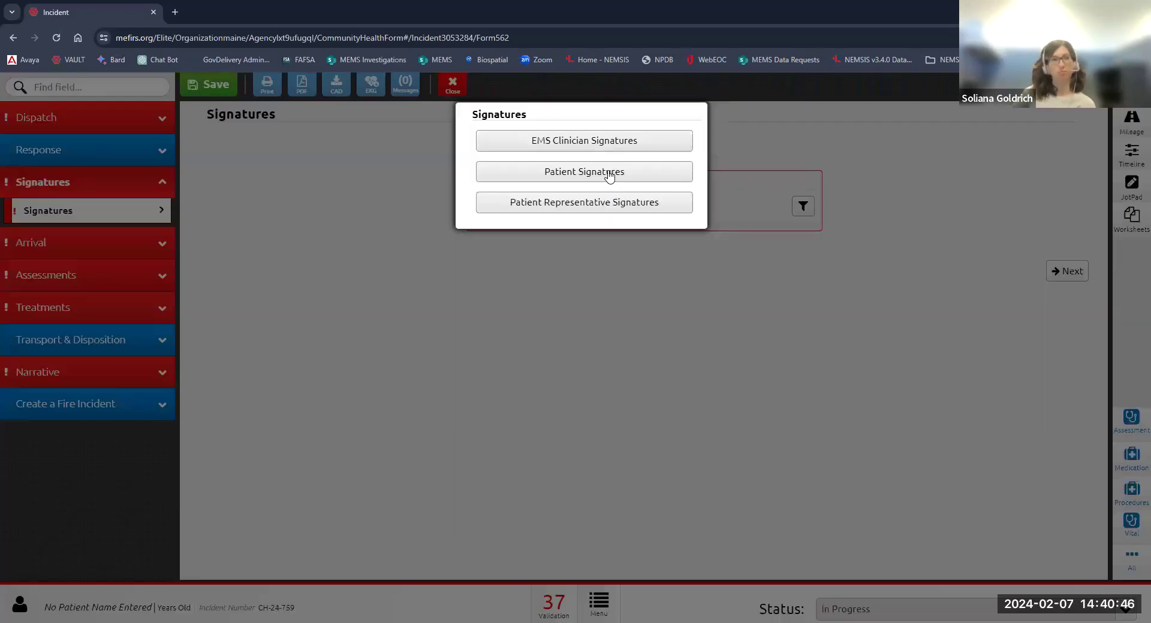
{"action": "left_click", "coordinate": [609, 174]}
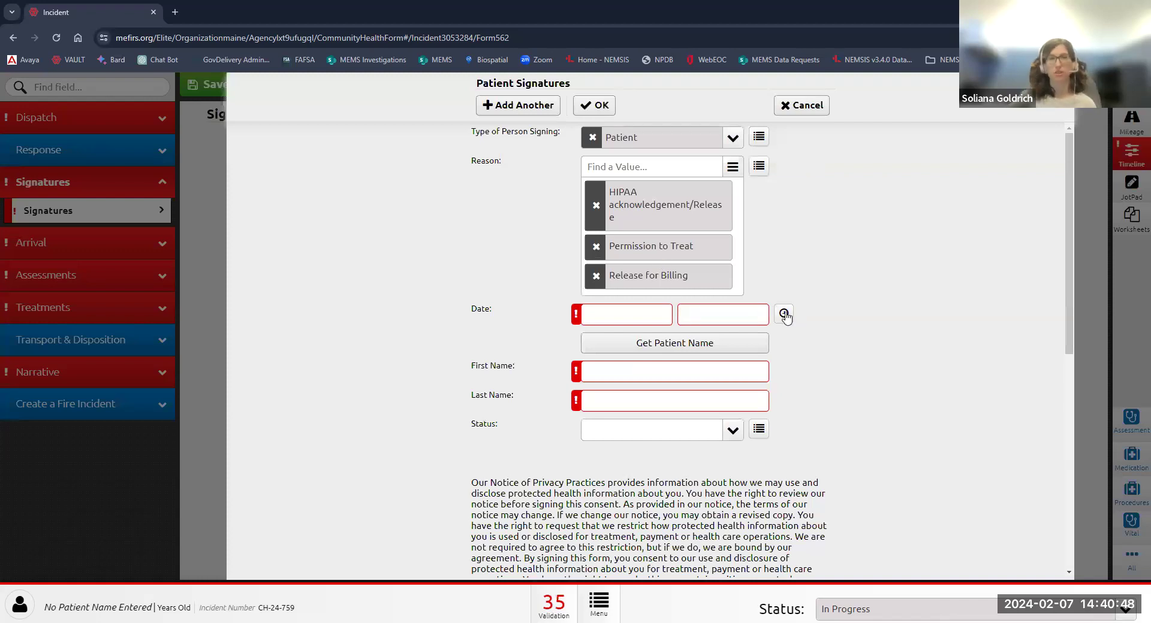
Stamp the patient signature with the current date and time and enter the patient's first and last name.
{"action": "left_click", "coordinate": [784, 314]}
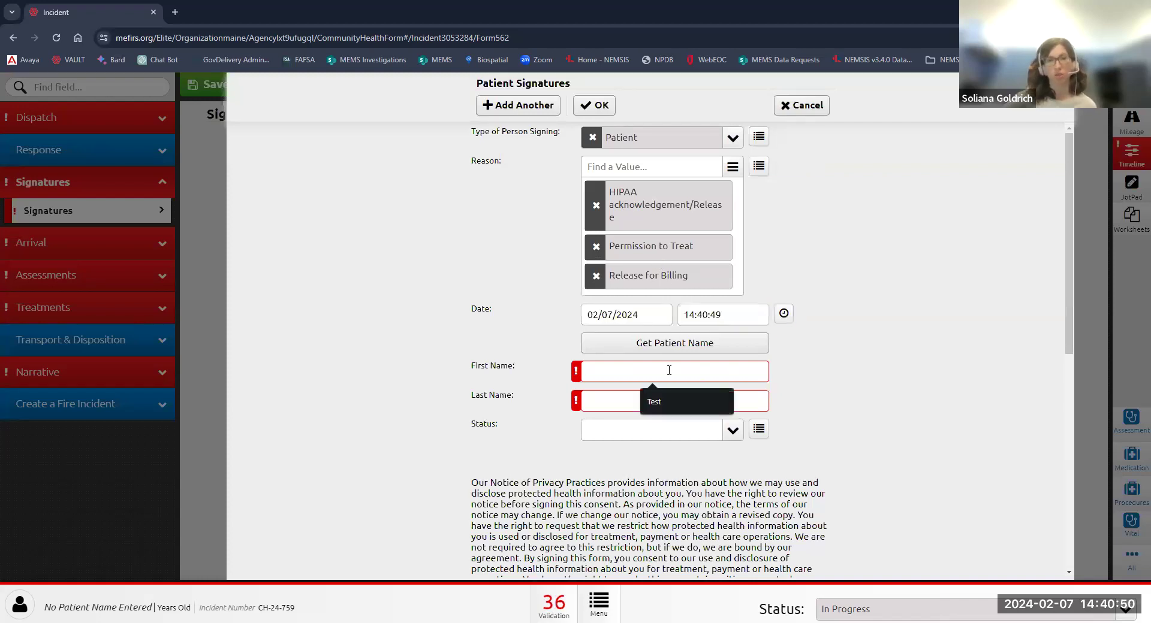
{"action": "type", "text": "Test"}
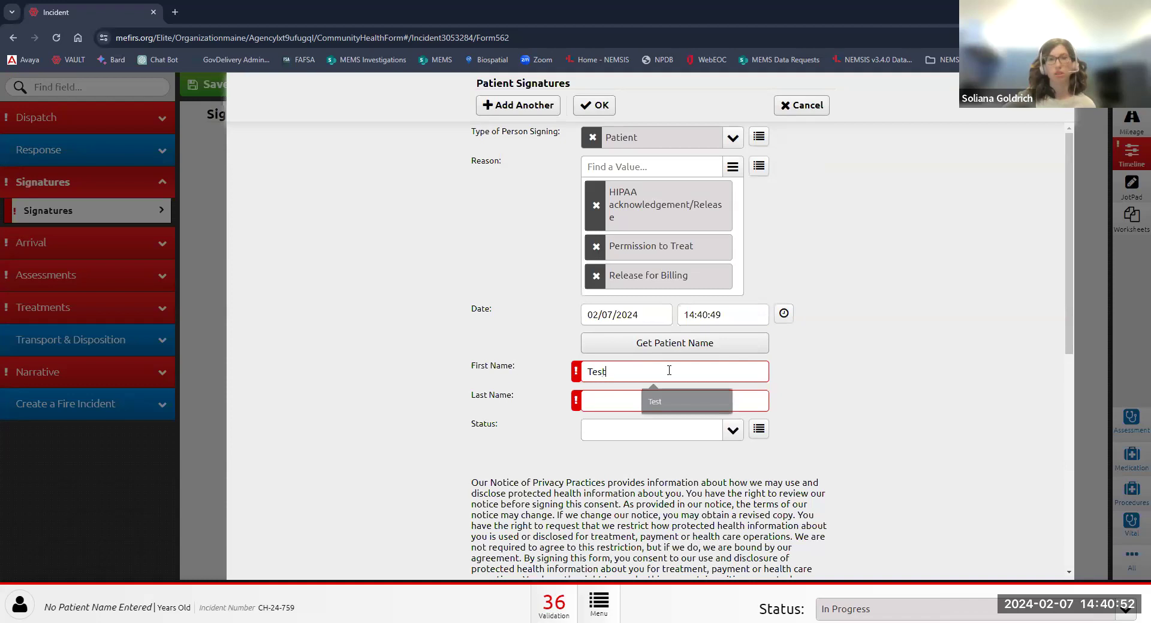
{"action": "key", "text": "Tab"}
{"action": "type", "text": "Patient"}
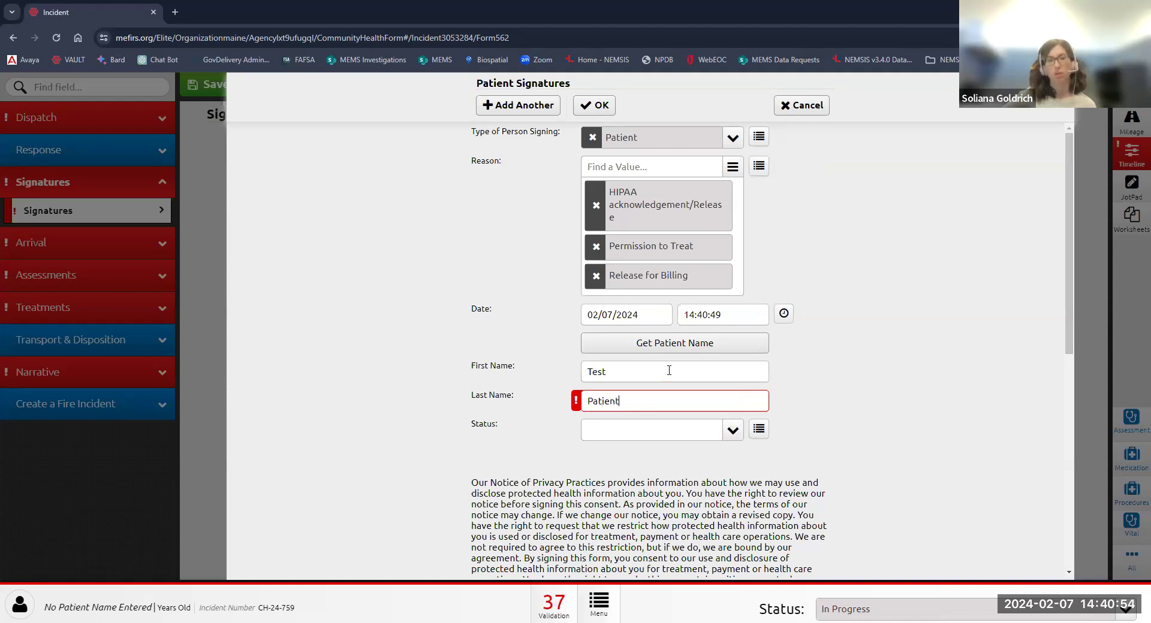
{"action": "left_click", "coordinate": [902, 335]}
Set the patient signature's status to Signed.
{"action": "scroll", "coordinate": [883, 350], "scroll_direction": "down", "scroll_amount": 2}
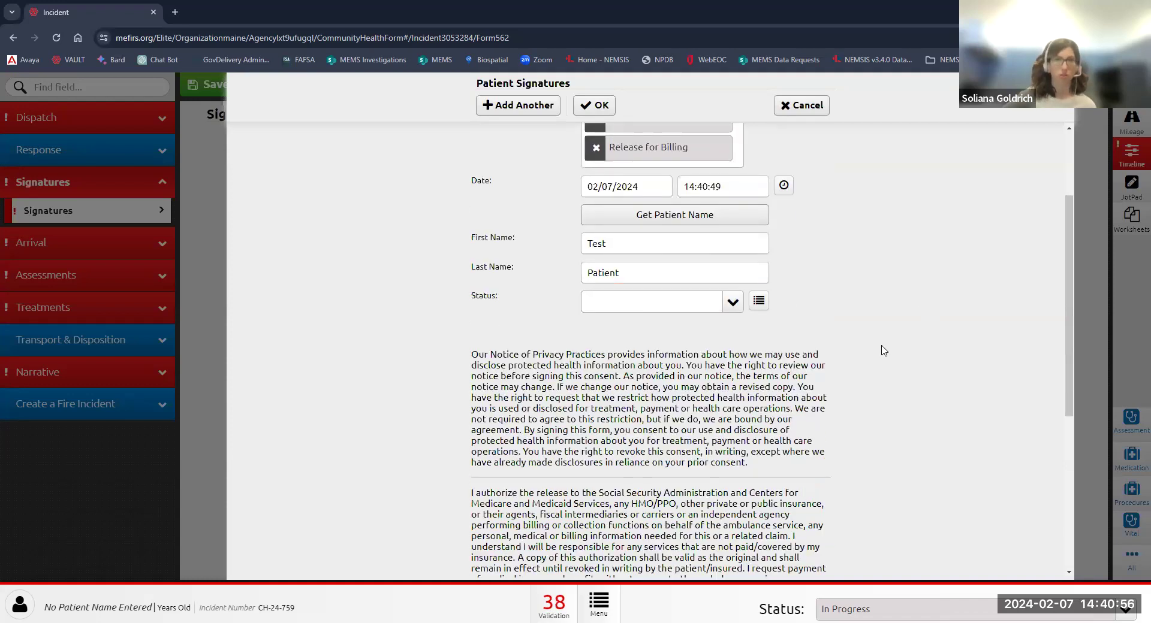
{"action": "scroll", "coordinate": [882, 350], "scroll_direction": "down", "scroll_amount": 1}
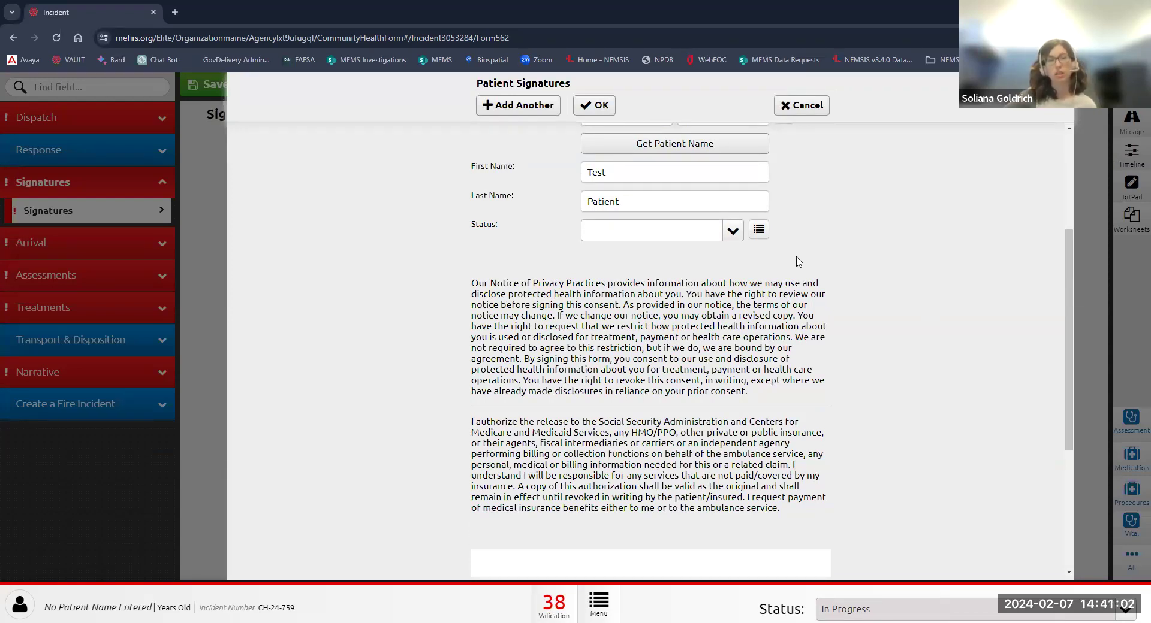
{"action": "left_click", "coordinate": [730, 232]}
{"action": "scroll", "coordinate": [693, 303], "scroll_direction": "down", "scroll_amount": 2}
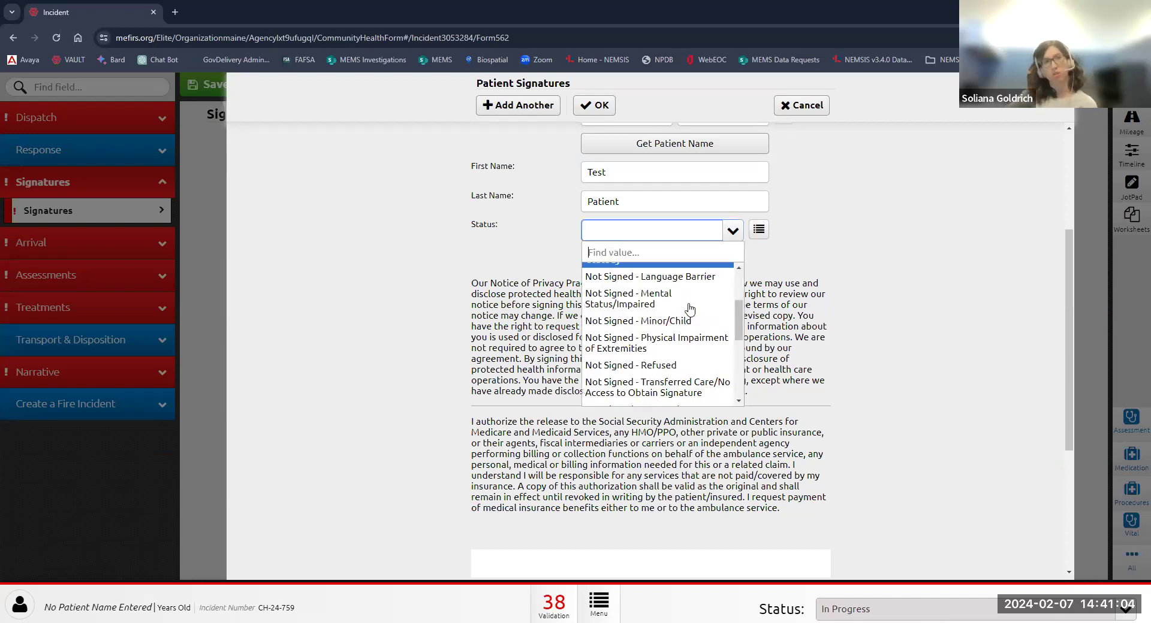
{"action": "scroll", "coordinate": [641, 356], "scroll_direction": "down", "scroll_amount": 3}
{"action": "left_click", "coordinate": [601, 372]}
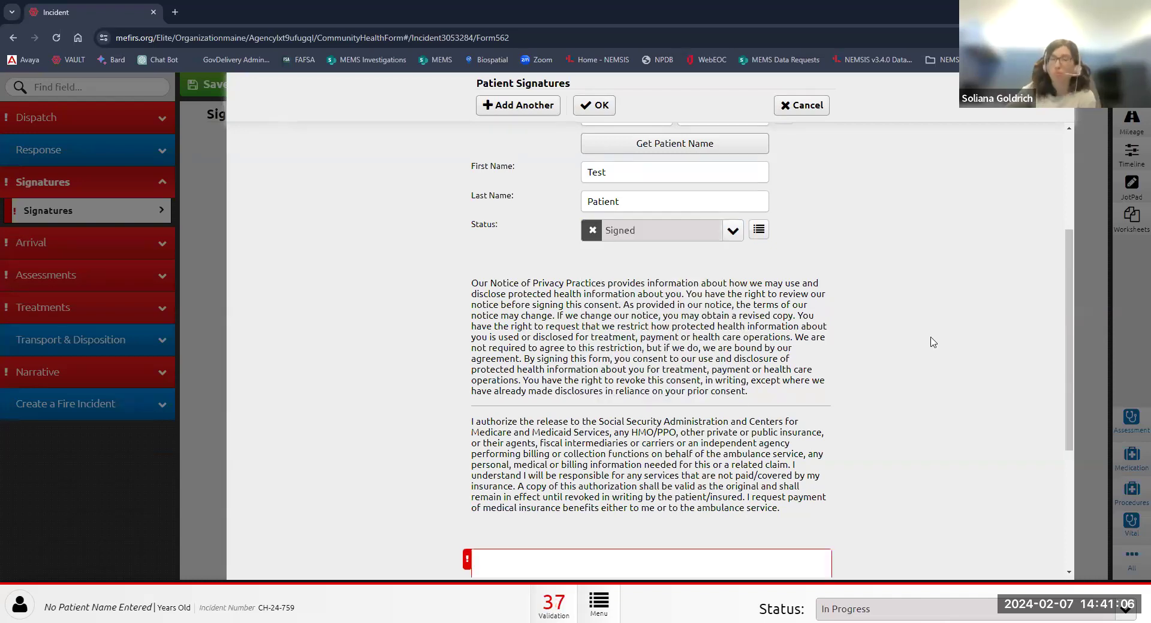
Draw the patient's signature in the blank signature area and lock all signature fields.
{"action": "scroll", "coordinate": [911, 345], "scroll_direction": "down", "scroll_amount": 3}
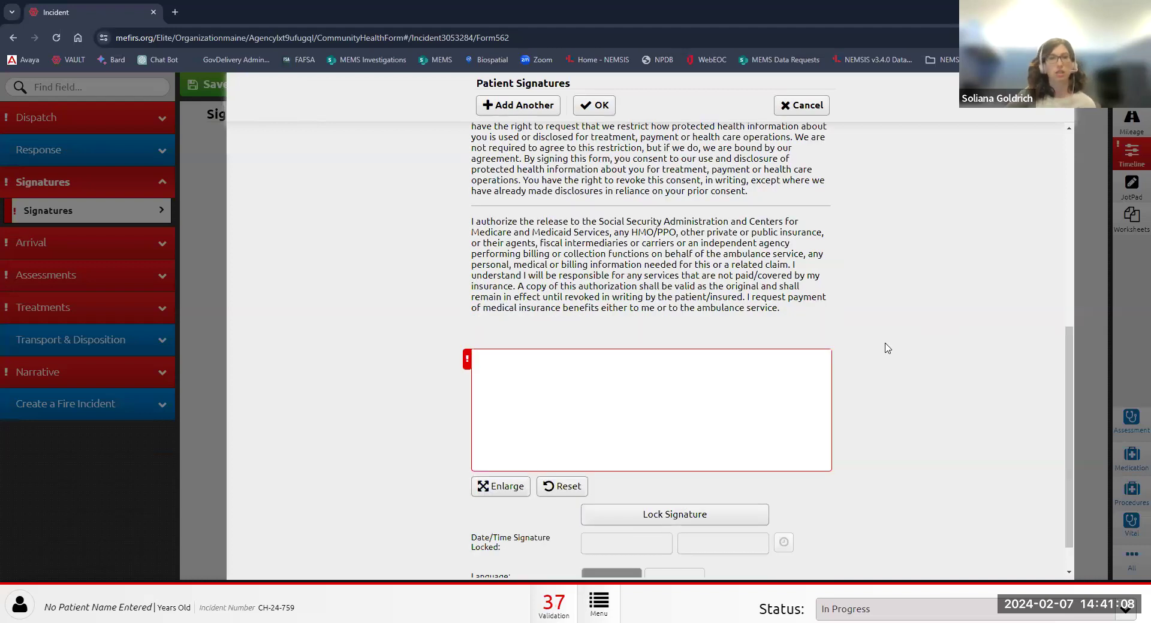
{"action": "left_click_drag", "start_coordinate": [536, 387], "coordinate": [552, 445]}
{"action": "mouse_move", "coordinate": [507, 406]}
{"action": "left_mouse_down"}
{"action": "mouse_move", "coordinate": [595, 395]}
{"action": "mouse_move", "coordinate": [564, 411]}
{"action": "mouse_move", "coordinate": [589, 440]}
{"action": "left_mouse_up"}
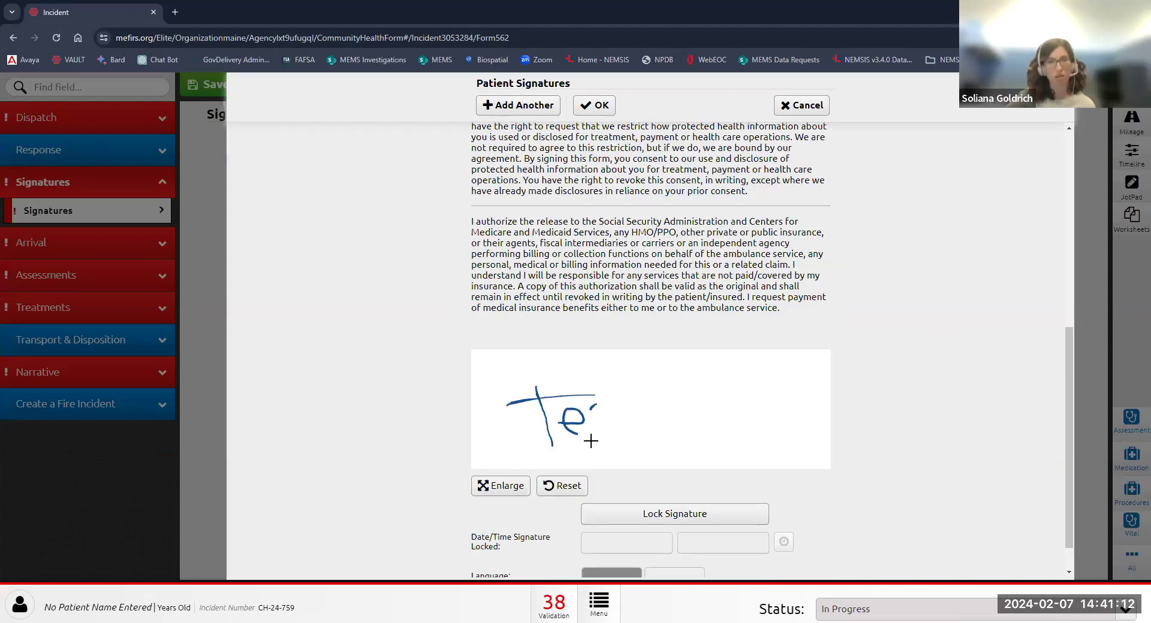
{"action": "left_click_drag", "start_coordinate": [601, 400], "coordinate": [596, 441]}
{"action": "mouse_move", "coordinate": [612, 400]}
{"action": "left_mouse_down"}
{"action": "mouse_move", "coordinate": [611, 426]}
{"action": "mouse_move", "coordinate": [650, 405]}
{"action": "mouse_move", "coordinate": [671, 421]}
{"action": "left_mouse_up"}
{"action": "mouse_move", "coordinate": [682, 390]}
{"action": "left_mouse_down"}
{"action": "mouse_move", "coordinate": [682, 417]}
{"action": "mouse_move", "coordinate": [729, 400]}
{"action": "mouse_move", "coordinate": [721, 411]}
{"action": "mouse_move", "coordinate": [743, 400]}
{"action": "mouse_move", "coordinate": [760, 412]}
{"action": "mouse_move", "coordinate": [815, 386]}
{"action": "left_mouse_up"}
{"action": "left_click", "coordinate": [672, 526]}
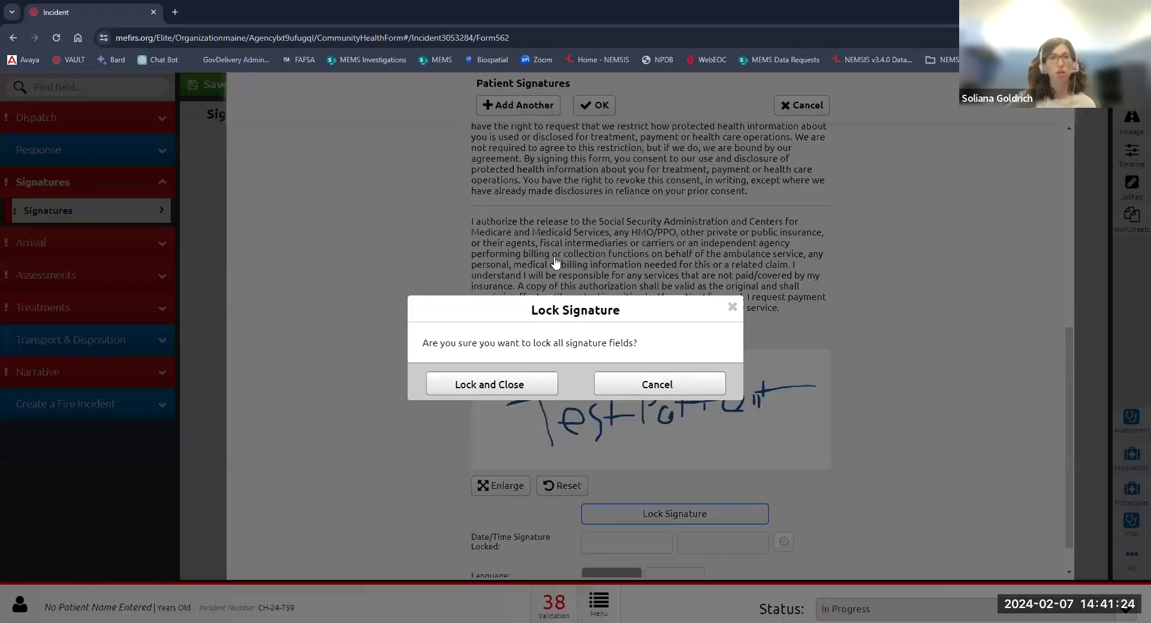
{"action": "left_click", "coordinate": [494, 381]}
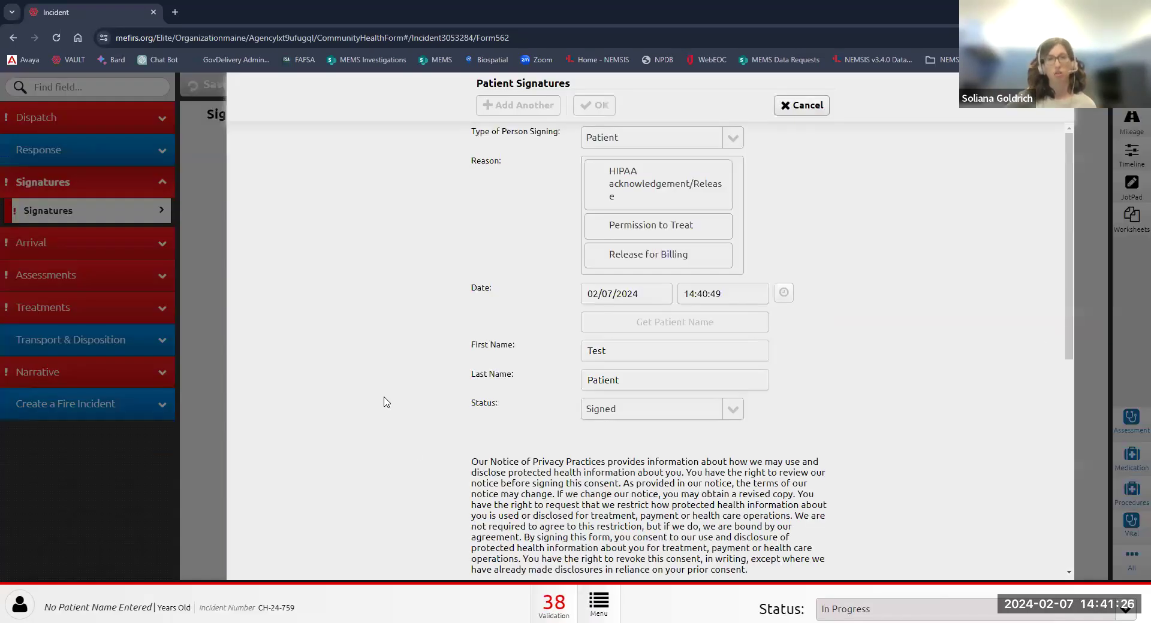
Review the locked patient signature form and close it, returning to the Signatures list.
{"action": "scroll", "coordinate": [387, 402], "scroll_direction": "down", "scroll_amount": 5}
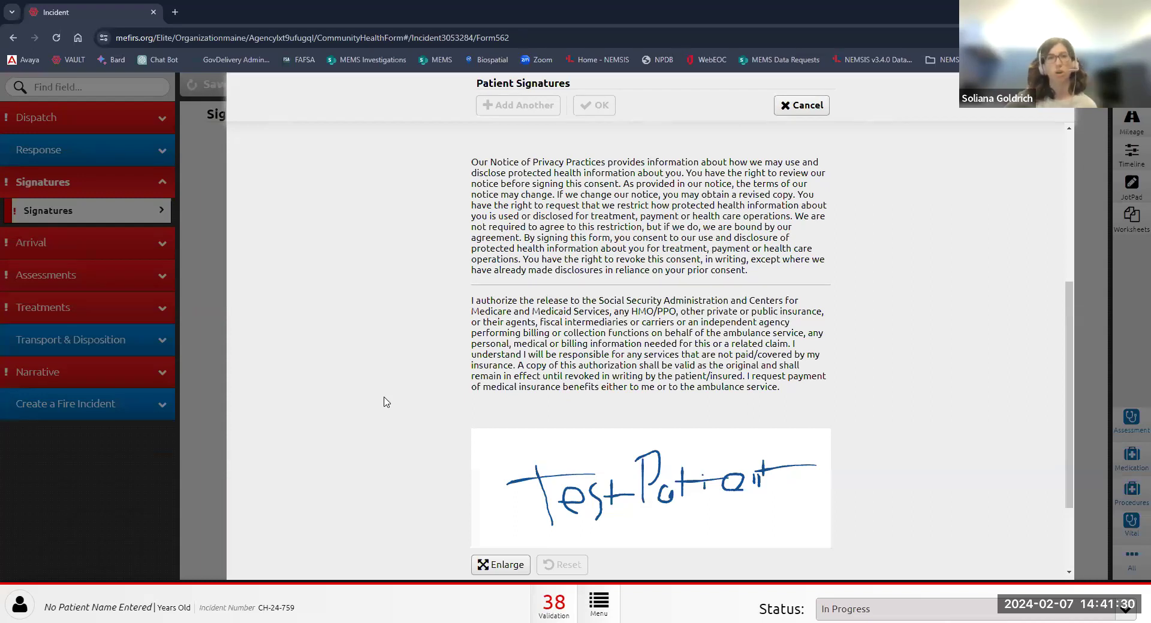
{"action": "scroll", "coordinate": [387, 402], "scroll_direction": "down", "scroll_amount": 2}
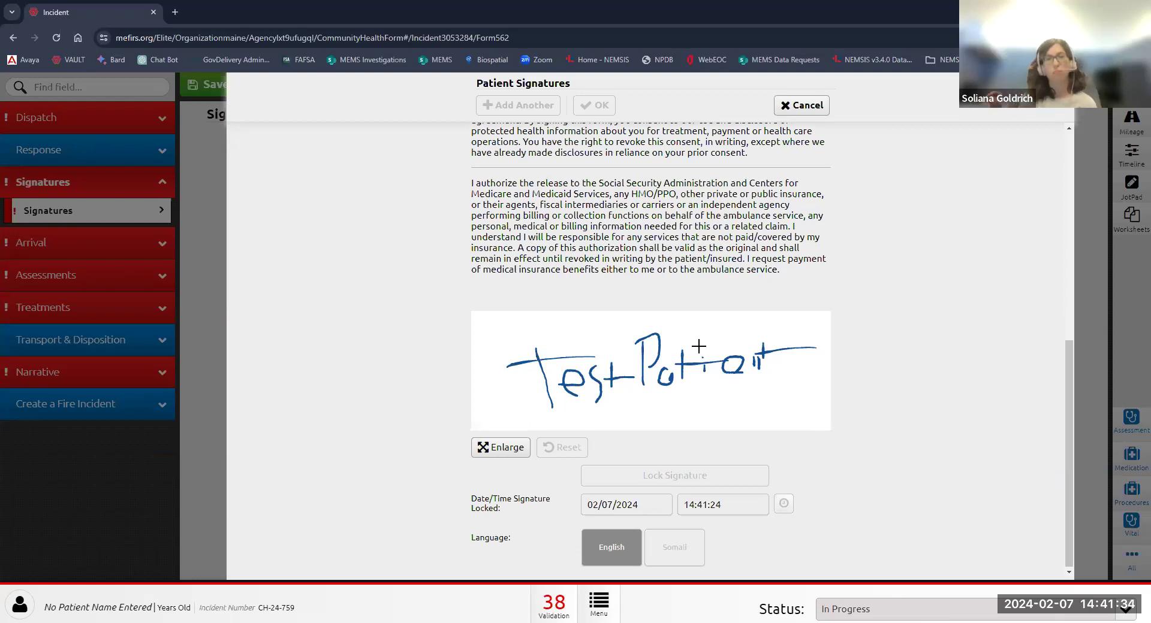
{"action": "left_click", "coordinate": [804, 113]}
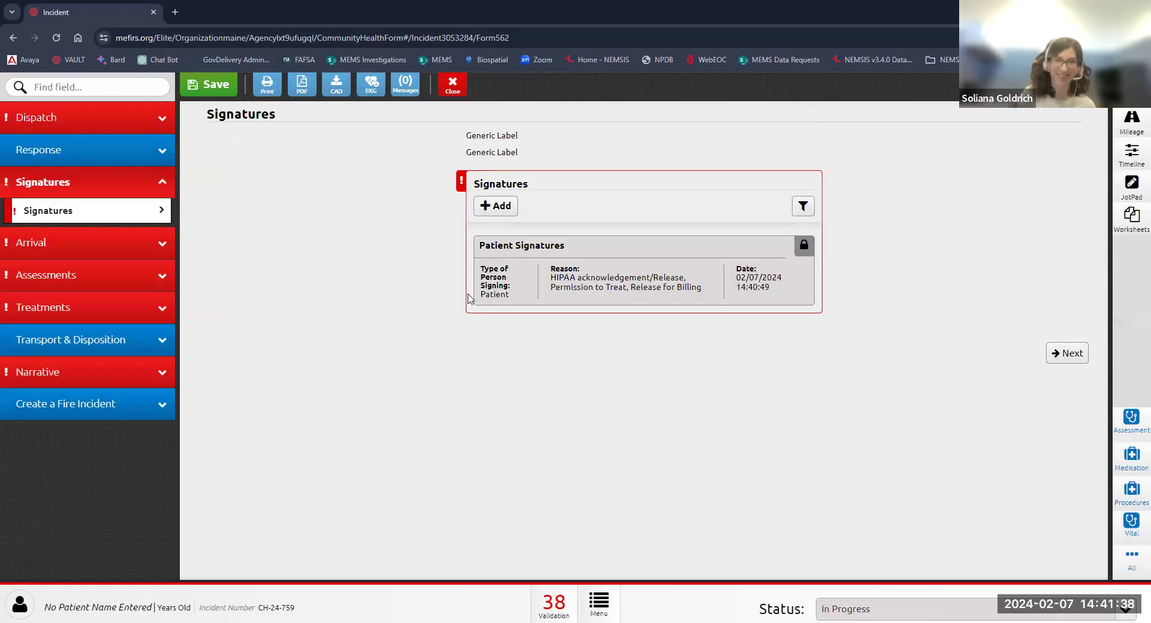
{"action": "left_click", "coordinate": [42, 245]}
{"action": "left_click", "coordinate": [57, 183]}
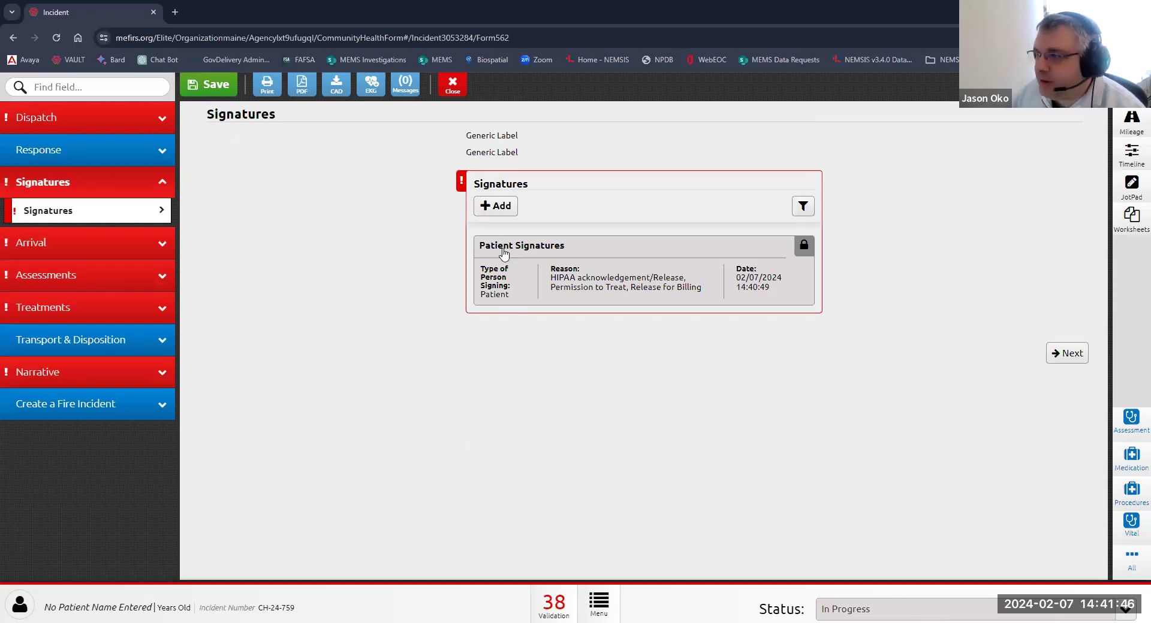
Add an EMS Clinician signature entry stamped with the current date and time, choose the crew member listed under Current Crew, and accept it.
{"action": "left_click", "coordinate": [495, 206]}
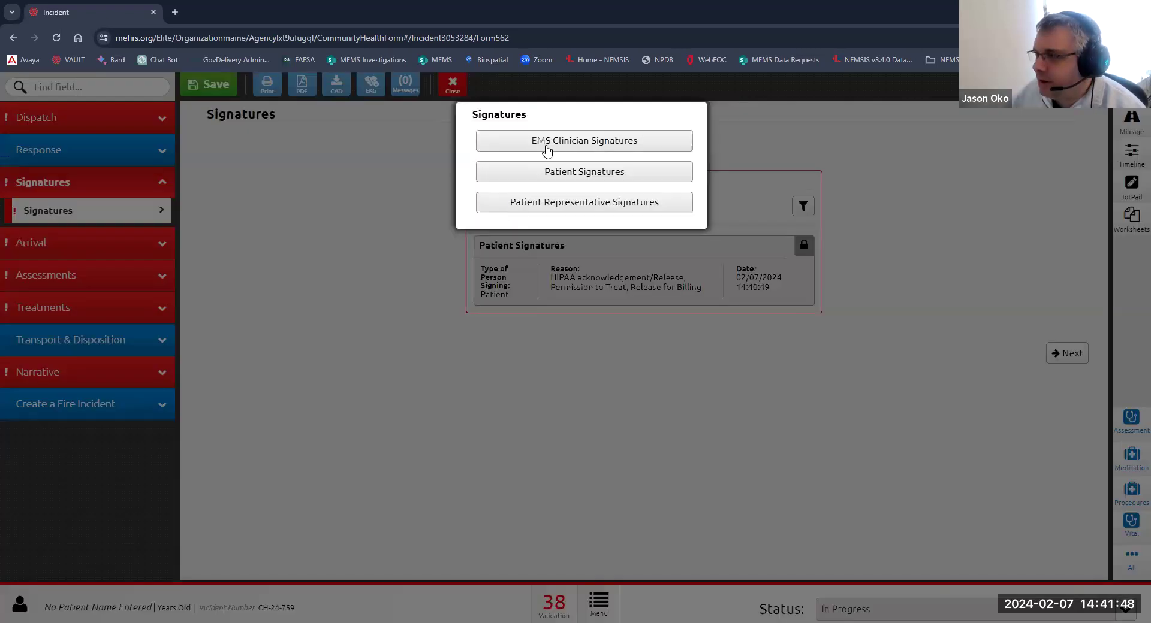
{"action": "left_click", "coordinate": [585, 141]}
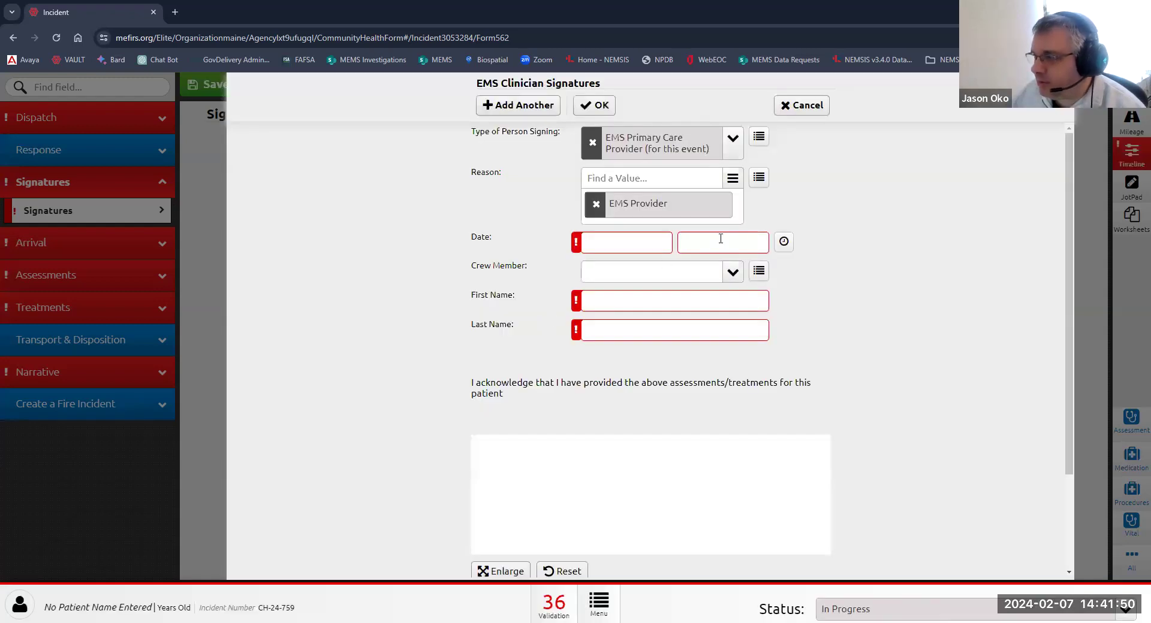
{"action": "left_click", "coordinate": [784, 243]}
{"action": "left_click", "coordinate": [734, 283]}
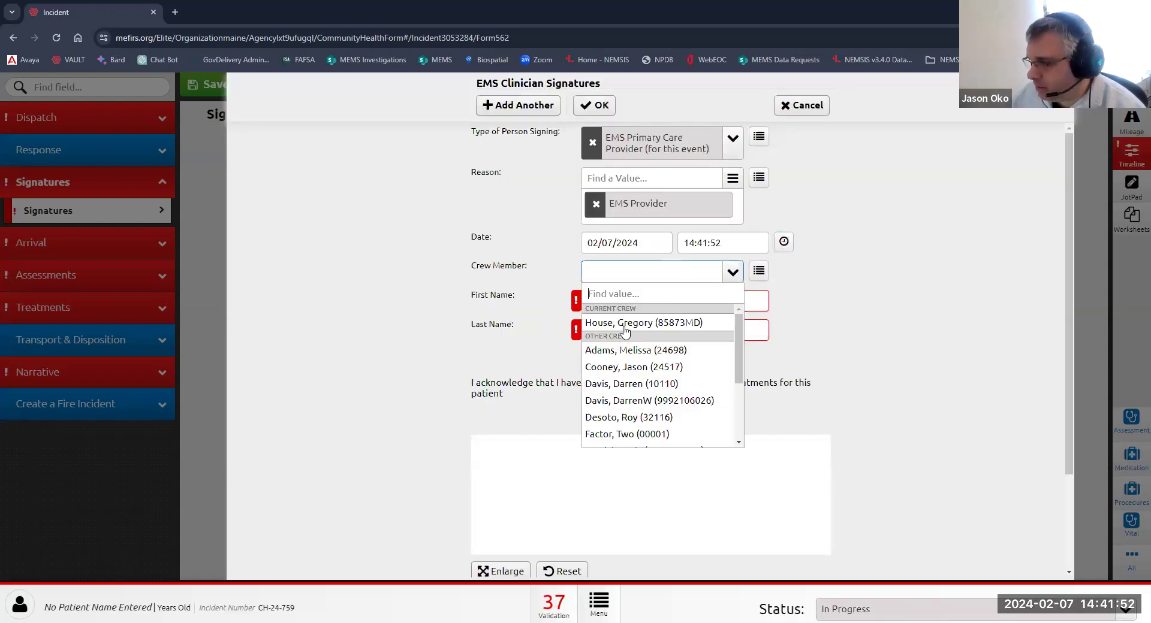
{"action": "left_click", "coordinate": [666, 322]}
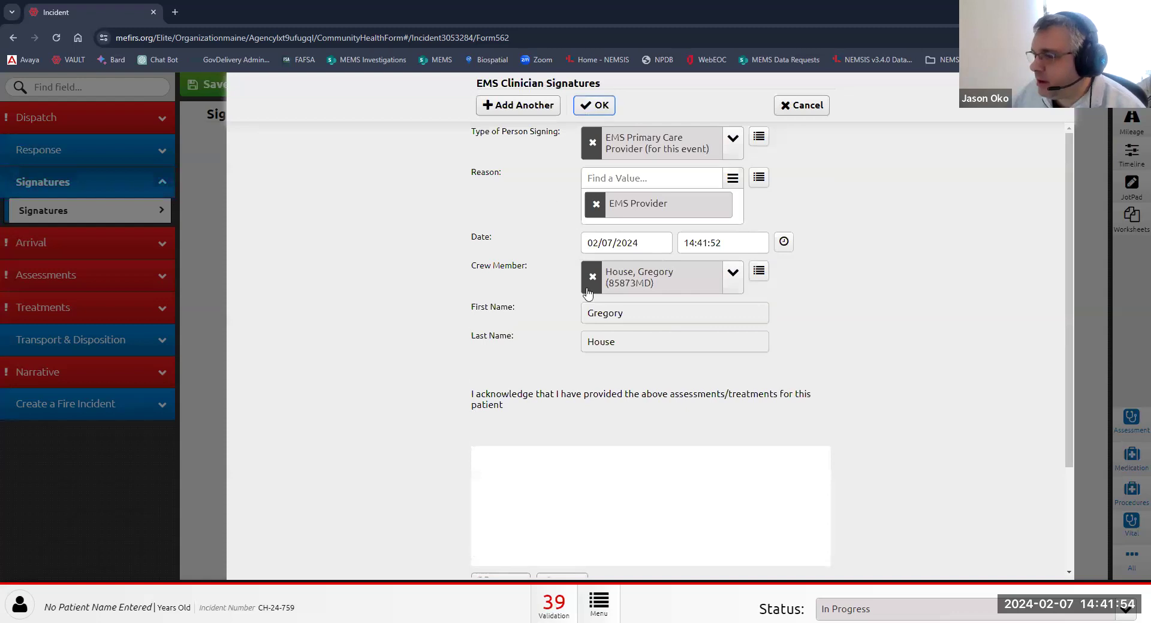
{"action": "left_click", "coordinate": [594, 105]}
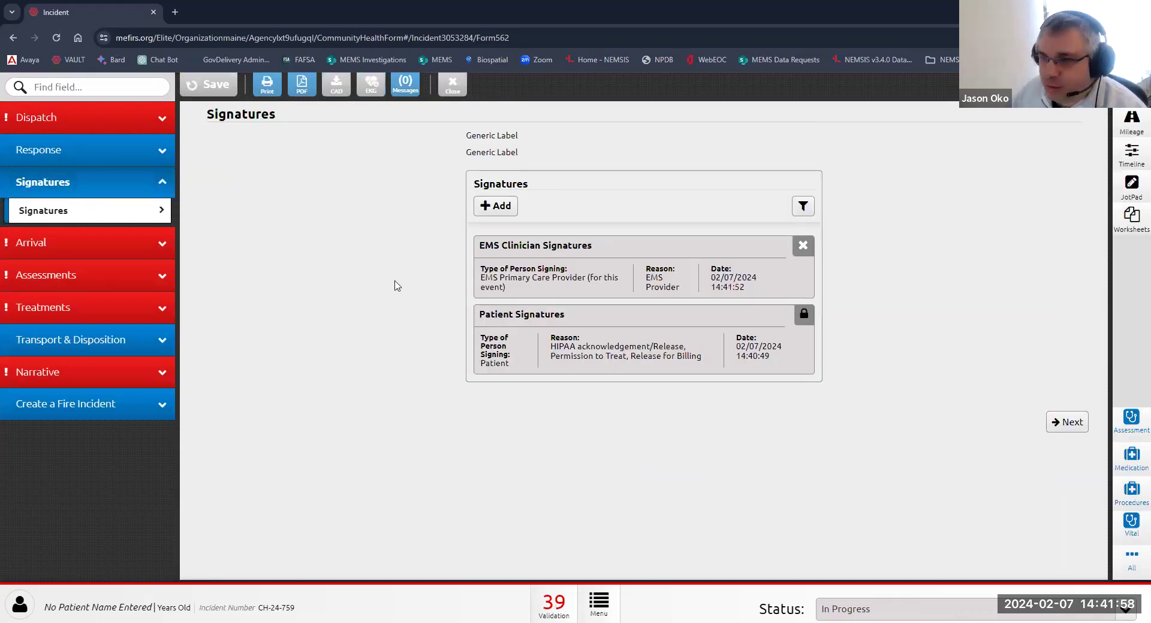
Set the Incident Location Type in the Arrival section's Scene Information to Private Residence.
{"action": "left_click", "coordinate": [50, 247]}
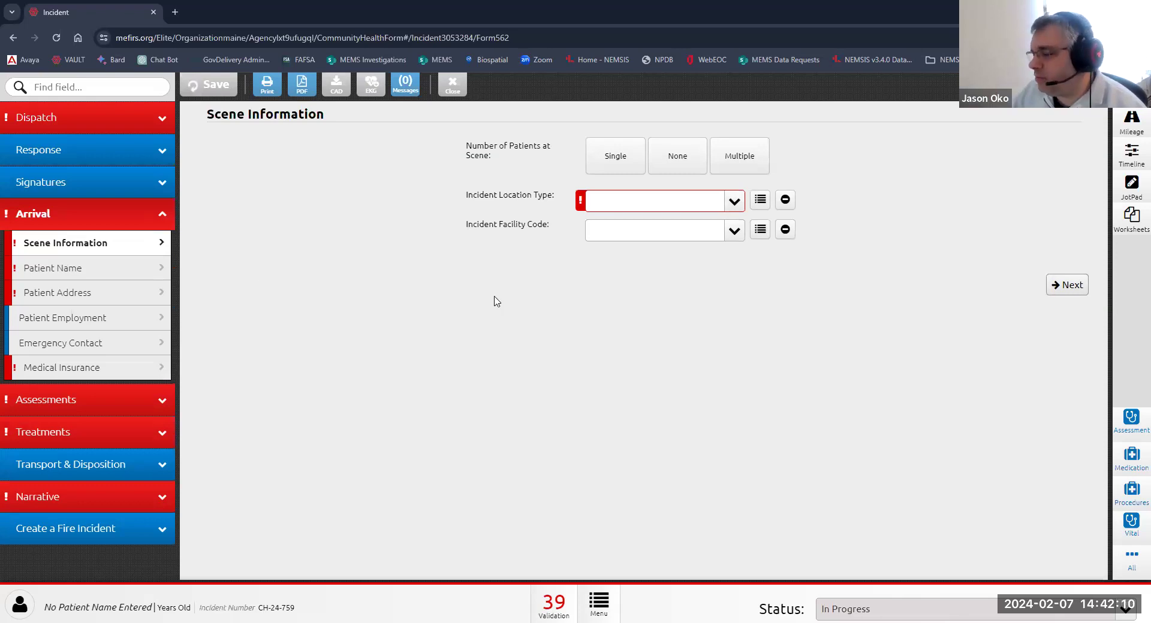
{"action": "left_click", "coordinate": [657, 207]}
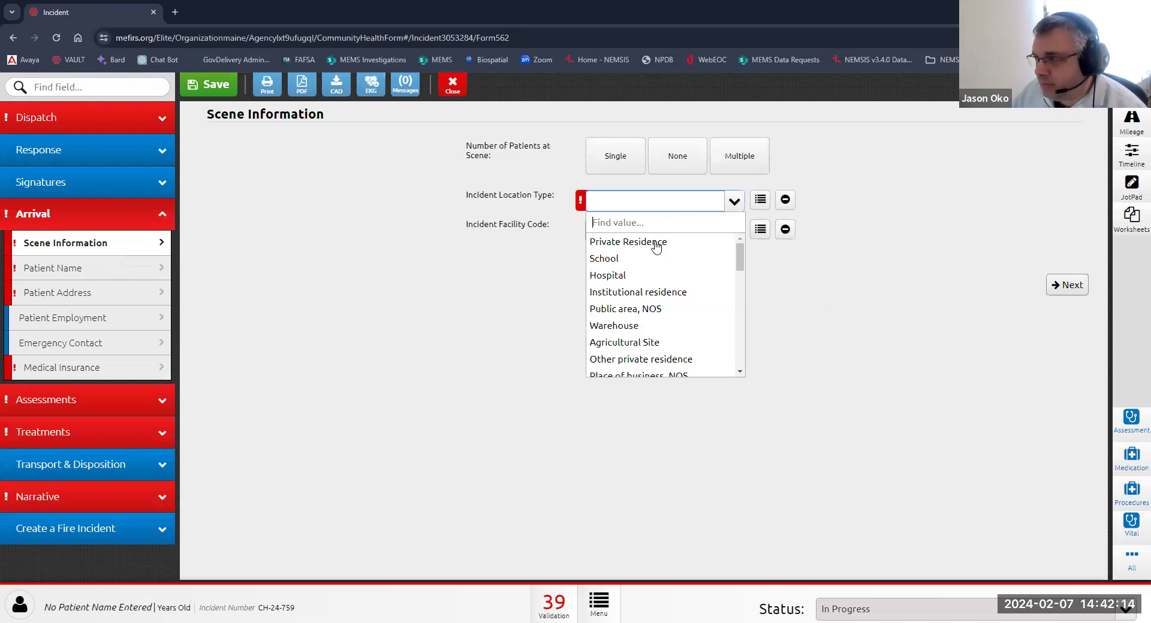
{"action": "left_click", "coordinate": [656, 243]}
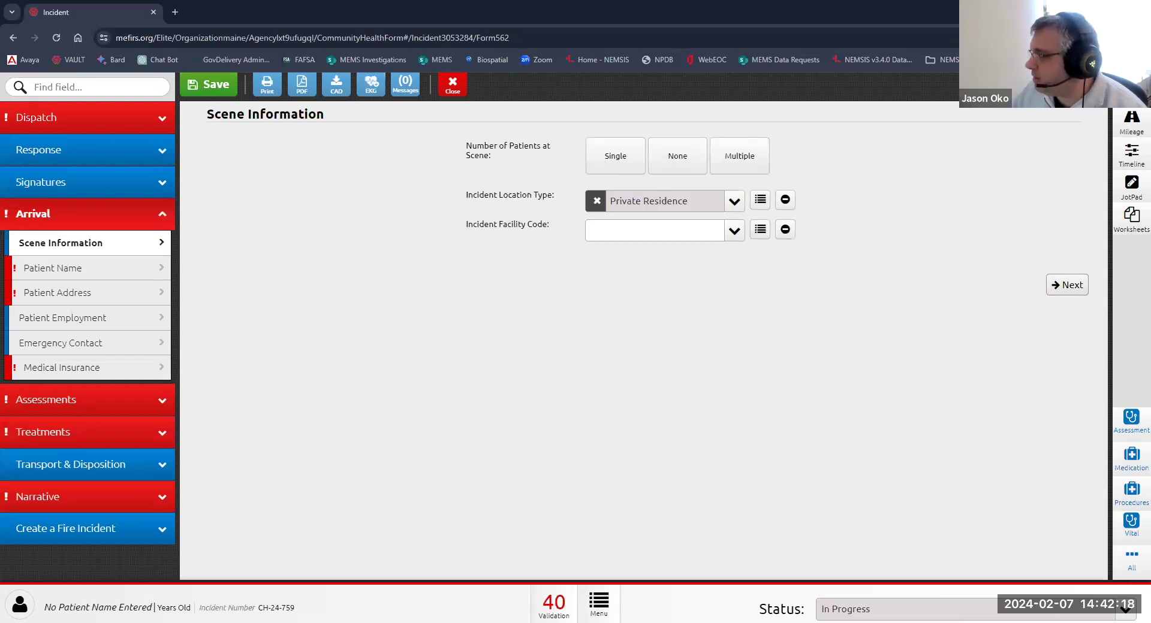
Stamp the current time for unit notified, en route, arrived on scene, arrived at patient, left scene and back in service, and close the response times.
{"action": "left_click", "coordinate": [1131, 90]}
{"action": "left_click", "coordinate": [1071, 134]}
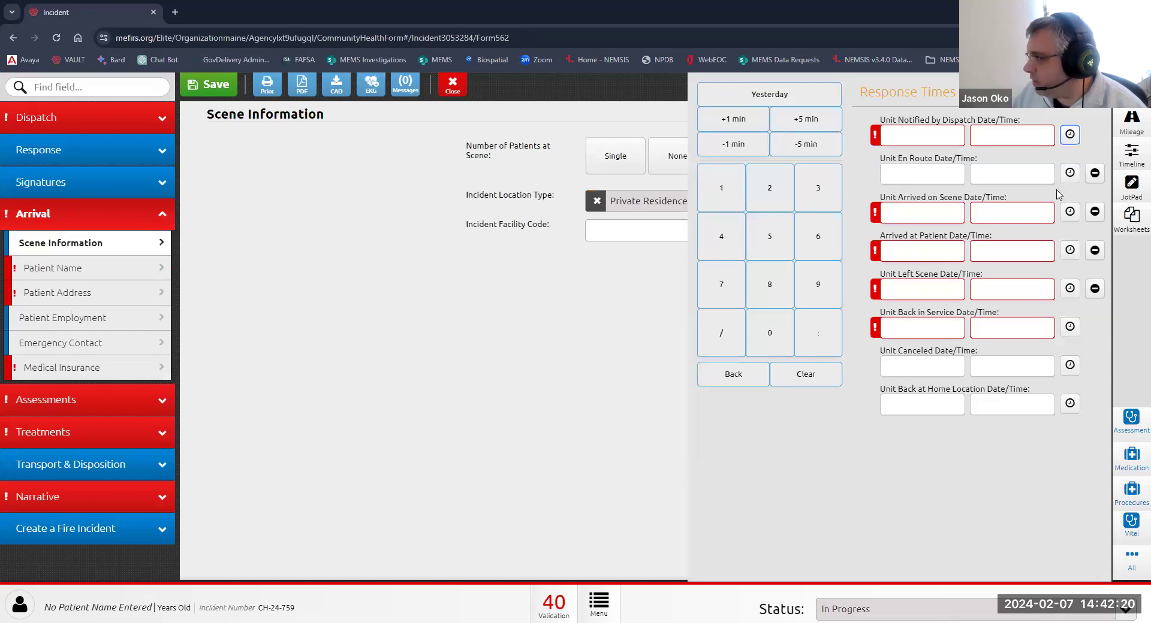
{"action": "left_click", "coordinate": [1070, 173]}
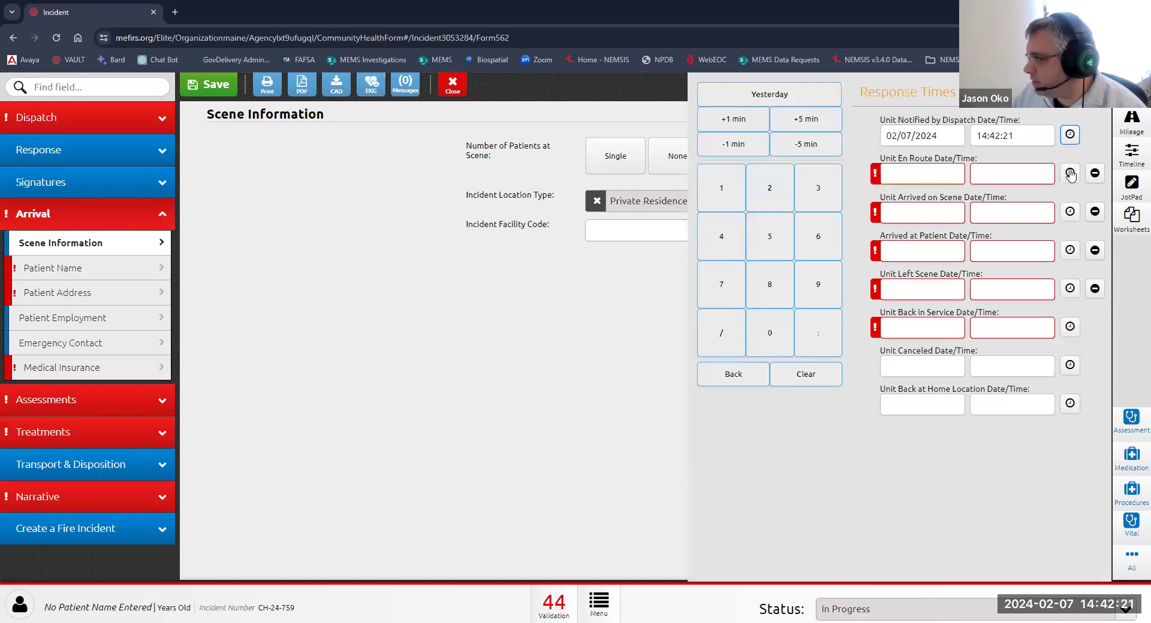
{"action": "left_click", "coordinate": [1070, 215]}
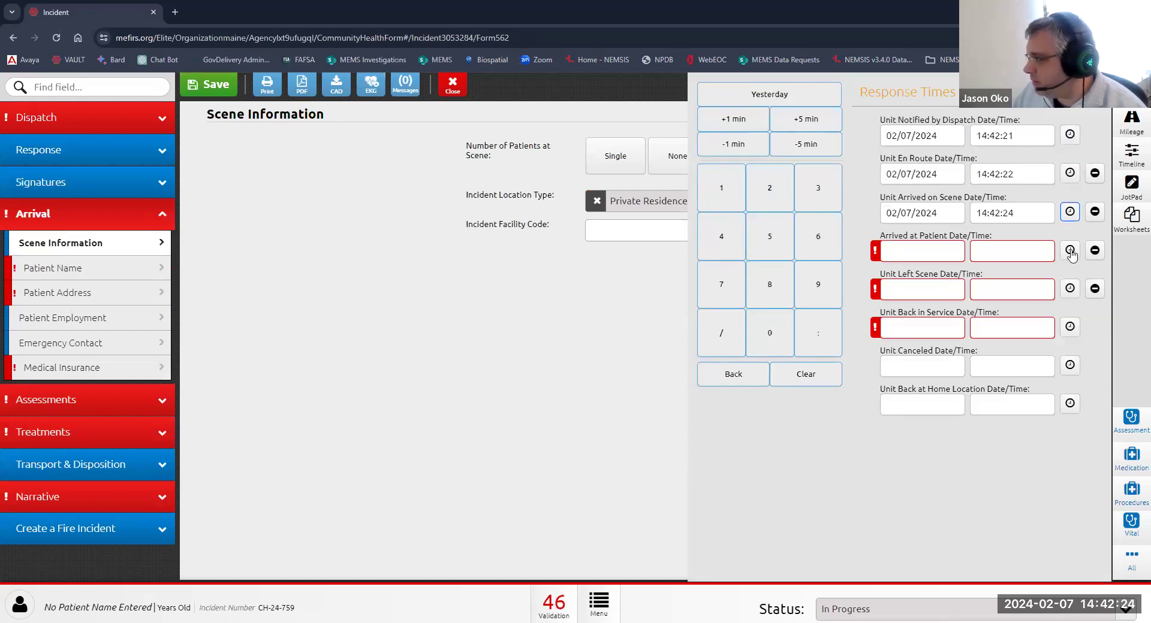
{"action": "left_click", "coordinate": [1071, 252]}
{"action": "left_click", "coordinate": [1071, 290]}
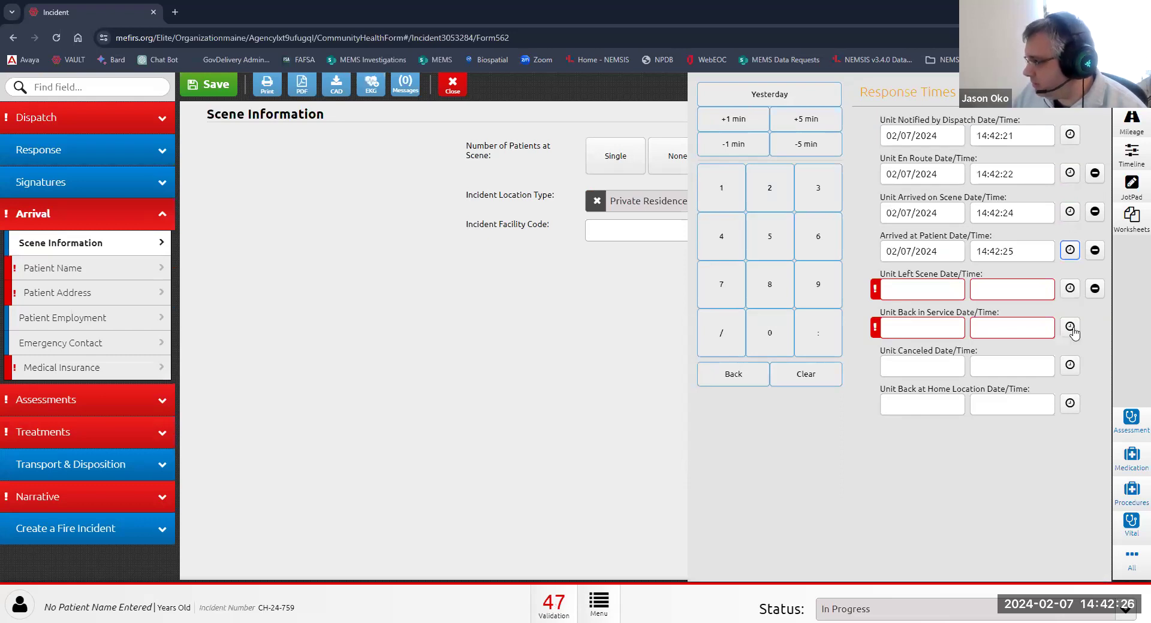
{"action": "left_click", "coordinate": [1071, 328]}
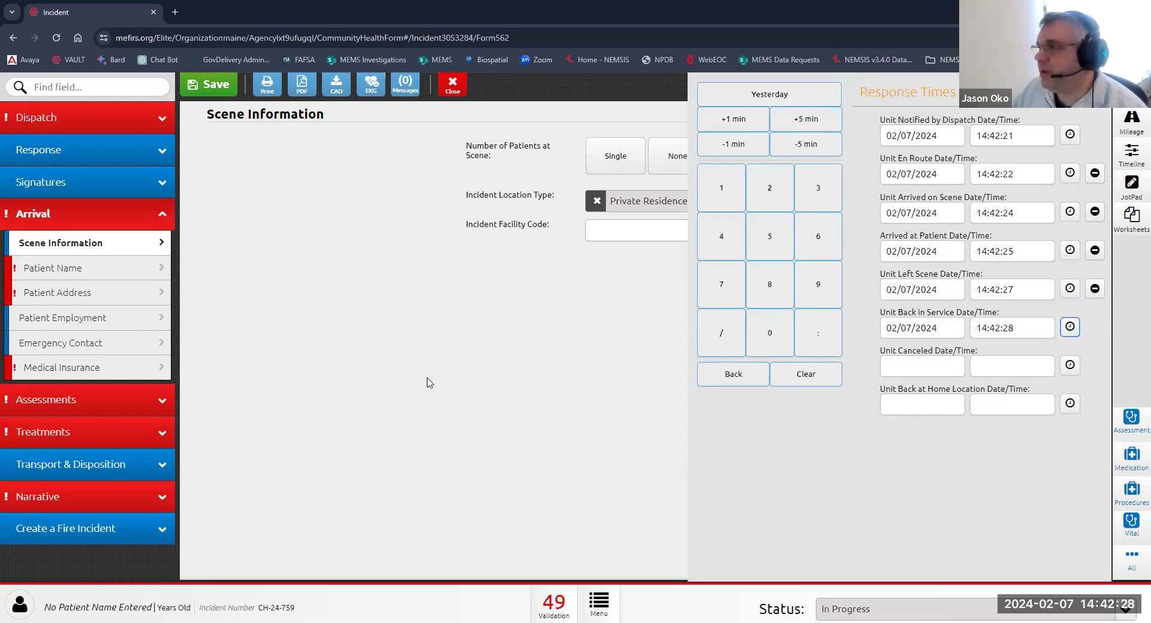
{"action": "left_click", "coordinate": [584, 170]}
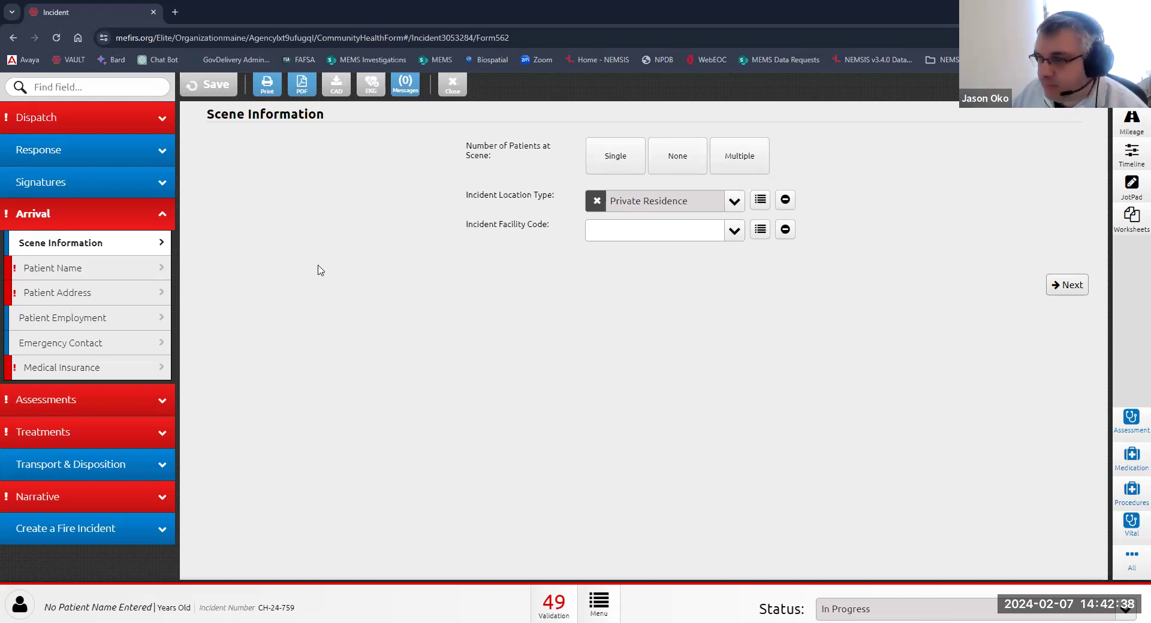
Search the repeat patient records from the Patient Name page by the patient's first and last name.
{"action": "left_click", "coordinate": [69, 268]}
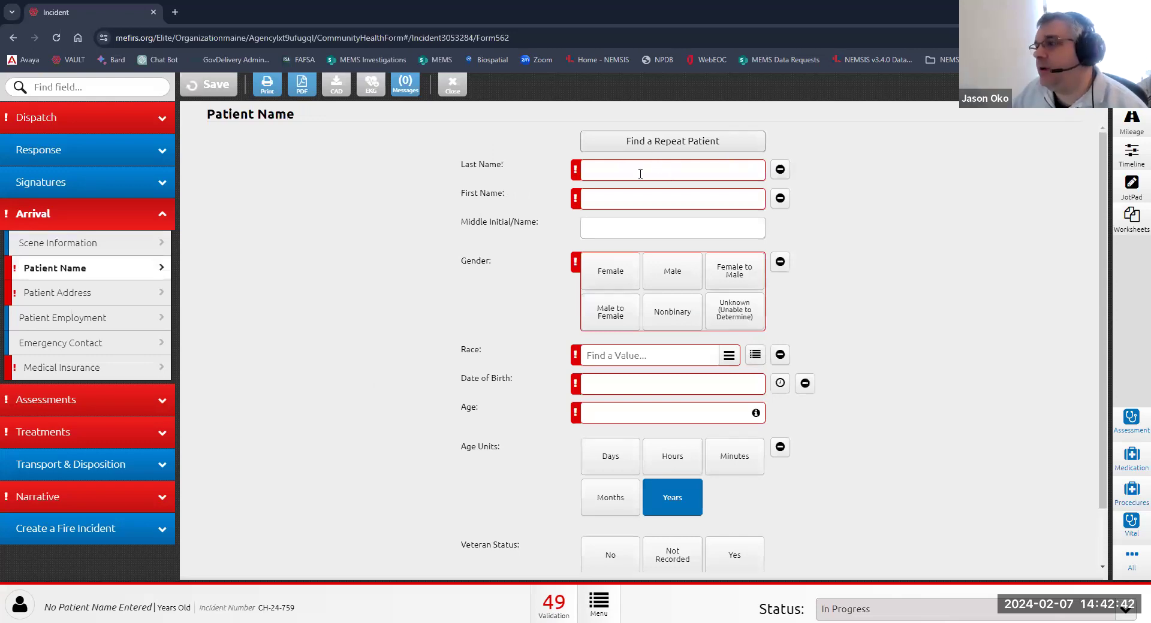
{"action": "left_click", "coordinate": [640, 174]}
{"action": "left_click", "coordinate": [660, 147]}
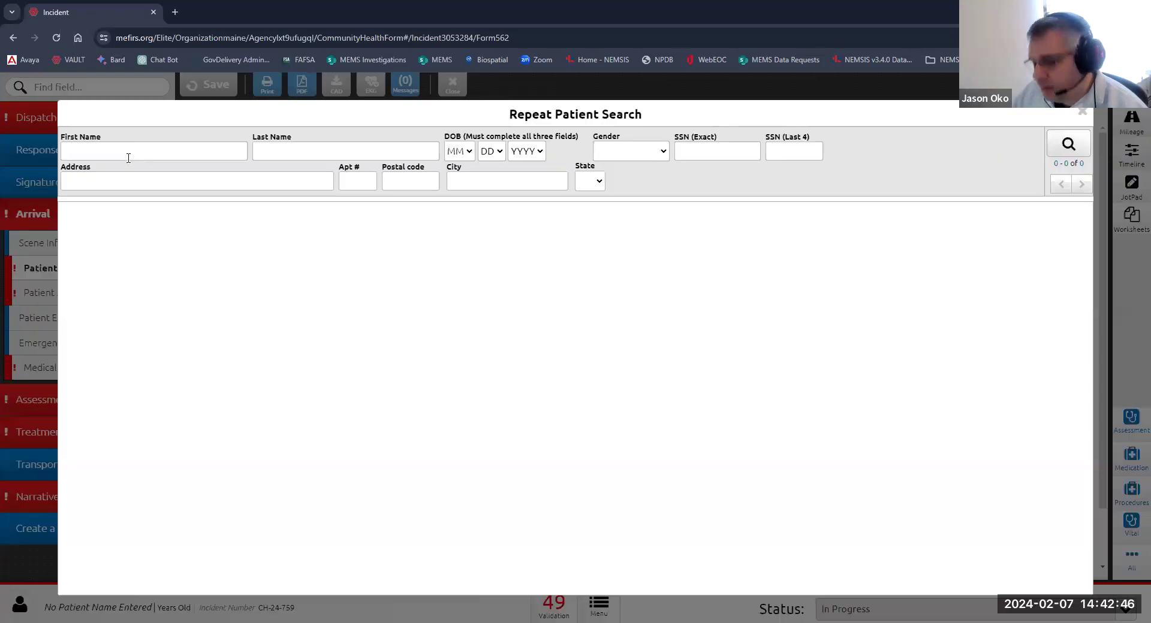
{"action": "left_click", "coordinate": [128, 158]}
{"action": "type", "text": "Test"}
{"action": "key", "text": "Tab"}
{"action": "type", "text": "Patient"}
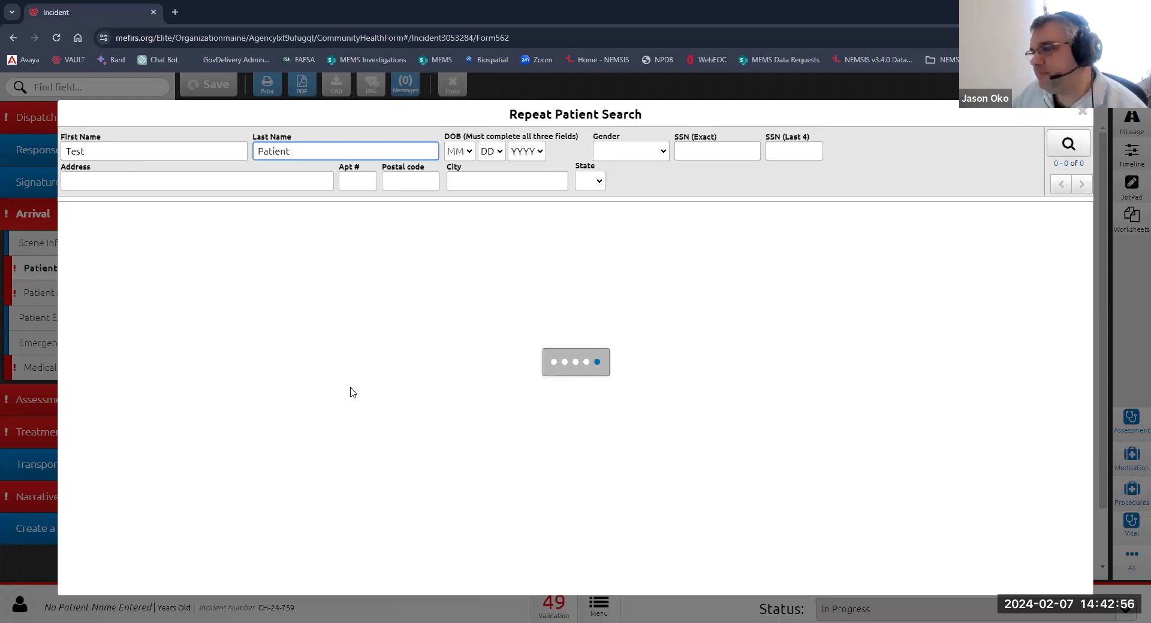
{"action": "left_click", "coordinate": [1062, 157]}
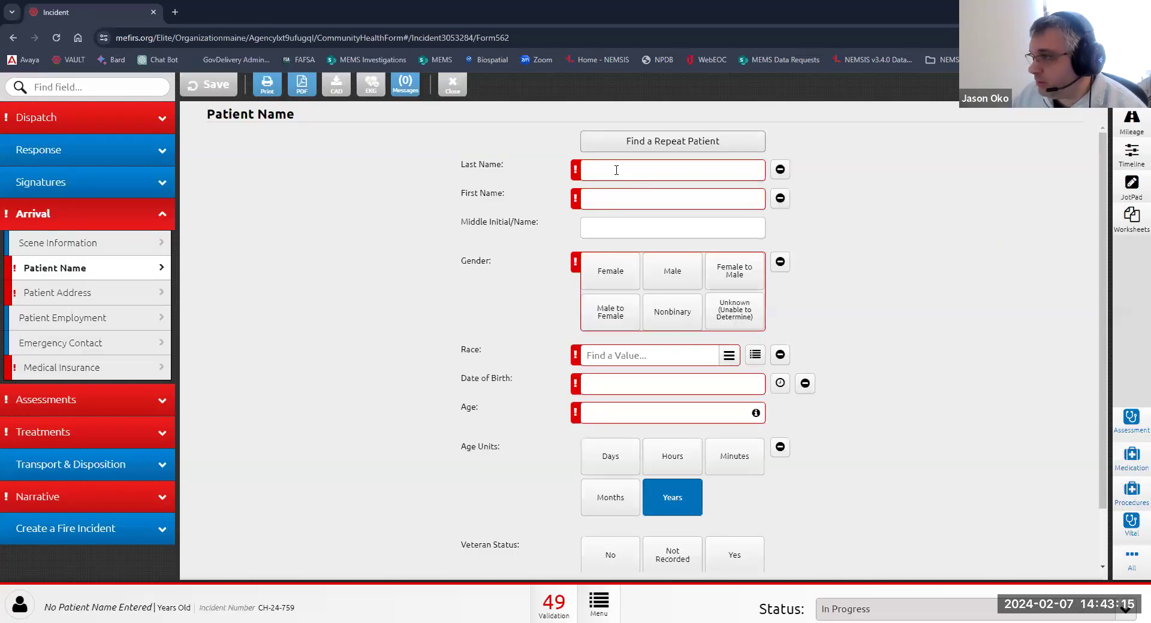
Enter the patient's last and first name in the Patient Name form and set the gender to Male.
{"action": "left_click", "coordinate": [614, 170]}
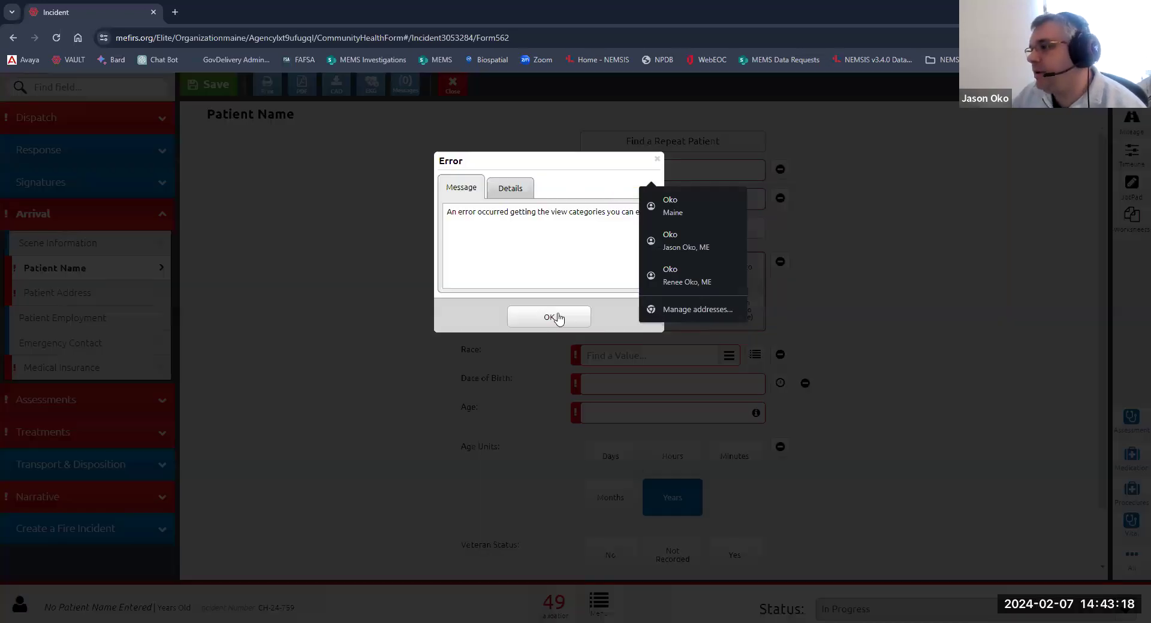
{"action": "left_click", "coordinate": [556, 319]}
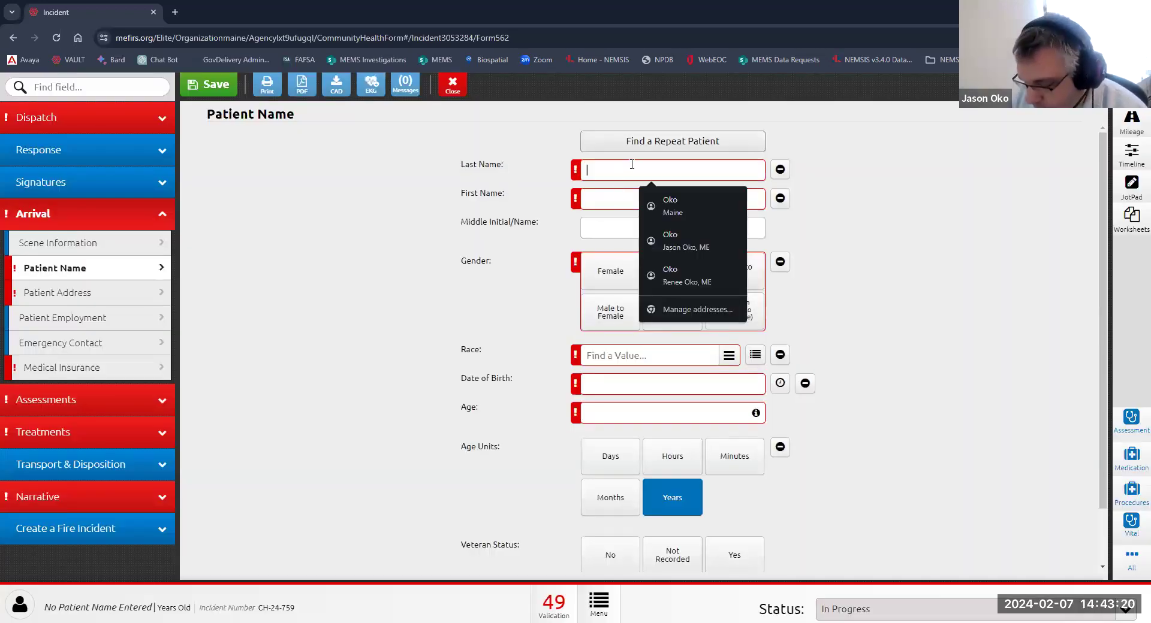
{"action": "type", "text": "Test"}
{"action": "key", "text": "Tab"}
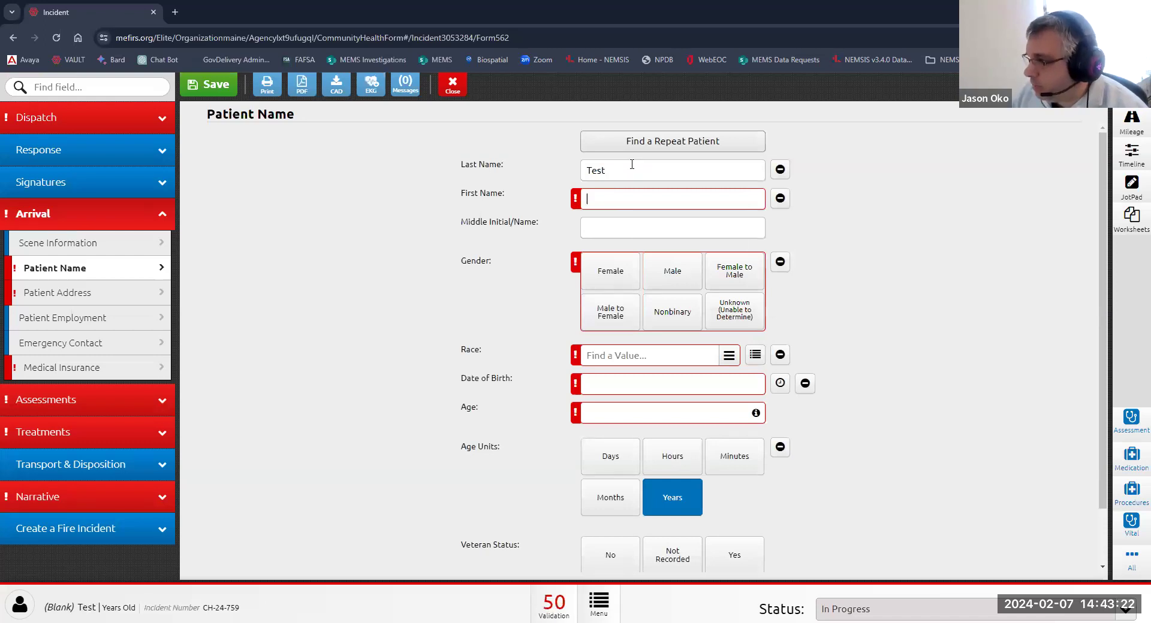
{"action": "double_click", "coordinate": [632, 164]}
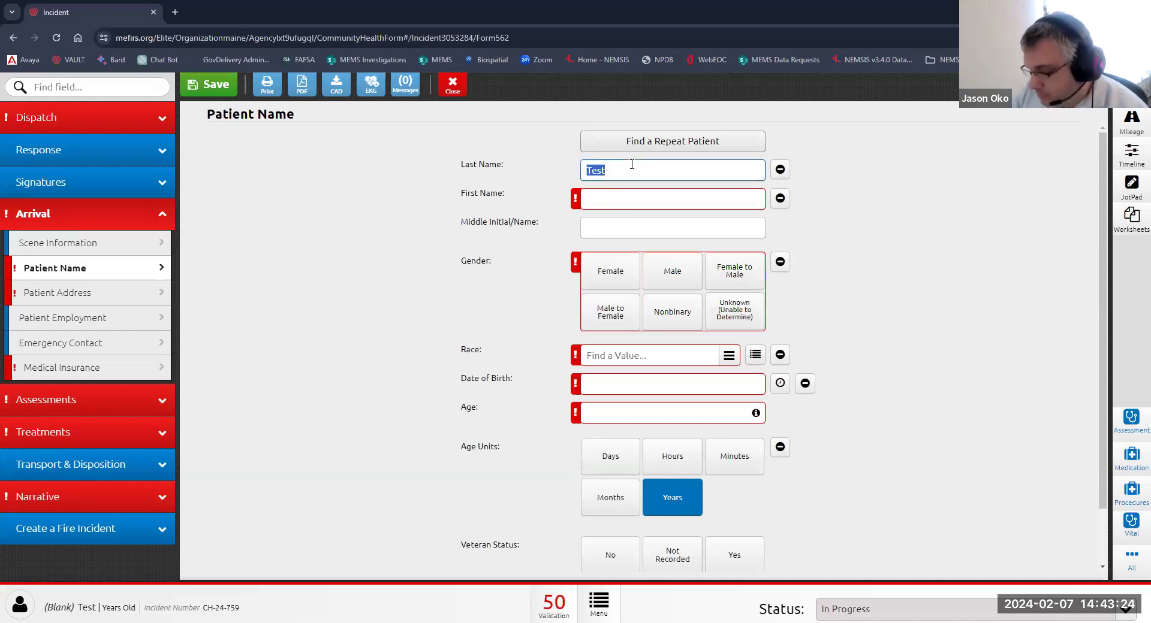
{"action": "type", "text": "Patient"}
{"action": "key", "text": "Tab"}
{"action": "type", "text": "Test"}
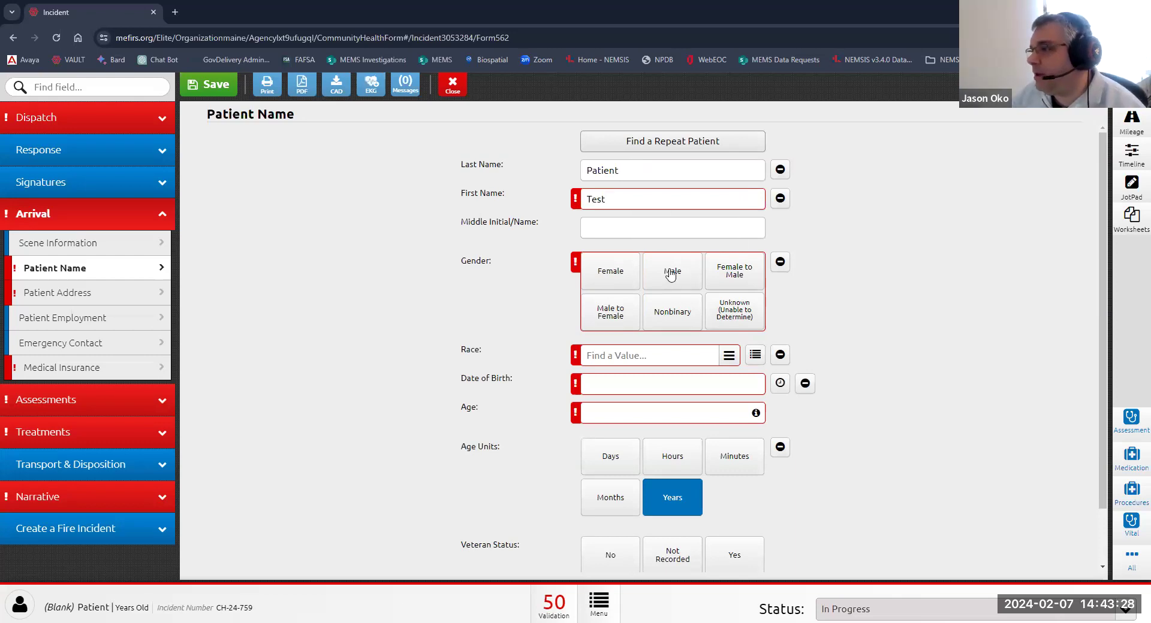
{"action": "left_click", "coordinate": [671, 273]}
Mark the patient's race as Not Recorded and remove that mark again.
{"action": "left_click", "coordinate": [620, 355]}
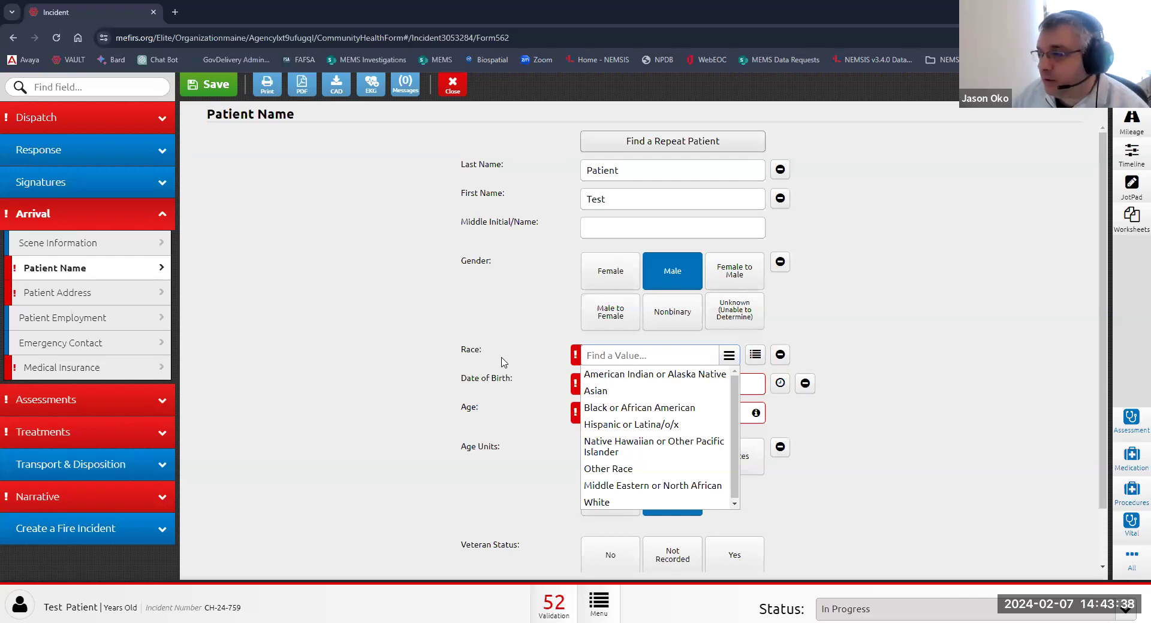
{"action": "left_click", "coordinate": [780, 355]}
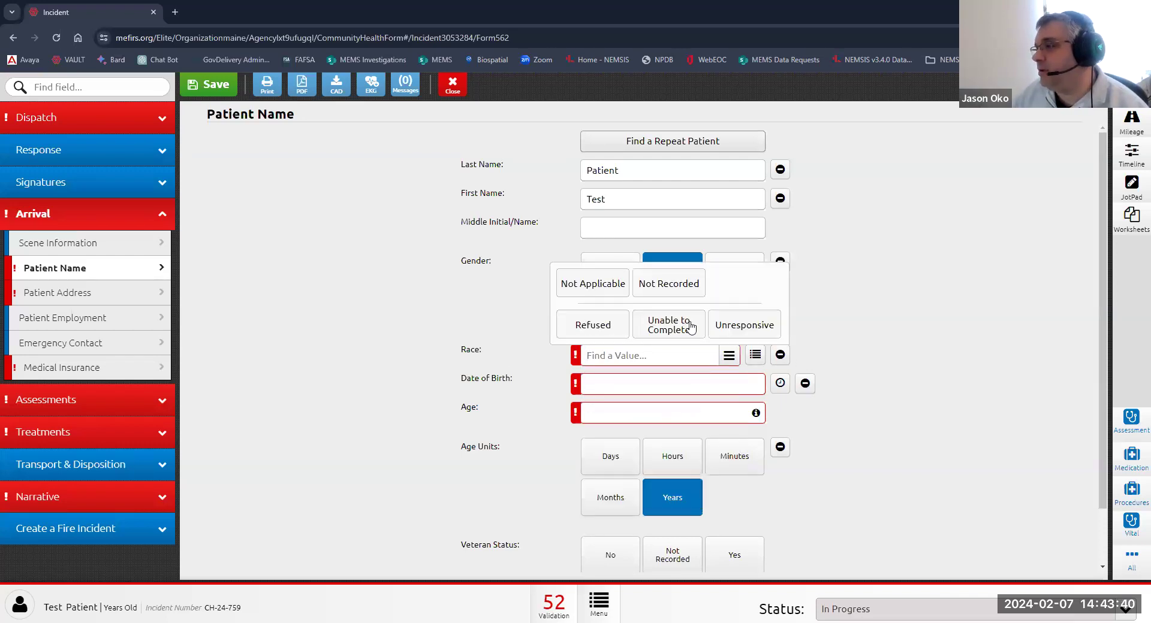
{"action": "left_click", "coordinate": [448, 445]}
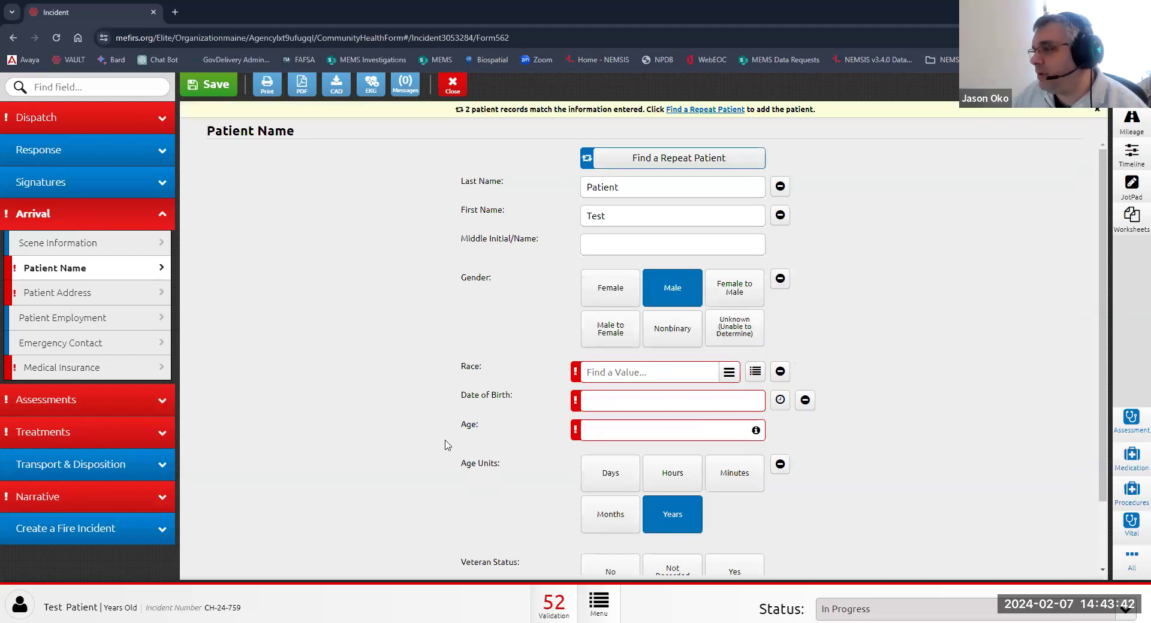
{"action": "left_click", "coordinate": [779, 372]}
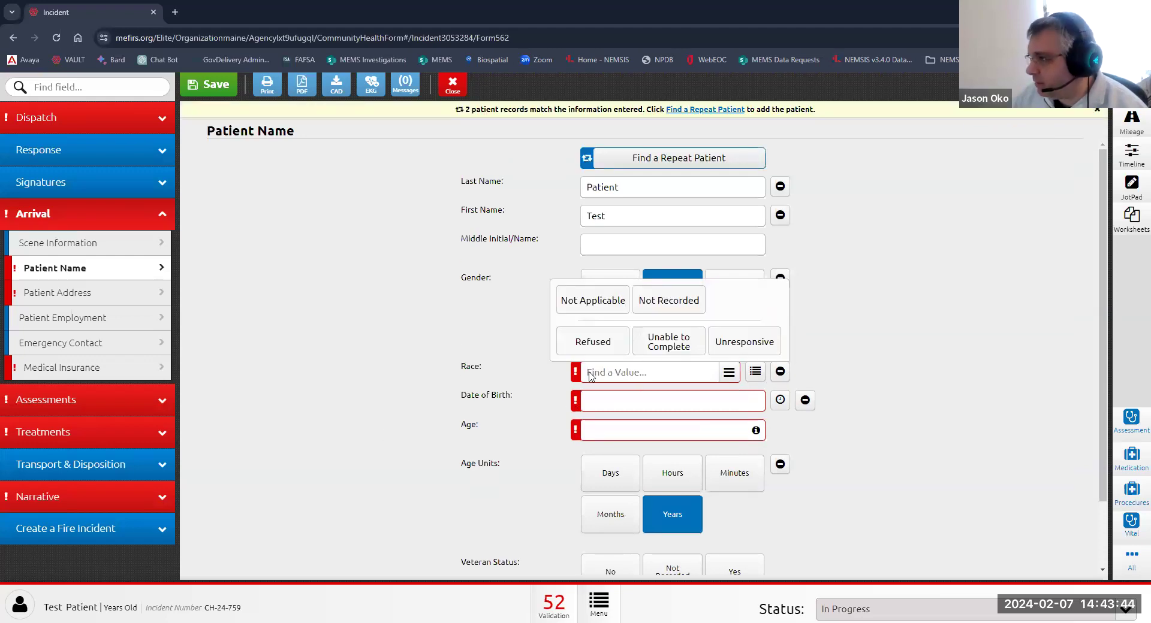
{"action": "left_click", "coordinate": [664, 303]}
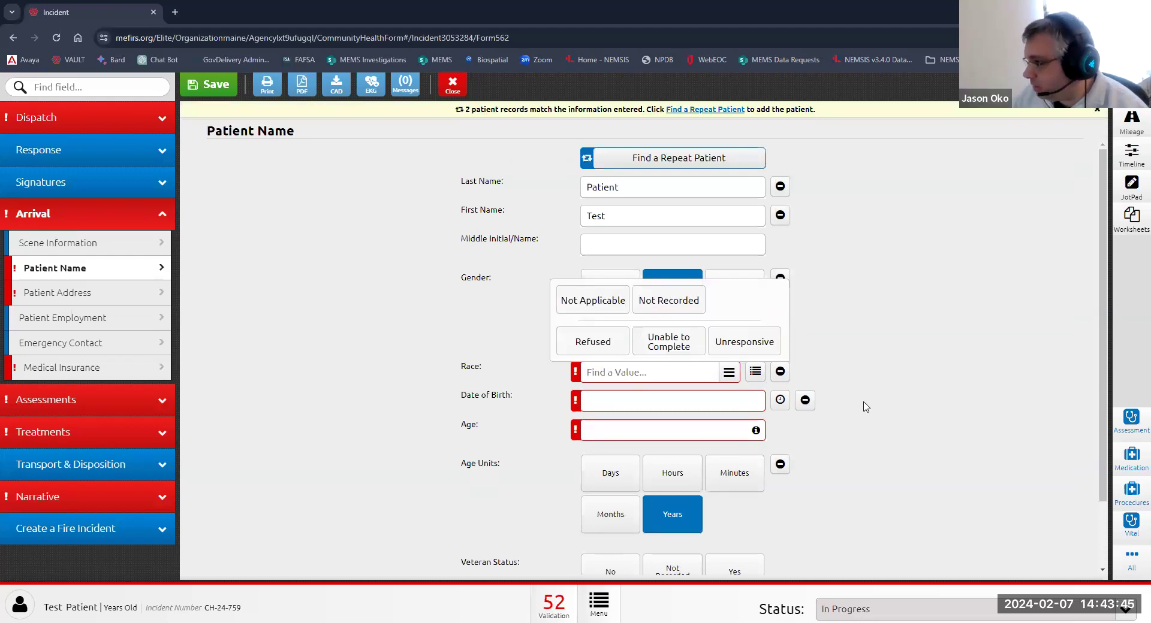
{"action": "left_click", "coordinate": [779, 372]}
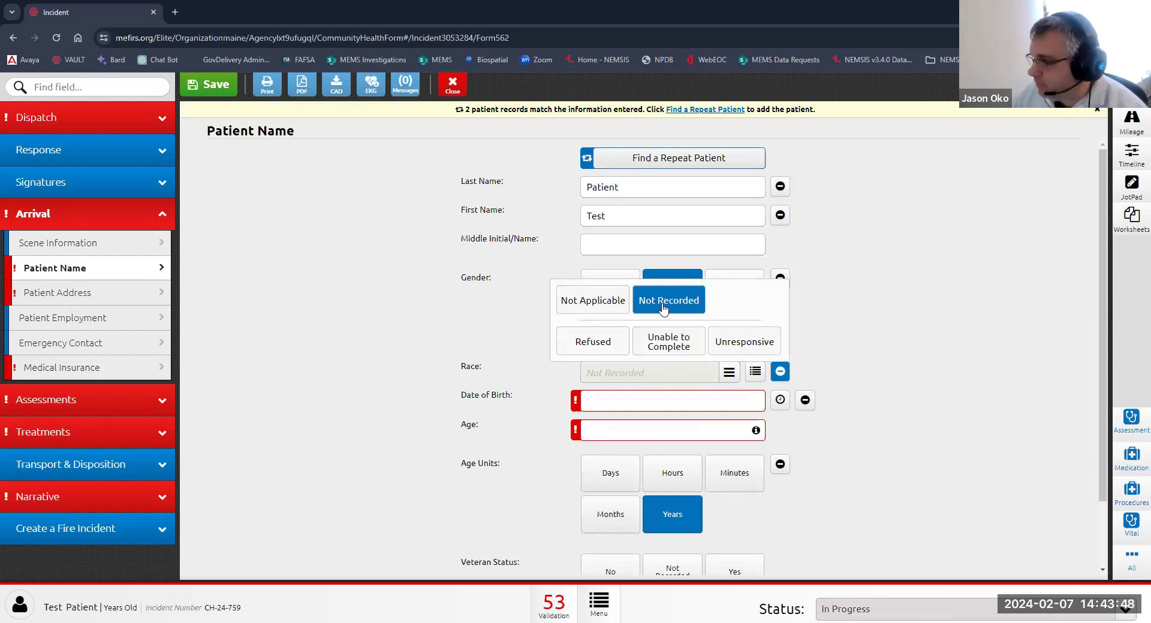
{"action": "left_click", "coordinate": [663, 308]}
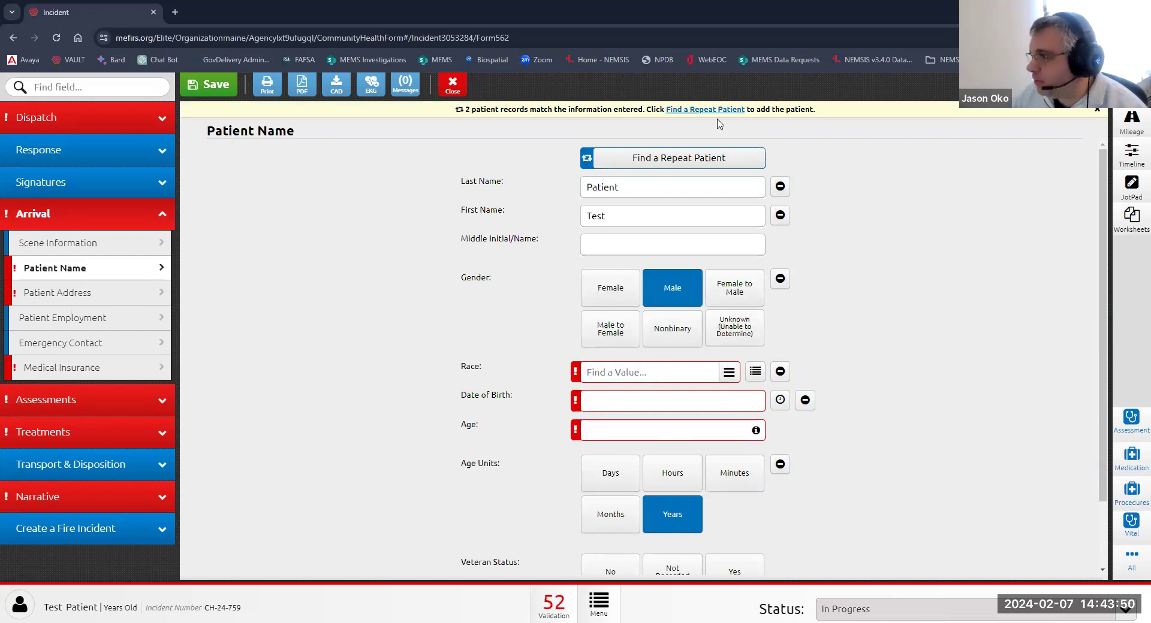
Try to import the matching repeat patient record last picked up on 01/18/2024 and close the repeat patient search.
{"action": "left_click", "coordinate": [666, 160]}
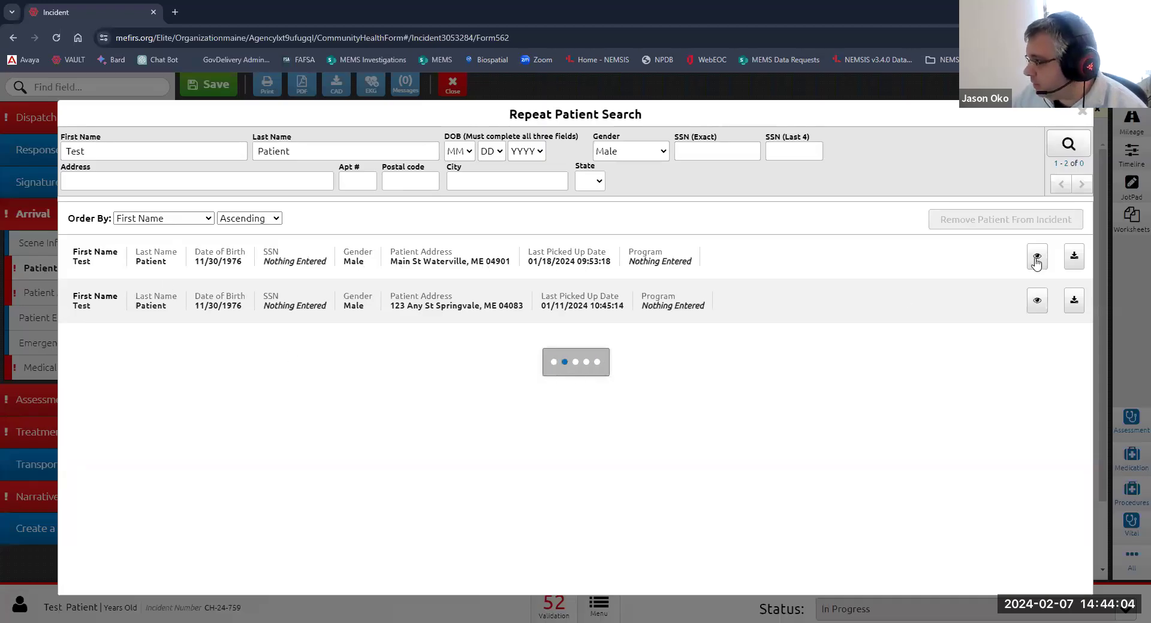
{"action": "left_click", "coordinate": [1074, 257]}
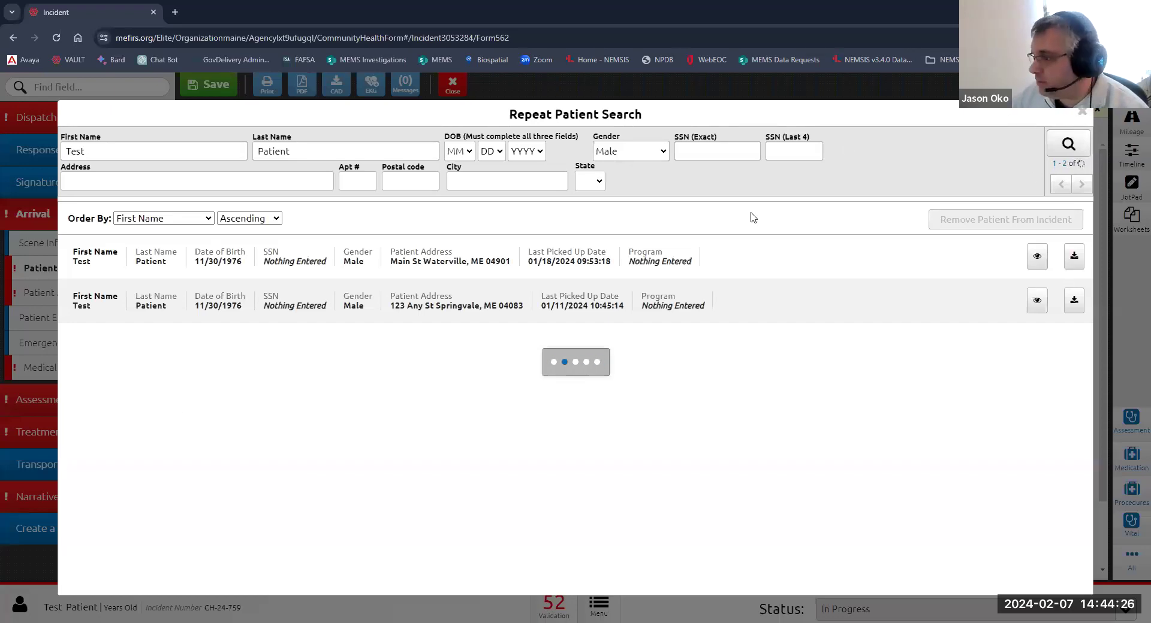
{"action": "left_click", "coordinate": [1074, 261]}
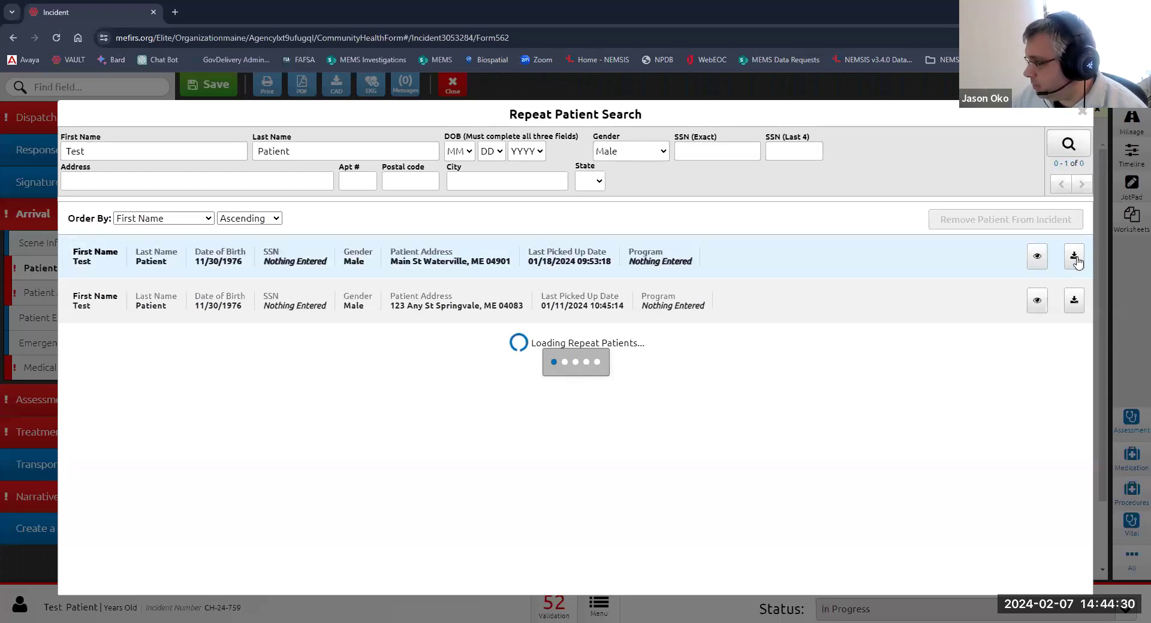
{"action": "left_click", "coordinate": [1082, 111]}
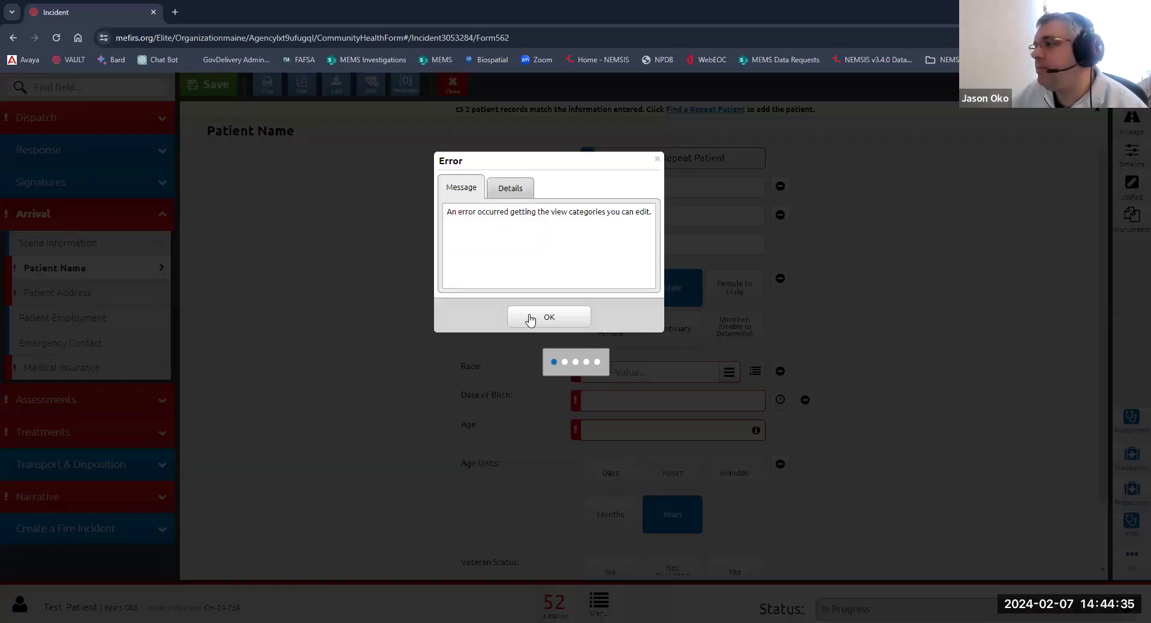
{"action": "left_click", "coordinate": [531, 318]}
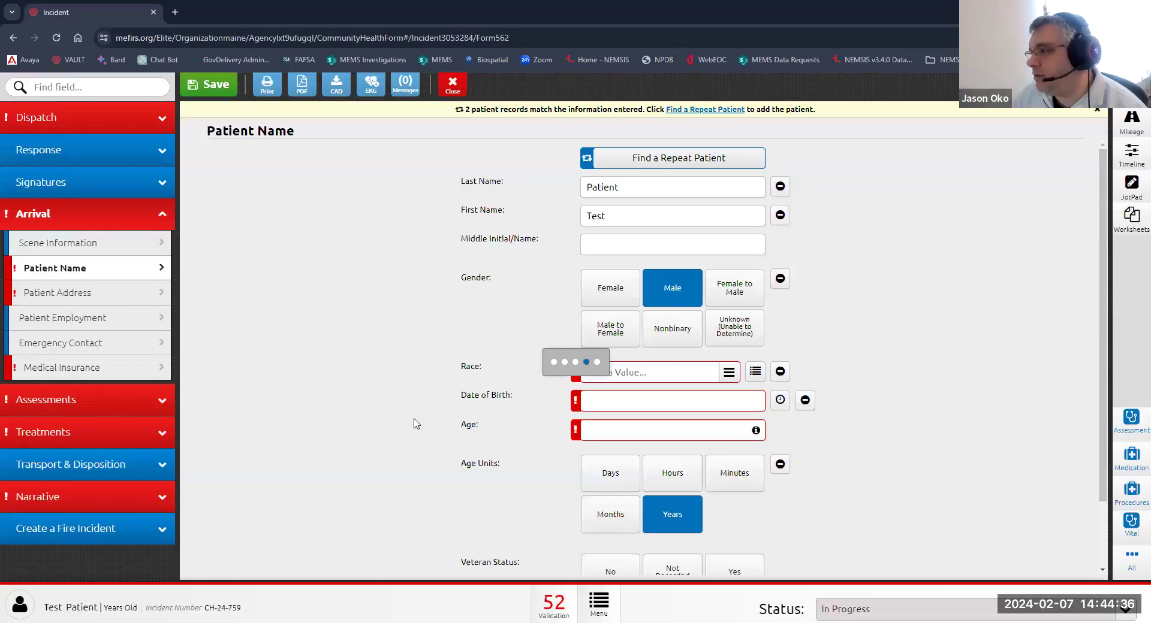
Review the imported patient details on the Patient Name page, from last name down to veteran status.
{"action": "scroll", "coordinate": [512, 425], "scroll_direction": "down", "scroll_amount": 1}
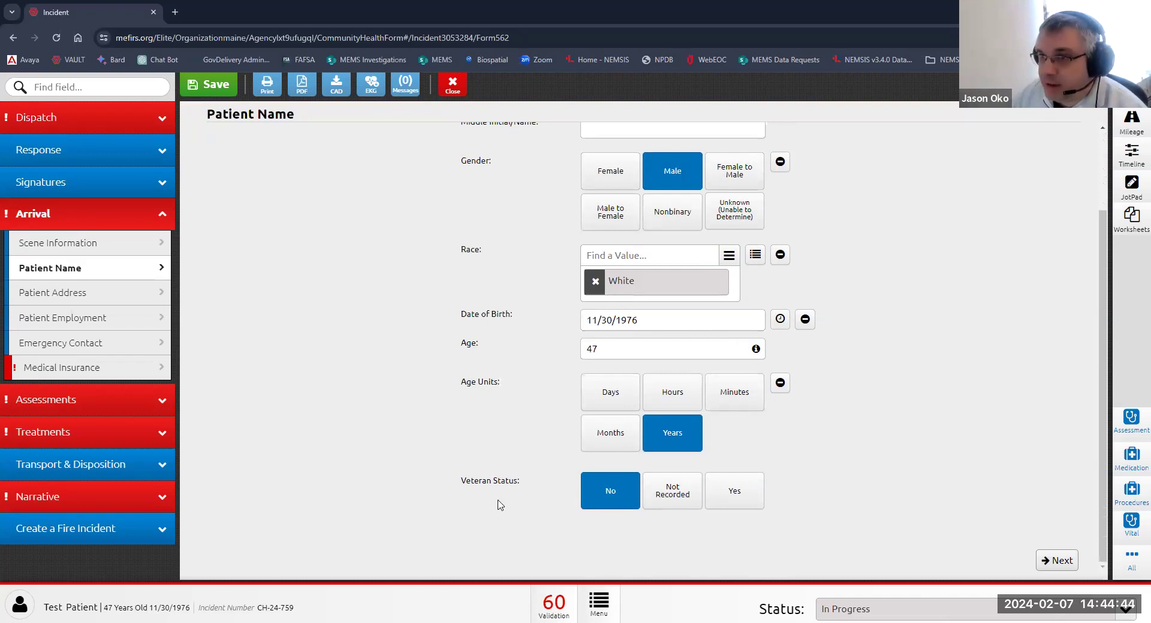
{"action": "scroll", "coordinate": [590, 520], "scroll_direction": "up", "scroll_amount": 1}
{"action": "scroll", "coordinate": [590, 516], "scroll_direction": "down", "scroll_amount": 1}
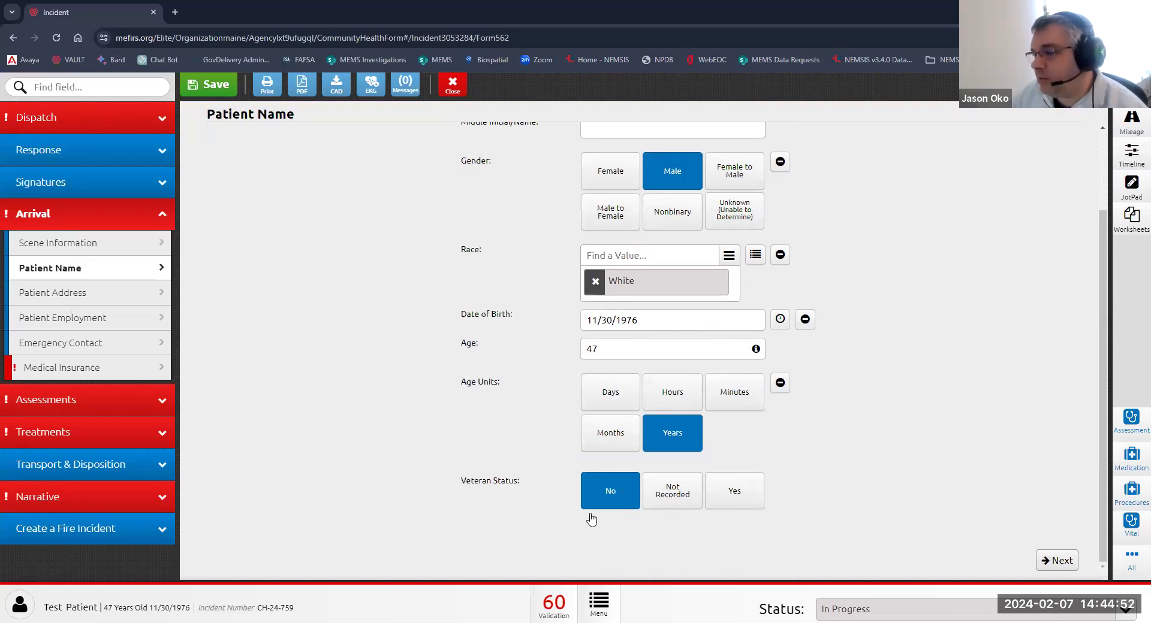
{"action": "scroll", "coordinate": [587, 512], "scroll_direction": "up", "scroll_amount": 4}
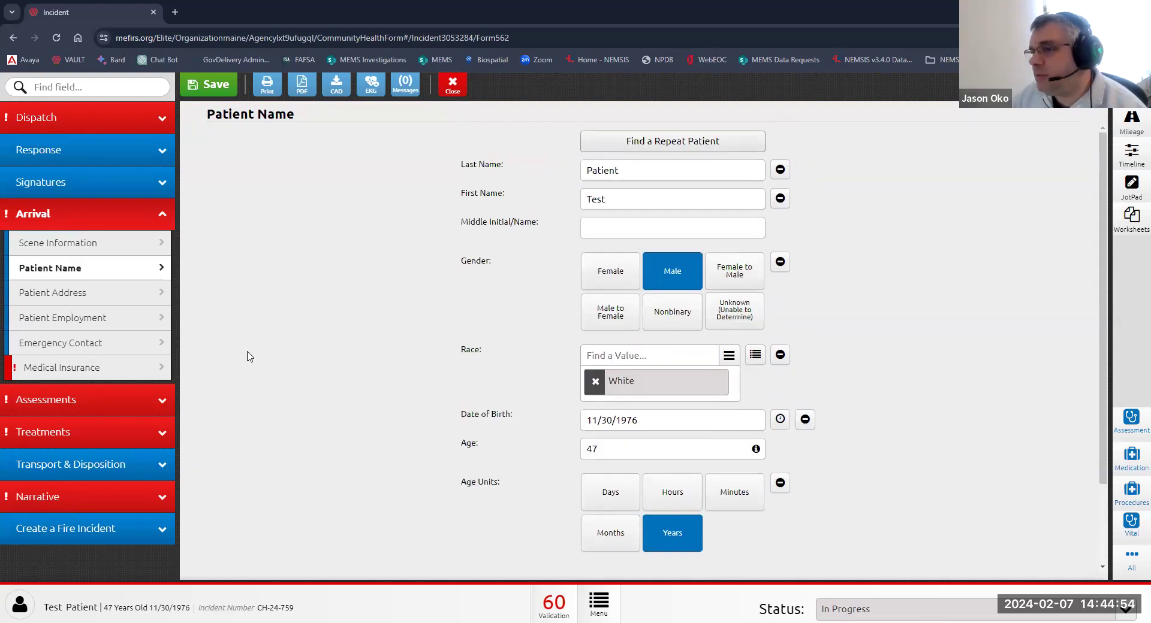
Review the Patient Address, Patient Employment and Emergency Contact pages of the Arrival section.
{"action": "left_click", "coordinate": [60, 294]}
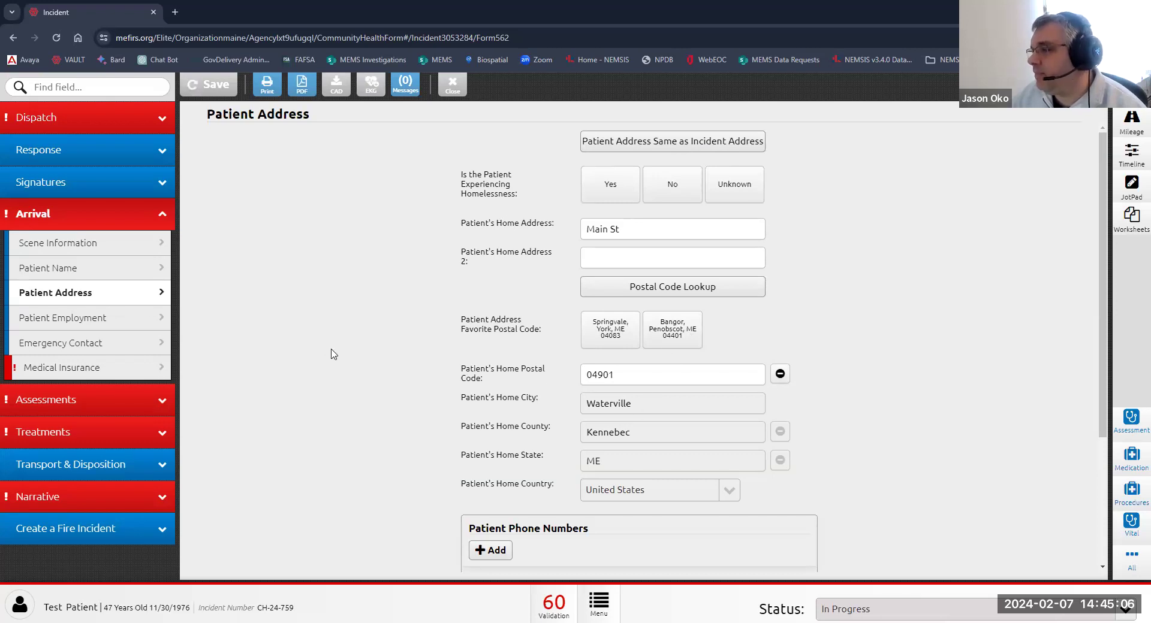
{"action": "scroll", "coordinate": [640, 444], "scroll_direction": "down", "scroll_amount": 2}
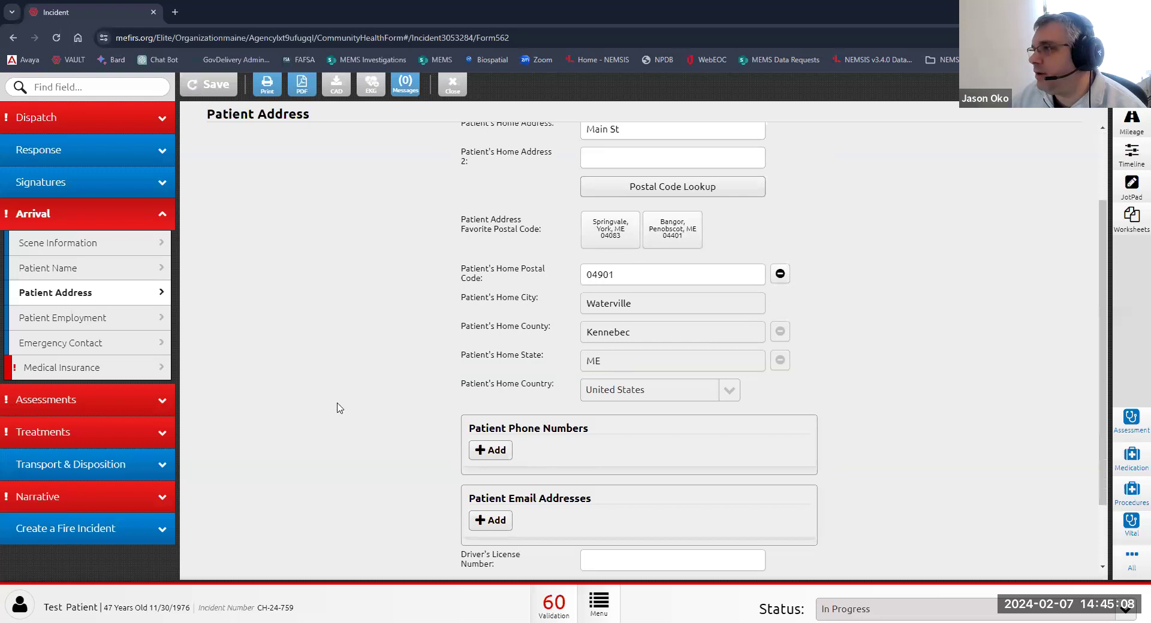
{"action": "scroll", "coordinate": [336, 408], "scroll_direction": "up", "scroll_amount": 2}
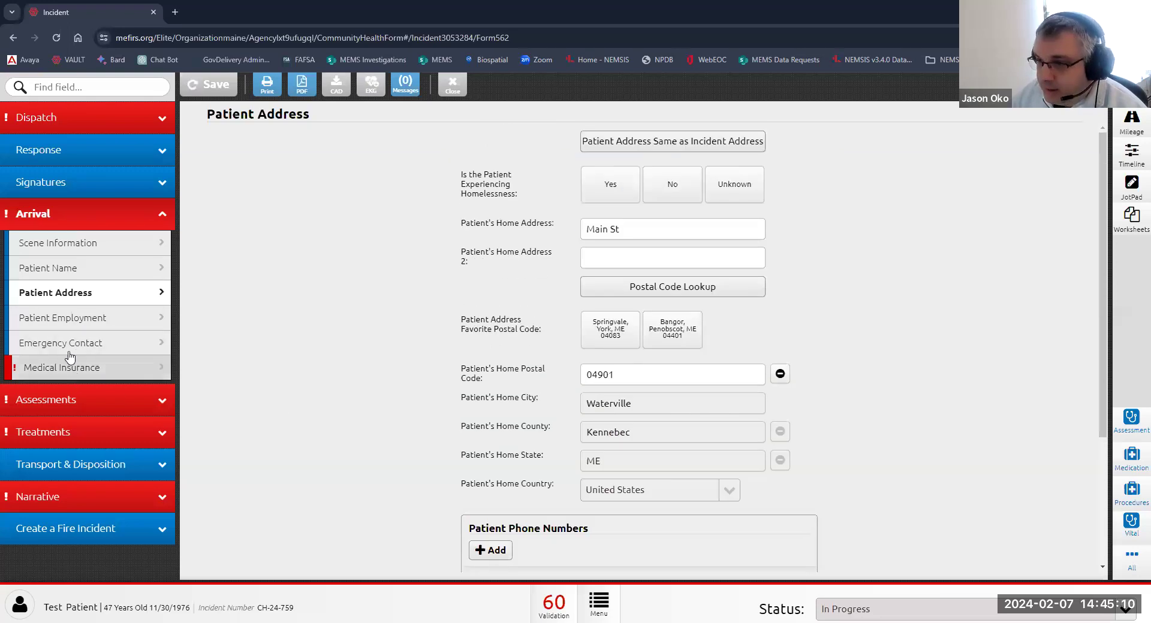
{"action": "left_click", "coordinate": [93, 327]}
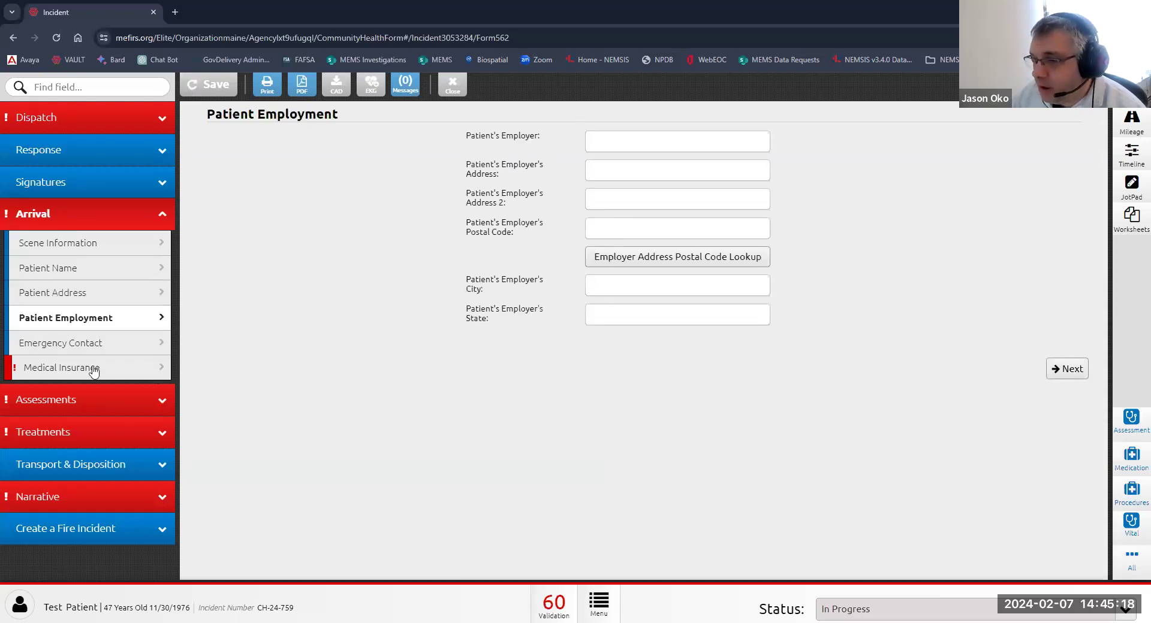
{"action": "left_click", "coordinate": [63, 346]}
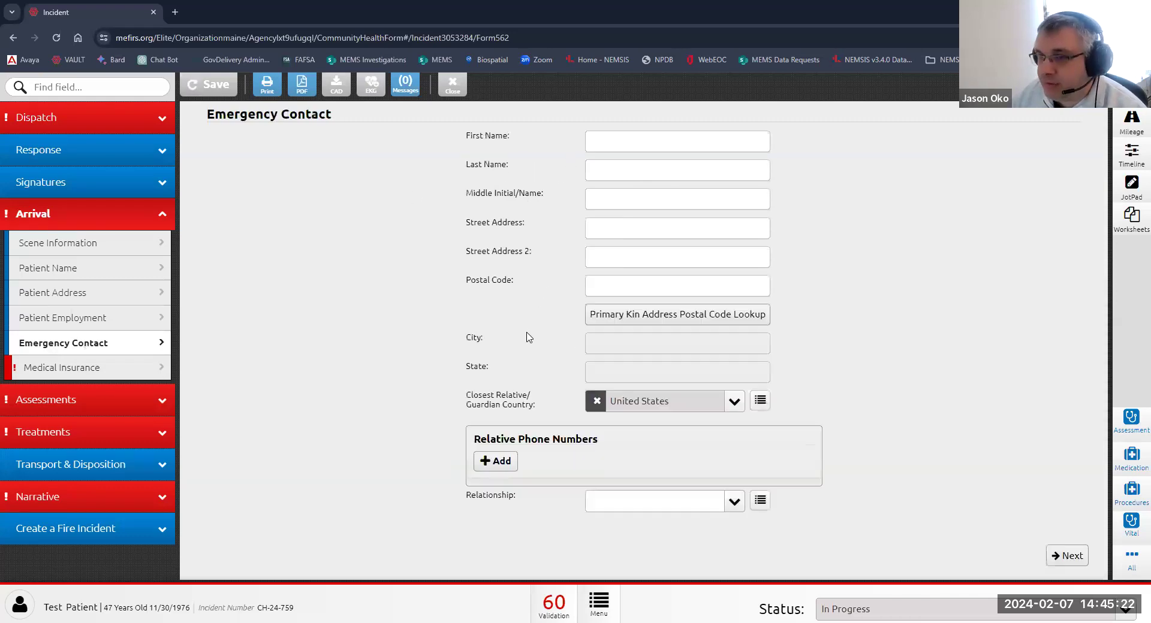
Set the primary method of payment to Medicaid/Mainecare on the Medical Insurance page and collapse the Arrival section.
{"action": "left_click", "coordinate": [101, 370]}
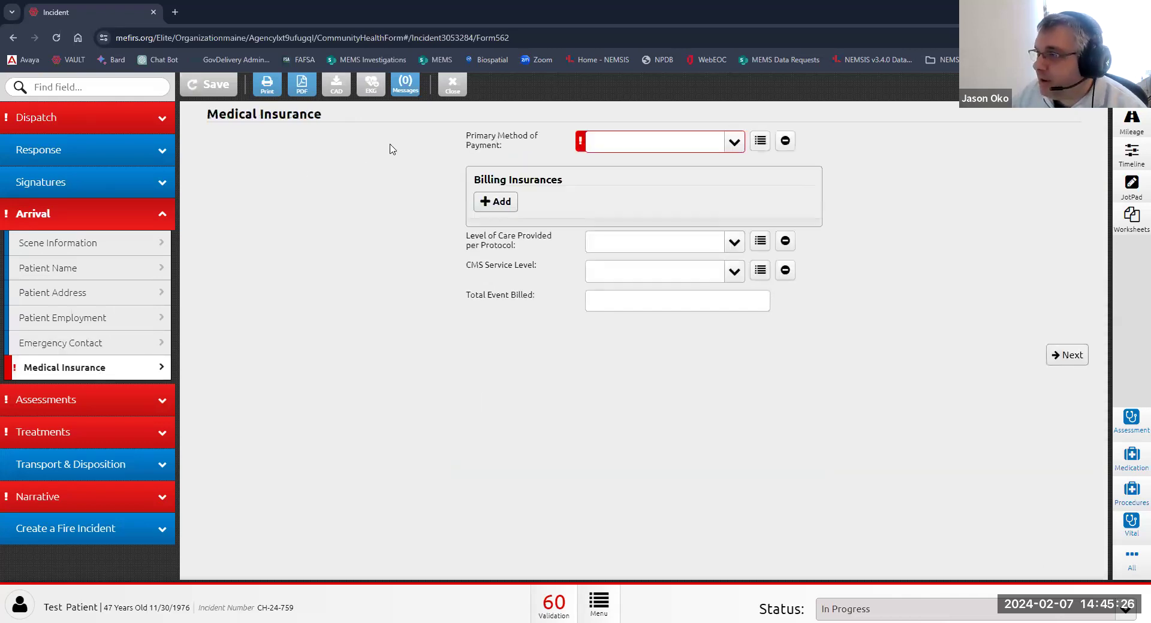
{"action": "left_click", "coordinate": [621, 148]}
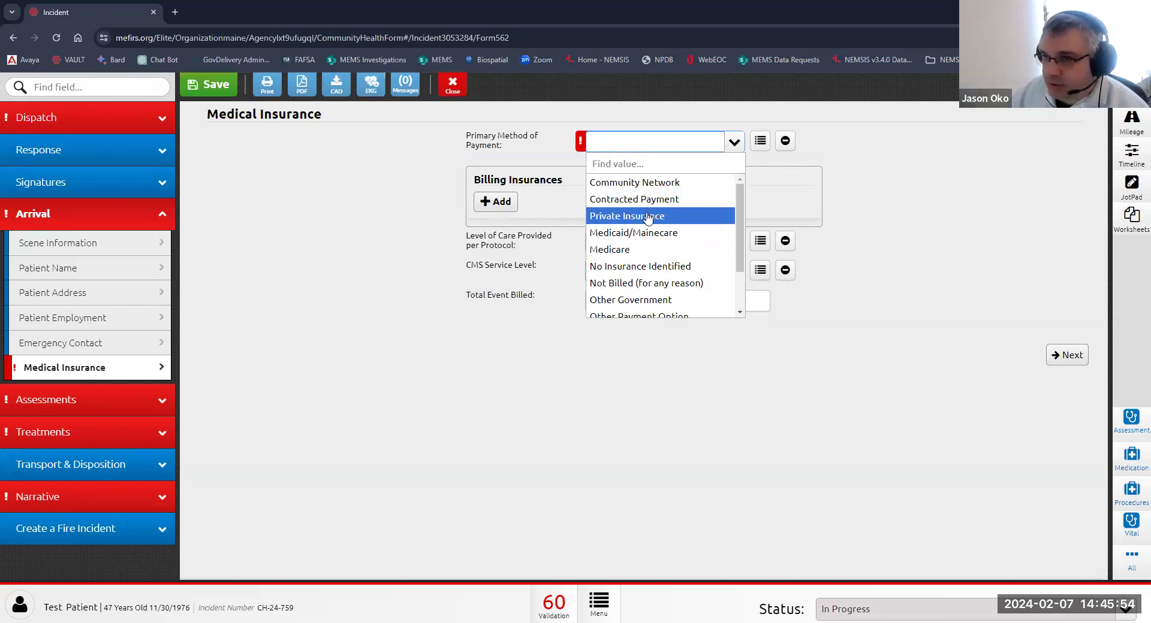
{"action": "left_click", "coordinate": [637, 234]}
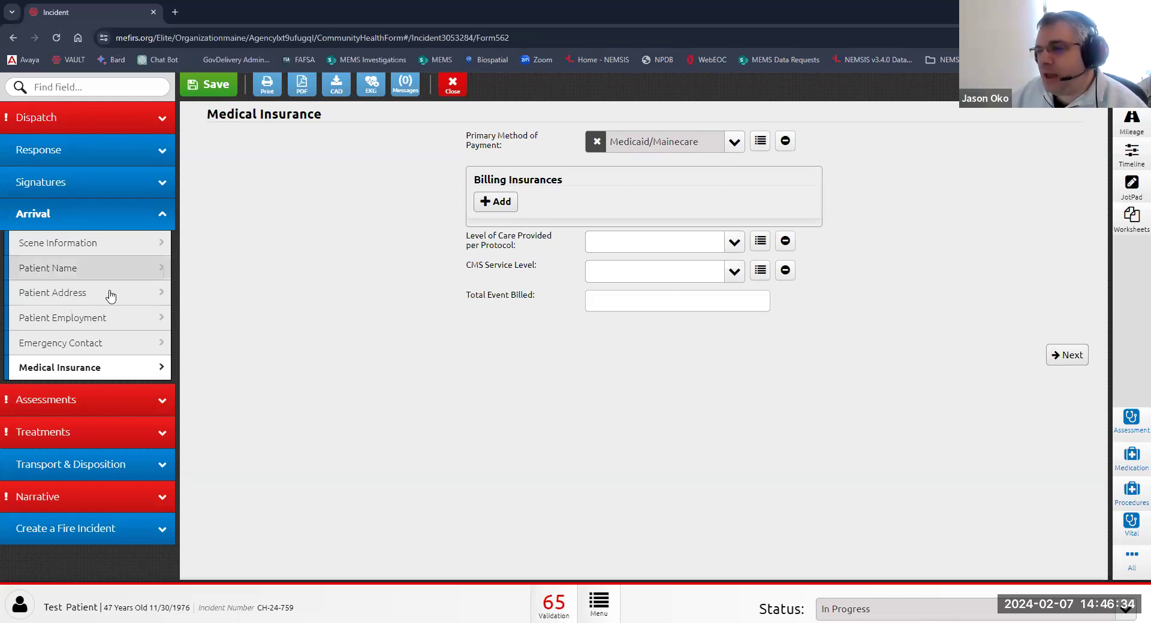
{"action": "left_click", "coordinate": [106, 223]}
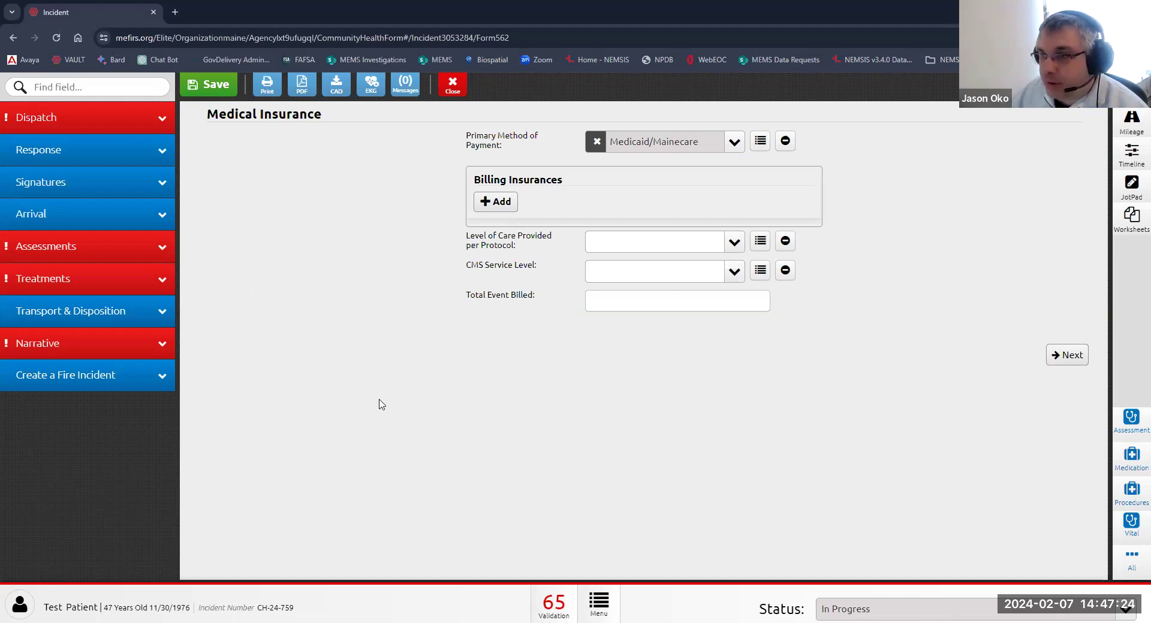
View the additional actions available for this run form, including Delete, and return to the form.
{"action": "left_click", "coordinate": [599, 604]}
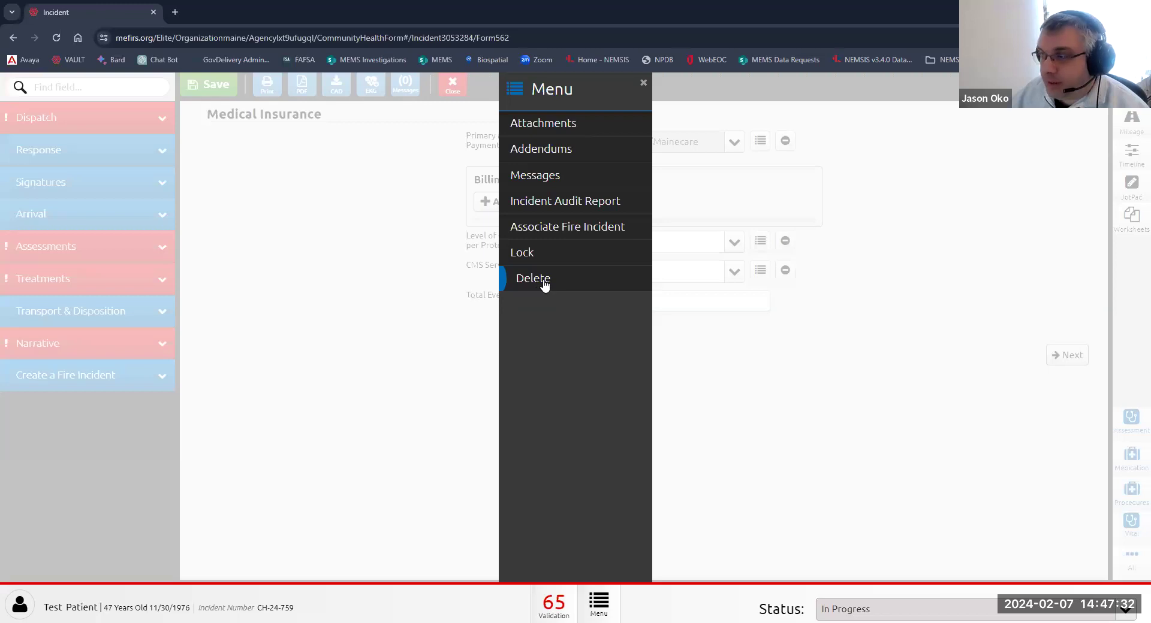
{"action": "left_click", "coordinate": [369, 327]}
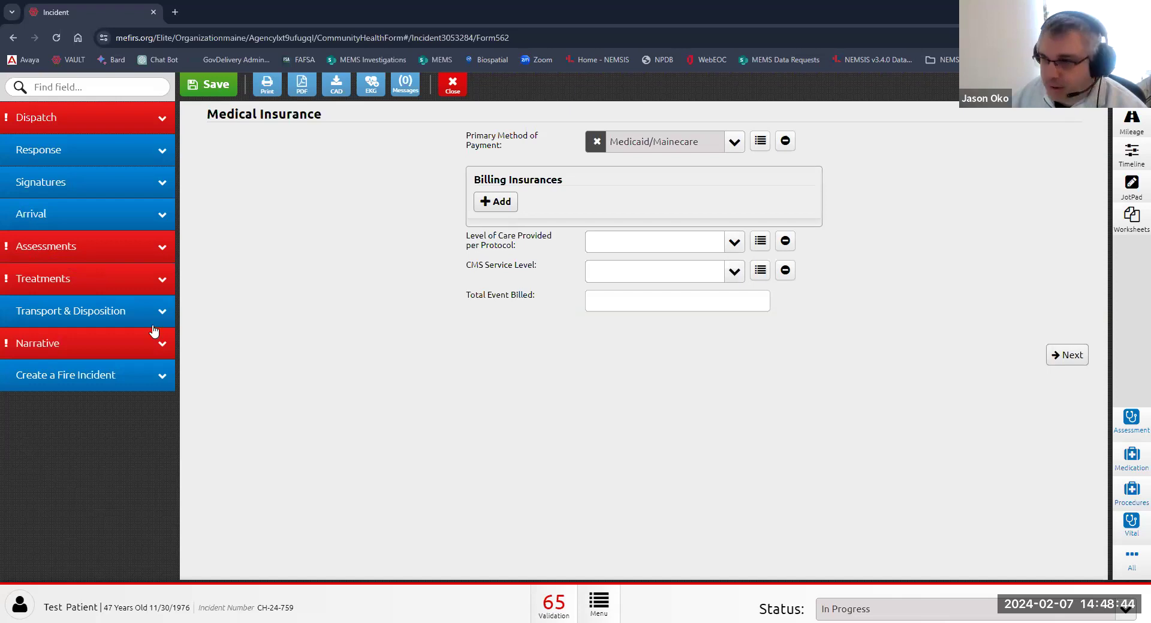
Open History Since Last CP Visit under Assessments and answer Yes to an emergency department visit in the last thirty days.
{"action": "left_click", "coordinate": [35, 251]}
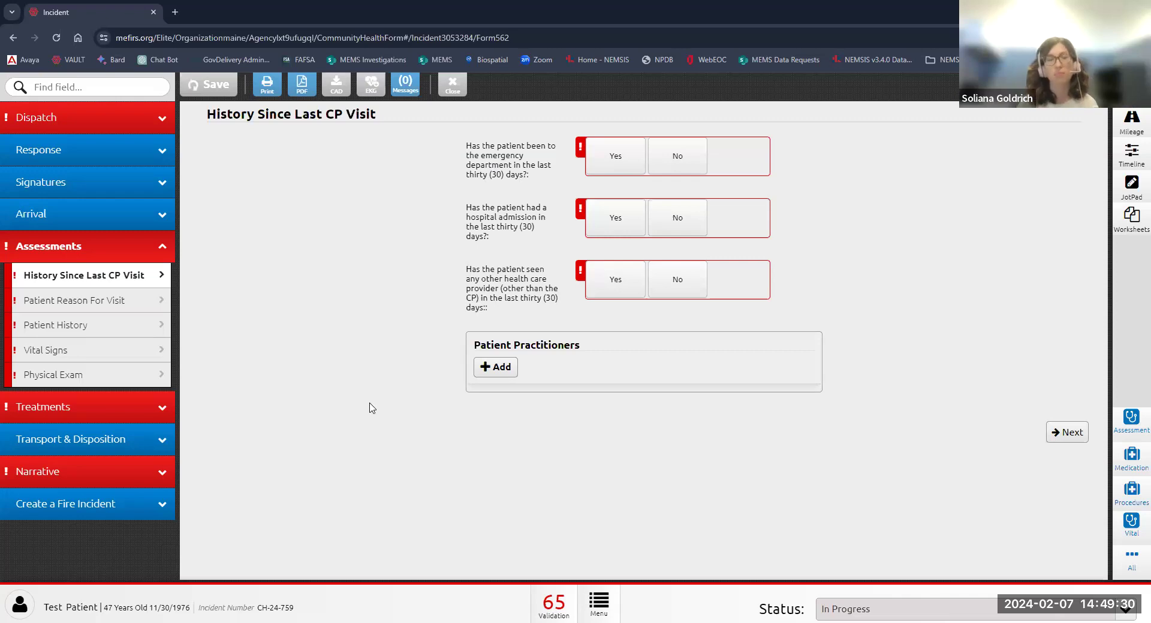
{"action": "left_click", "coordinate": [611, 161]}
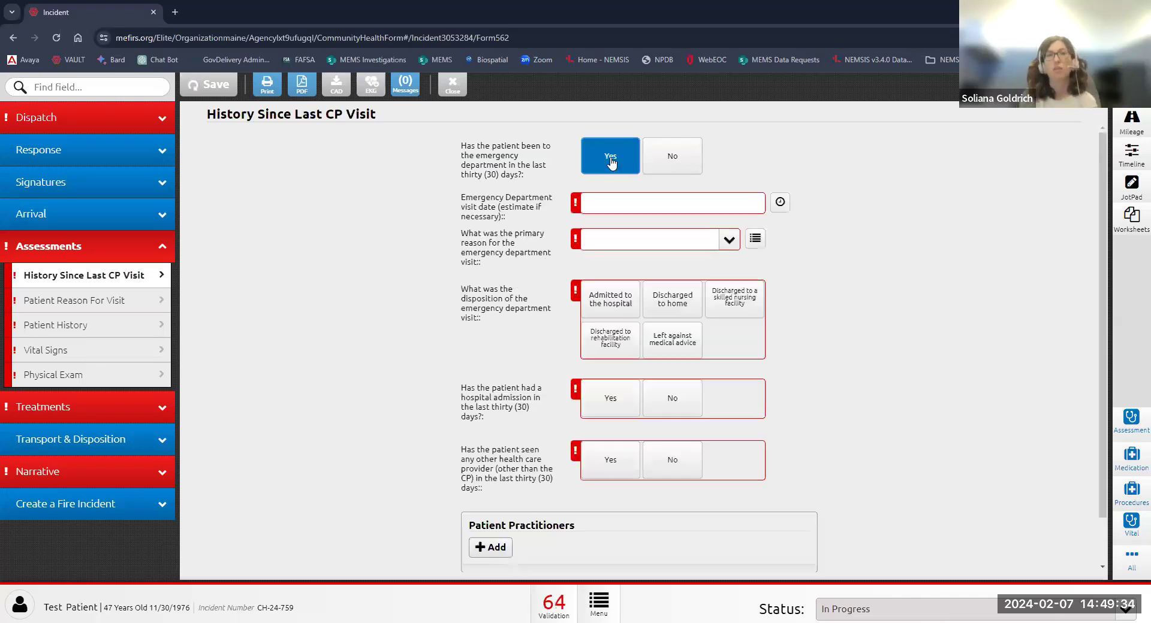
{"action": "left_click", "coordinate": [611, 161]}
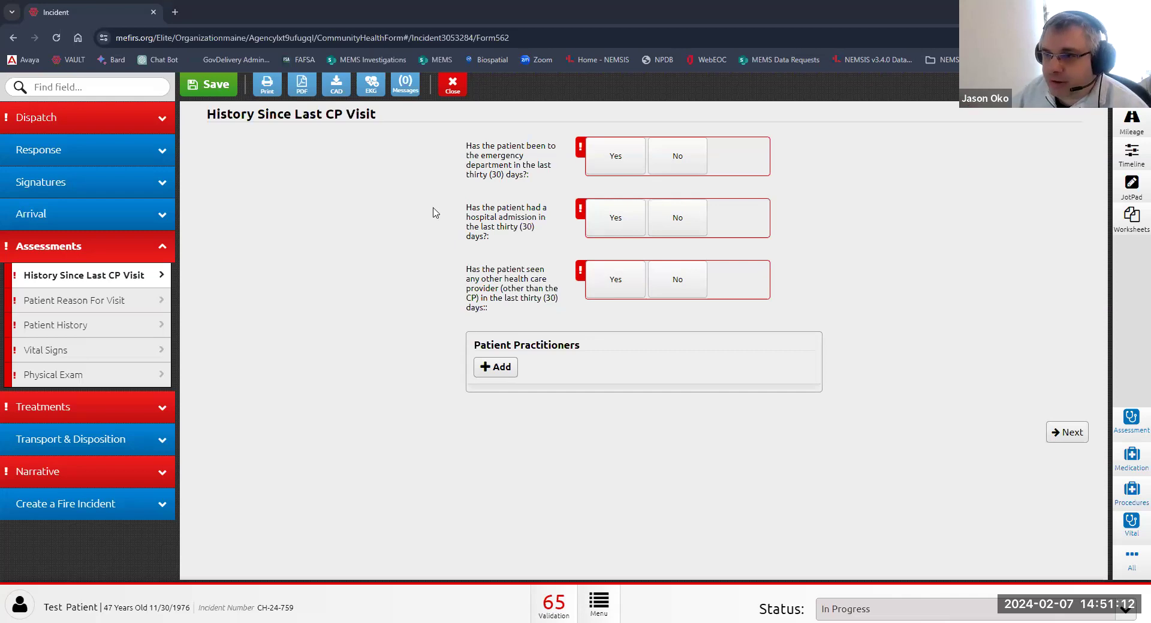
{"action": "left_click", "coordinate": [614, 162]}
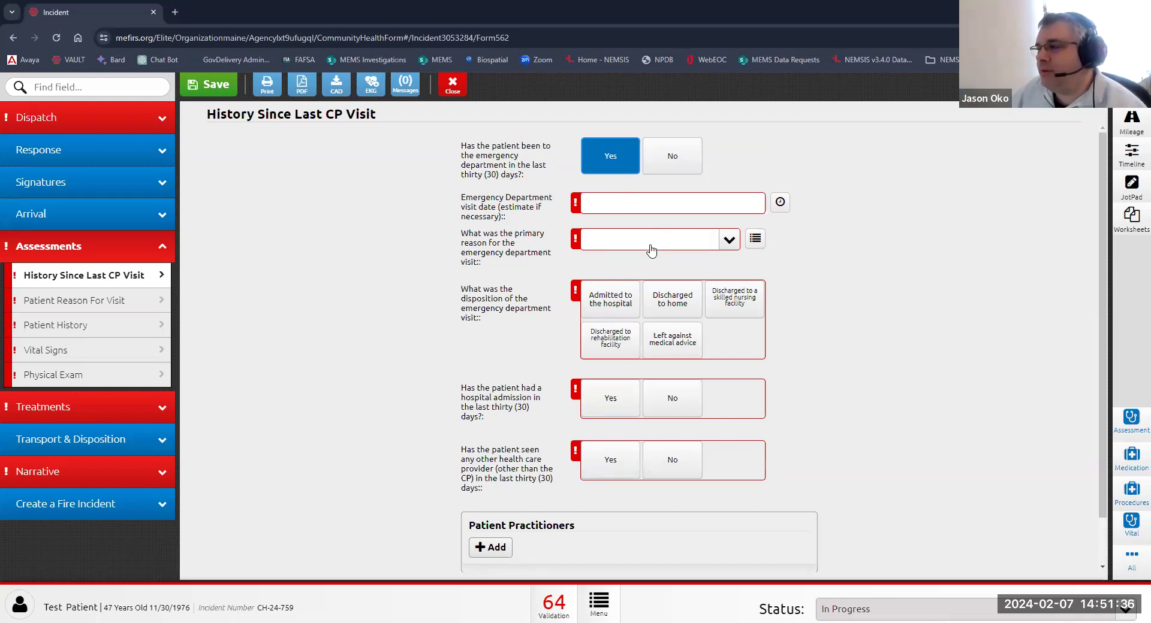
Look through the available primary reasons for the emergency department visit without choosing one.
{"action": "left_click", "coordinate": [624, 245]}
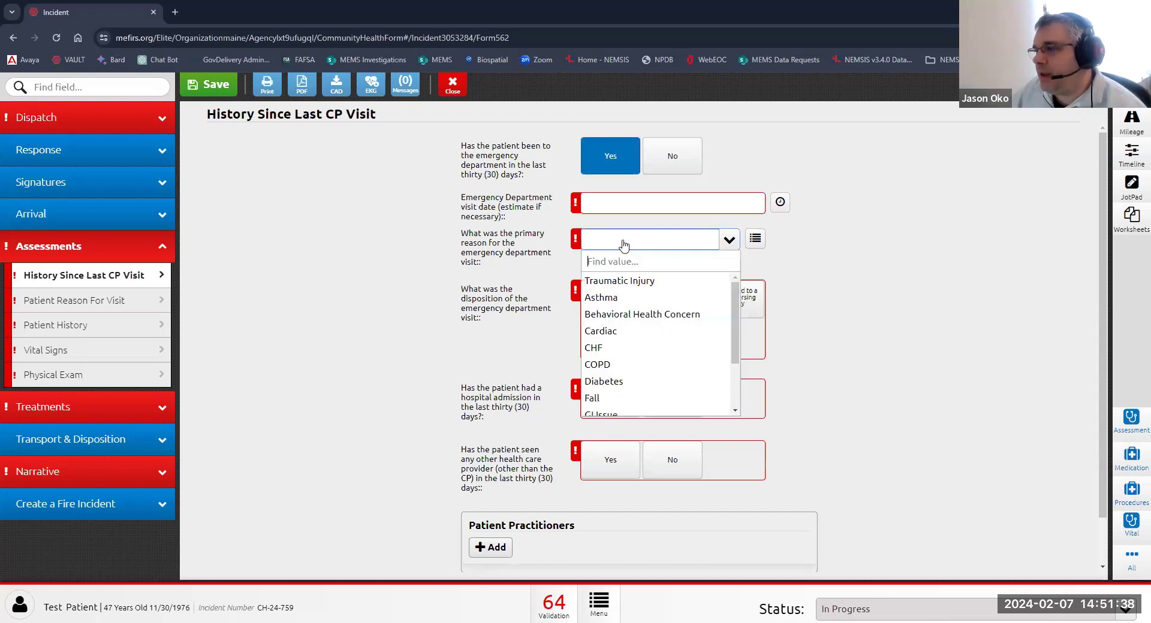
{"action": "scroll", "coordinate": [633, 340], "scroll_direction": "down", "scroll_amount": 5}
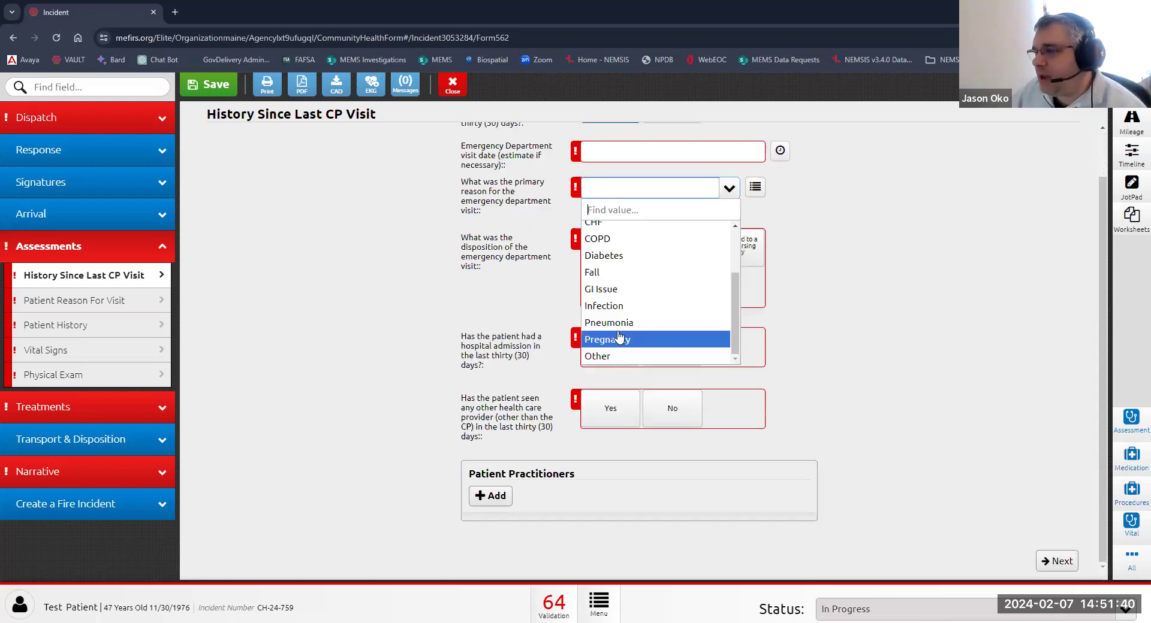
{"action": "scroll", "coordinate": [623, 327], "scroll_direction": "up", "scroll_amount": 5}
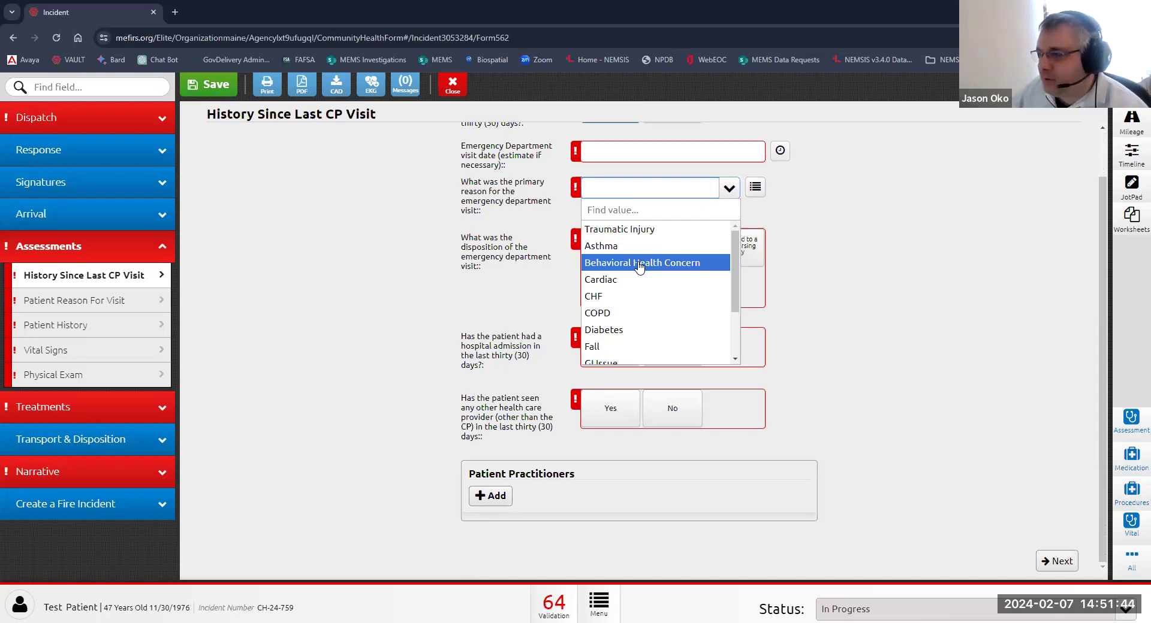
{"action": "scroll", "coordinate": [627, 336], "scroll_direction": "down", "scroll_amount": 2}
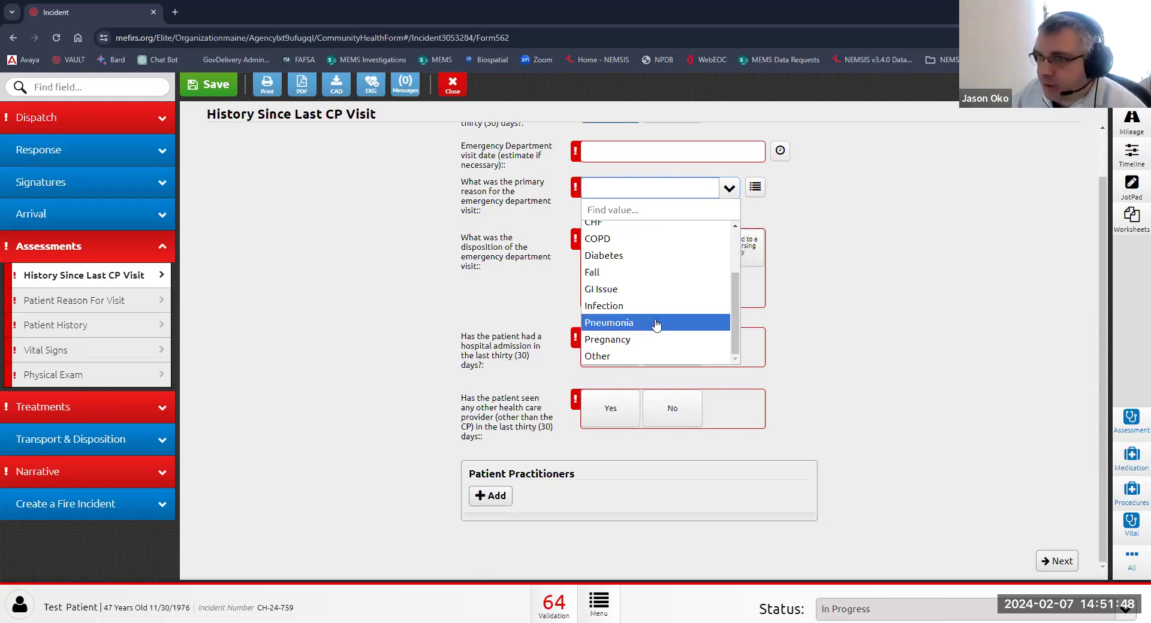
{"action": "scroll", "coordinate": [601, 297], "scroll_direction": "up", "scroll_amount": 2}
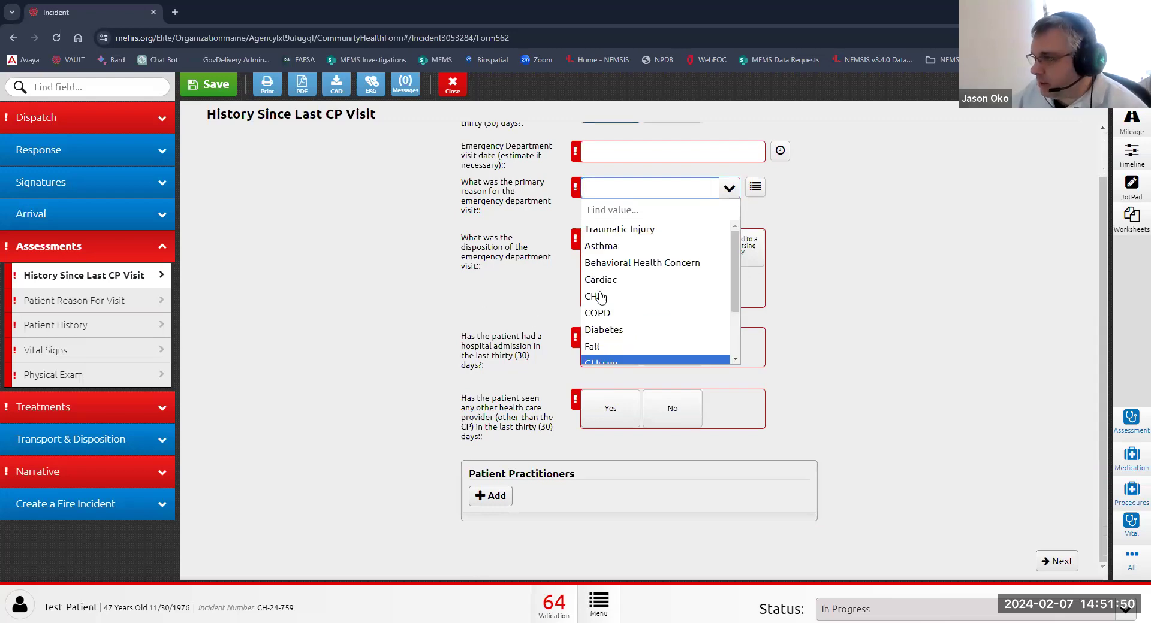
{"action": "left_click", "coordinate": [457, 287]}
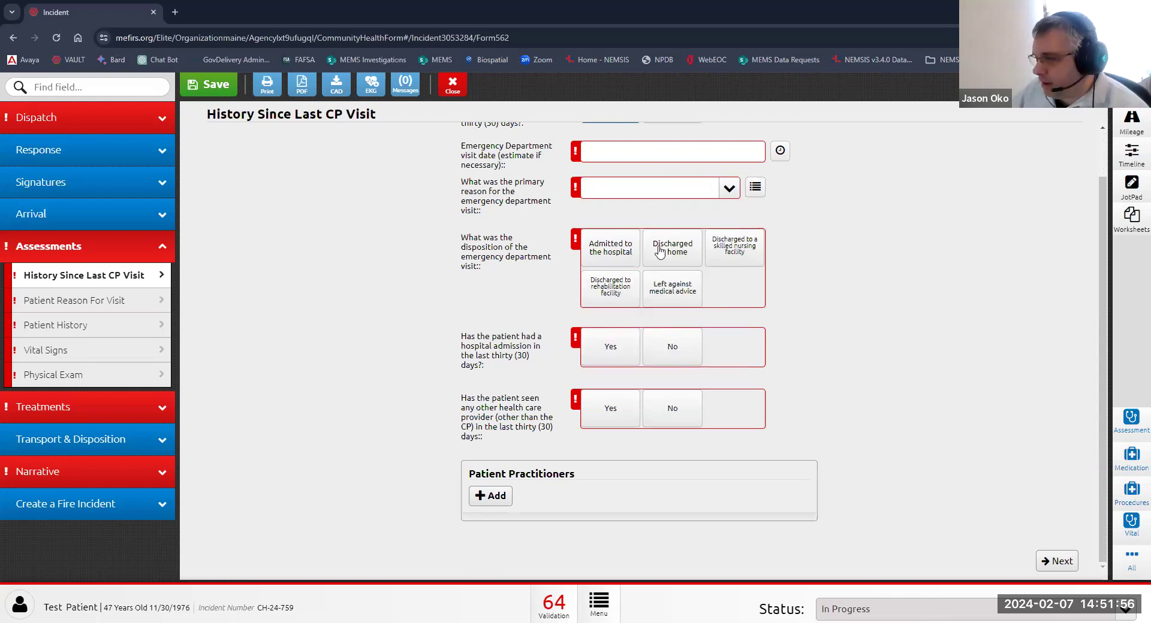
Set the emergency department visit date to 02/05/2024.
{"action": "left_click", "coordinate": [621, 153]}
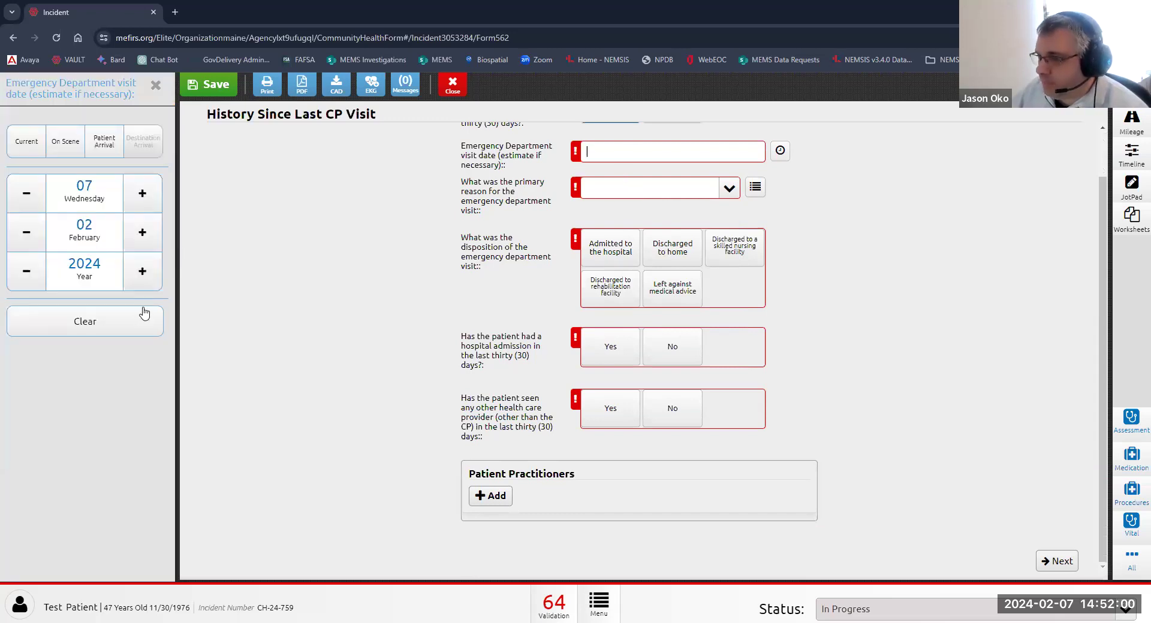
{"action": "left_click", "coordinate": [17, 202]}
{"action": "left_click", "coordinate": [16, 201]}
Record Fall as the primary reason for the emergency department visit and Discharged to home as its disposition.
{"action": "left_click", "coordinate": [694, 194]}
{"action": "left_click", "coordinate": [695, 198]}
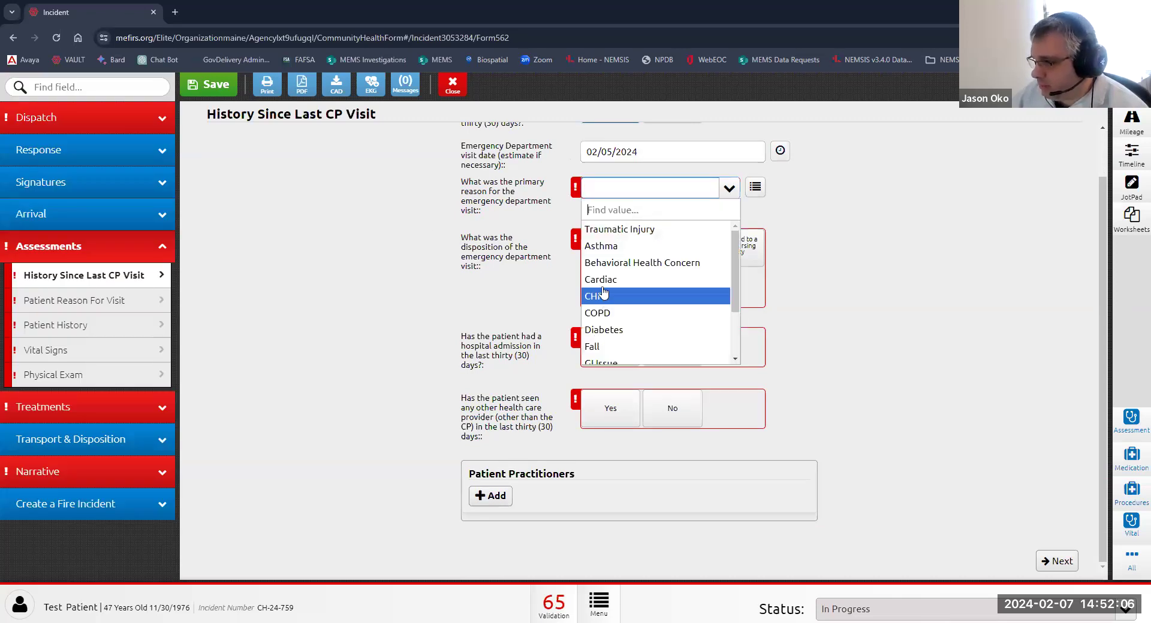
{"action": "left_click", "coordinate": [597, 348]}
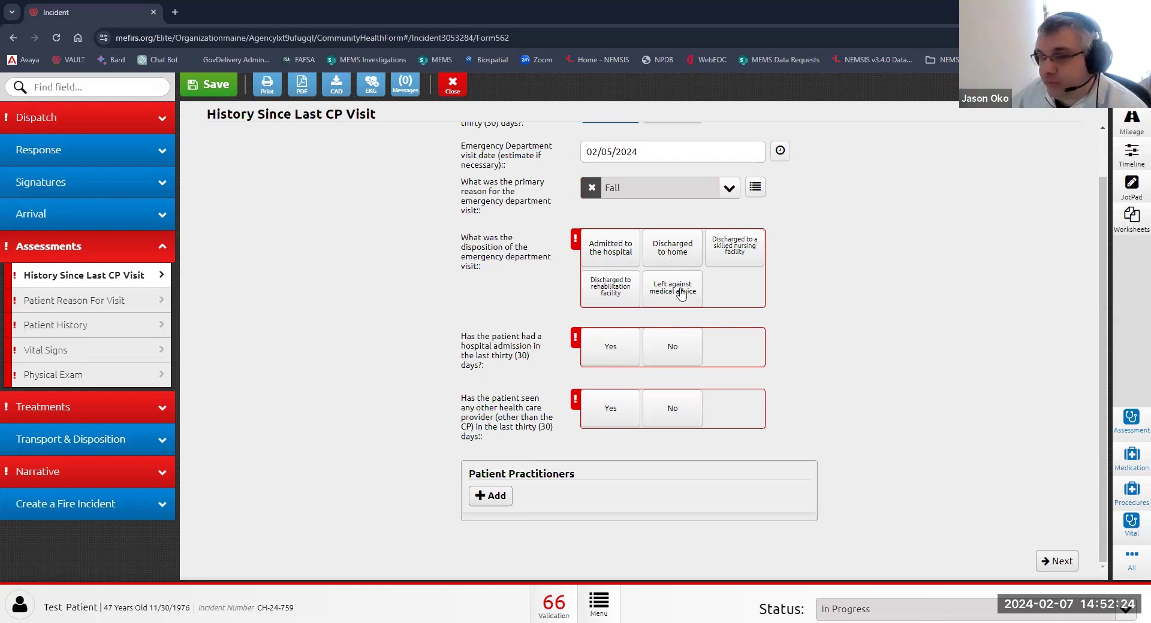
{"action": "left_click", "coordinate": [676, 255]}
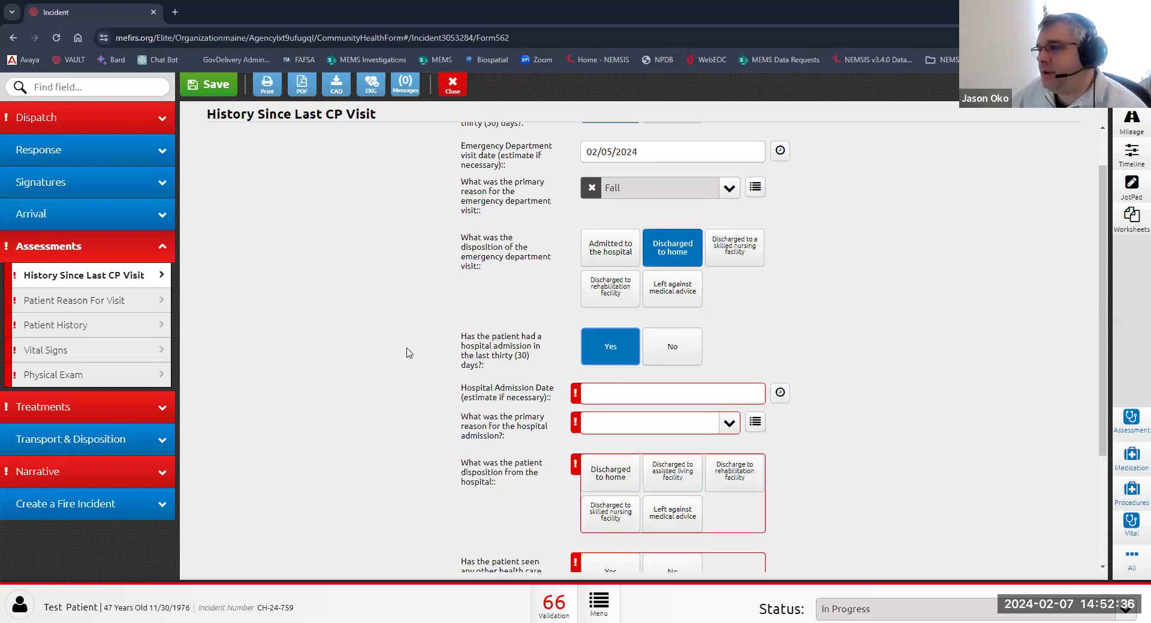
Answer No to a hospital admission and Yes to seeing another health care provider in the last thirty days.
{"action": "scroll", "coordinate": [407, 353], "scroll_direction": "down", "scroll_amount": 3}
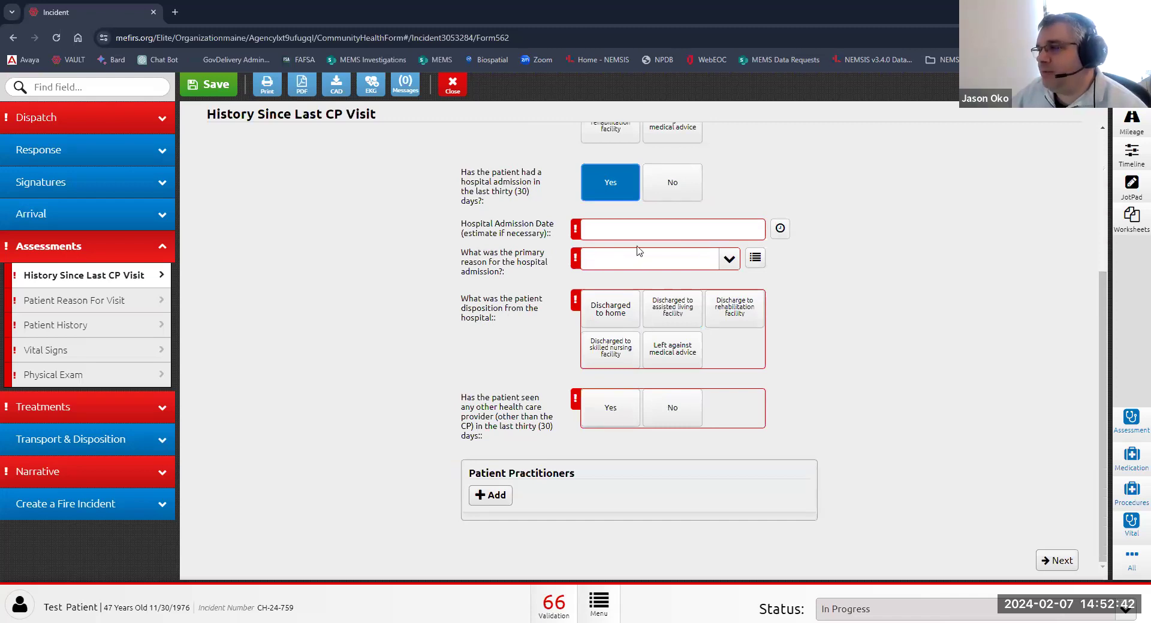
{"action": "left_click", "coordinate": [672, 185]}
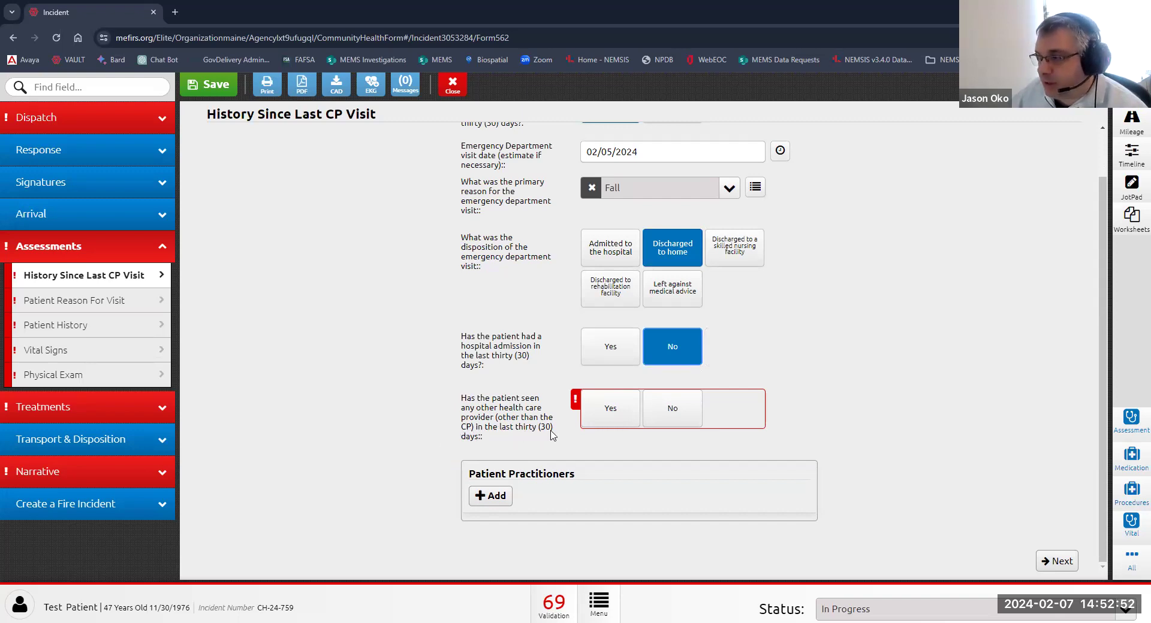
{"action": "left_click", "coordinate": [610, 407]}
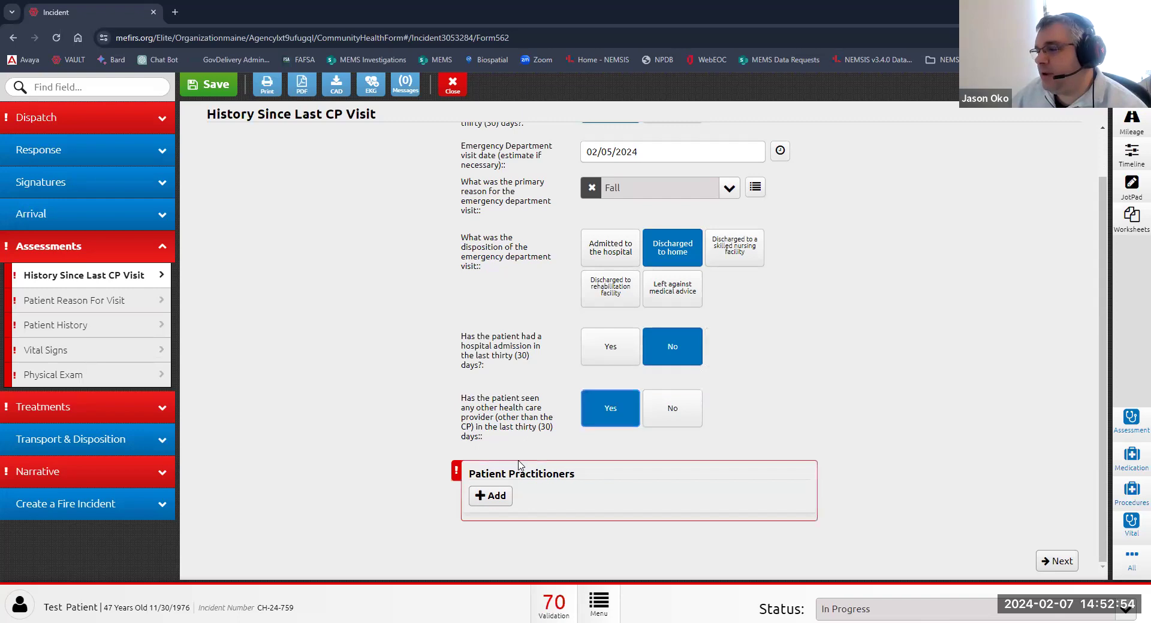
Add a patient practitioner entry in the history since last CP visit and set the practitioner type to Urology.
{"action": "left_click", "coordinate": [490, 497]}
{"action": "scroll", "coordinate": [575, 314], "scroll_direction": "down", "scroll_amount": 5}
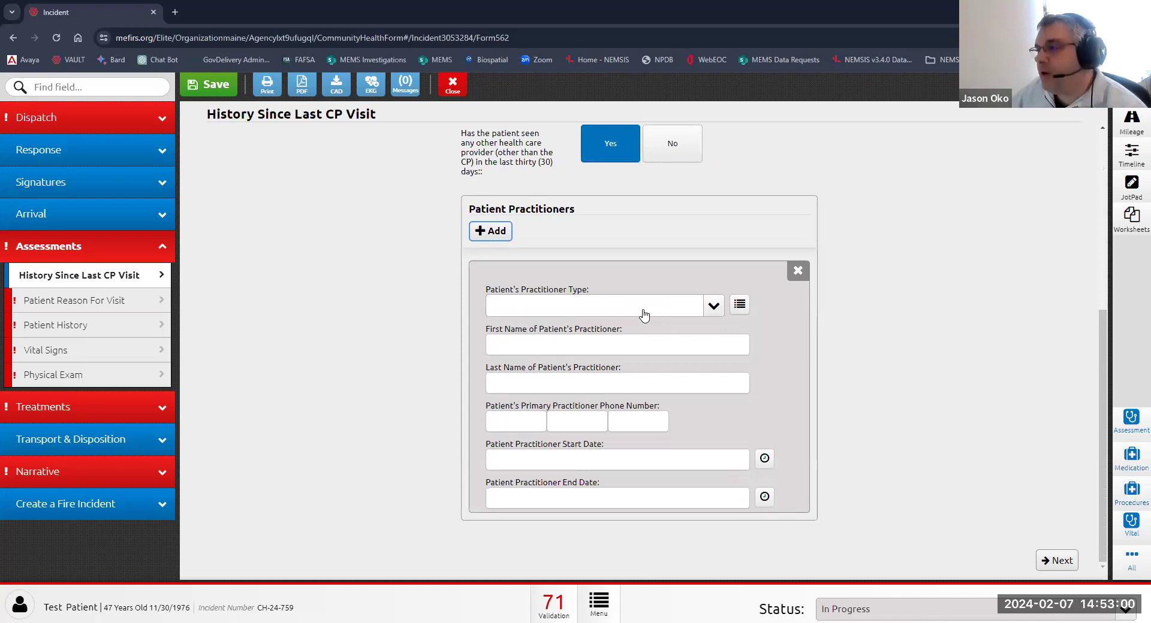
{"action": "left_click", "coordinate": [644, 315]}
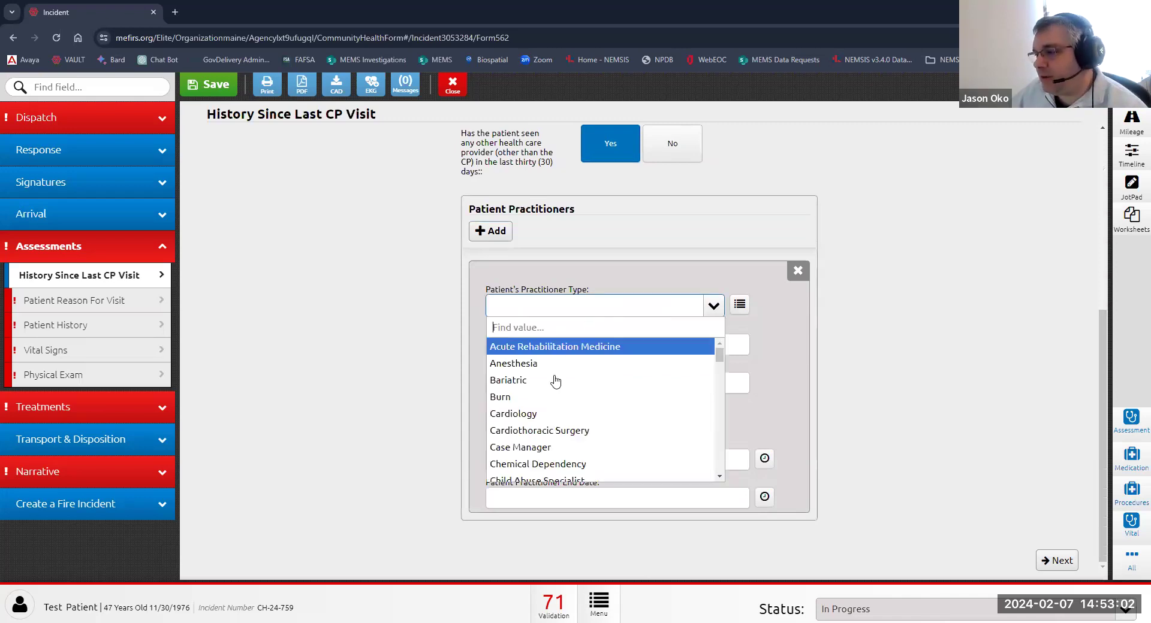
{"action": "scroll", "coordinate": [556, 381], "scroll_direction": "down", "scroll_amount": 5}
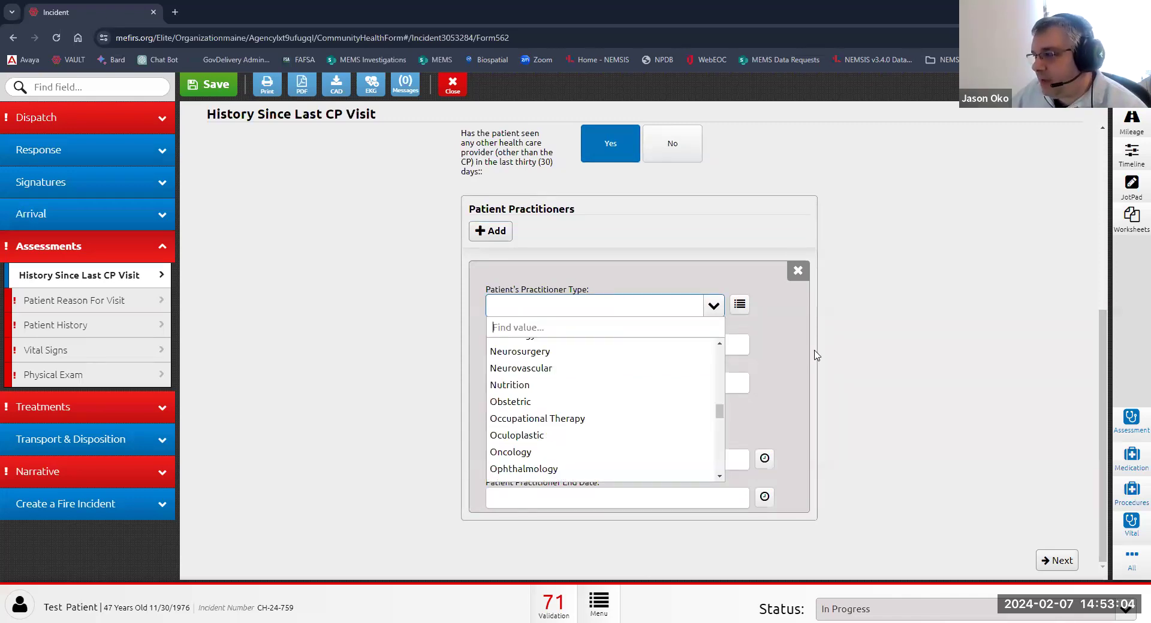
{"action": "scroll", "coordinate": [561, 357], "scroll_direction": "down", "scroll_amount": 5}
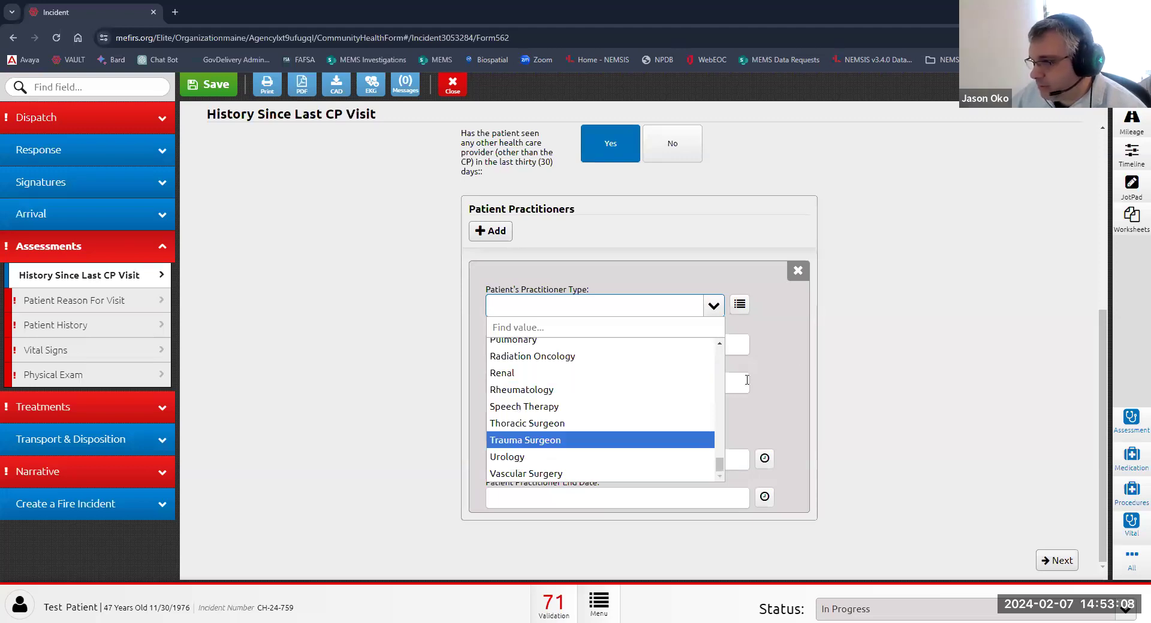
{"action": "left_click", "coordinate": [518, 457]}
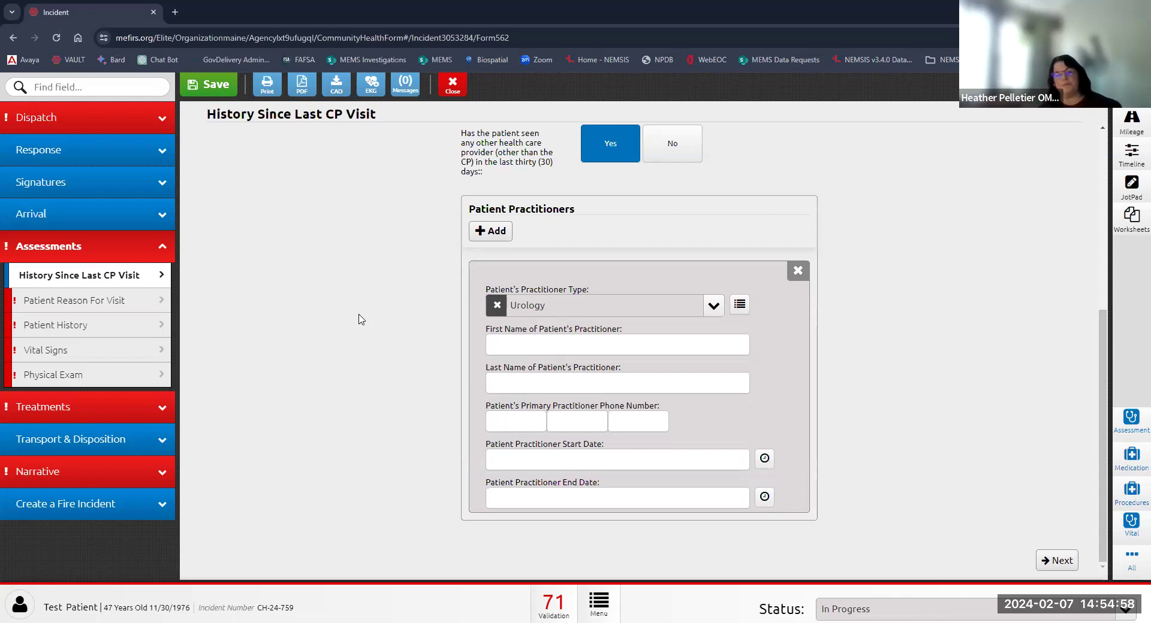
Switch the hospital admission answer to Yes to examine its follow-up questions, and set it back to No.
{"action": "scroll", "coordinate": [414, 212], "scroll_direction": "up", "scroll_amount": 5}
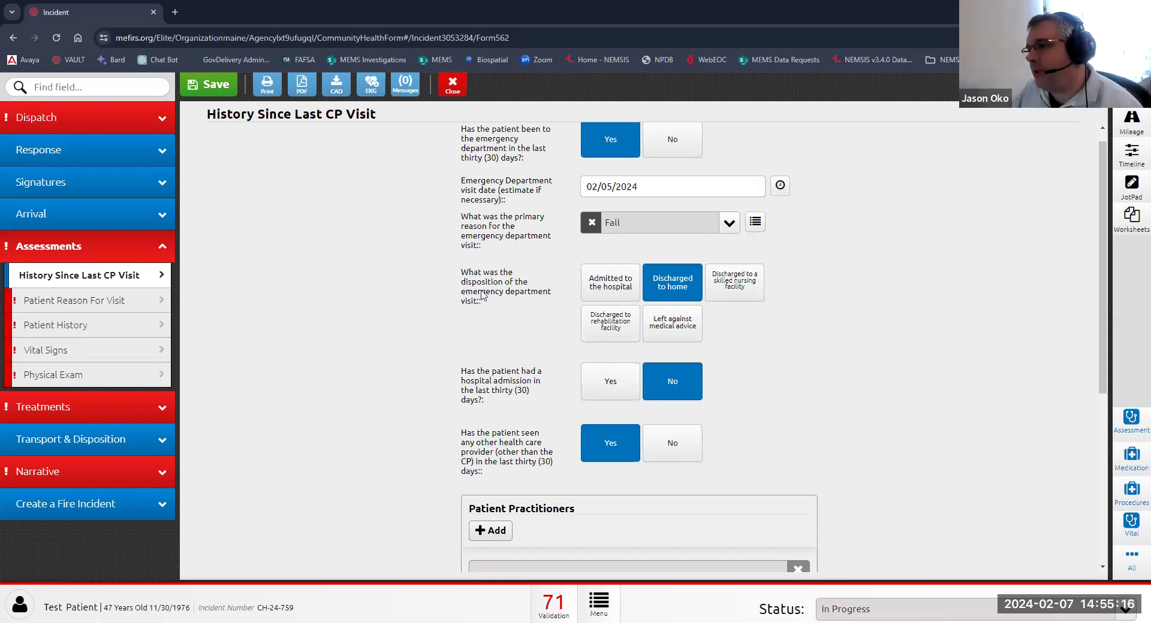
{"action": "scroll", "coordinate": [488, 309], "scroll_direction": "up", "scroll_amount": 1}
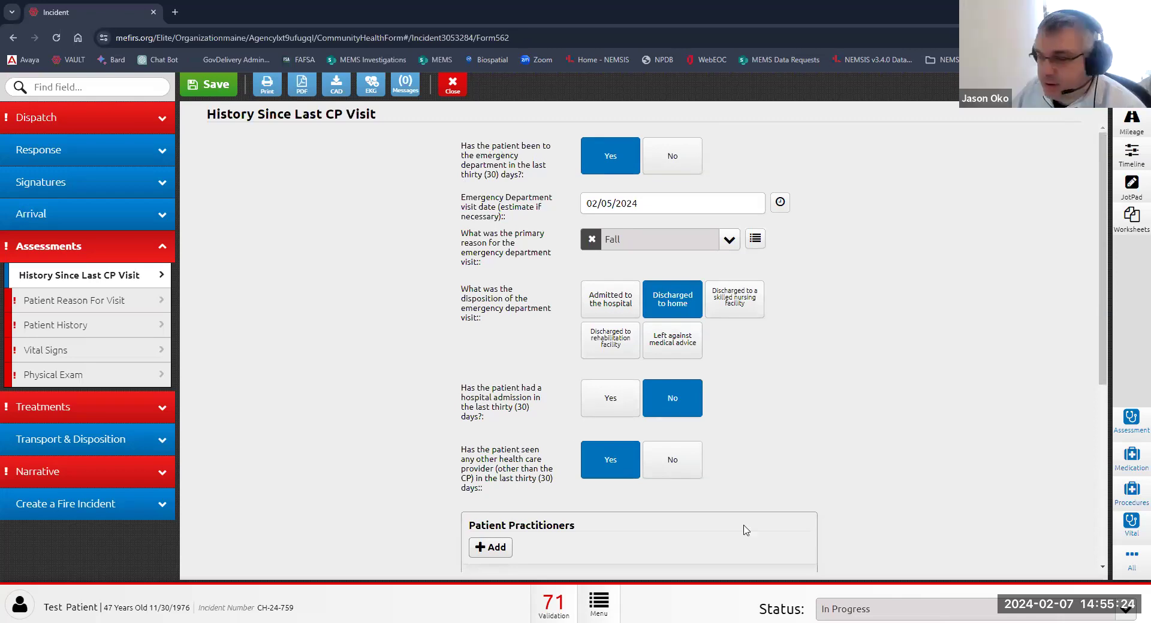
{"action": "left_click", "coordinate": [611, 400]}
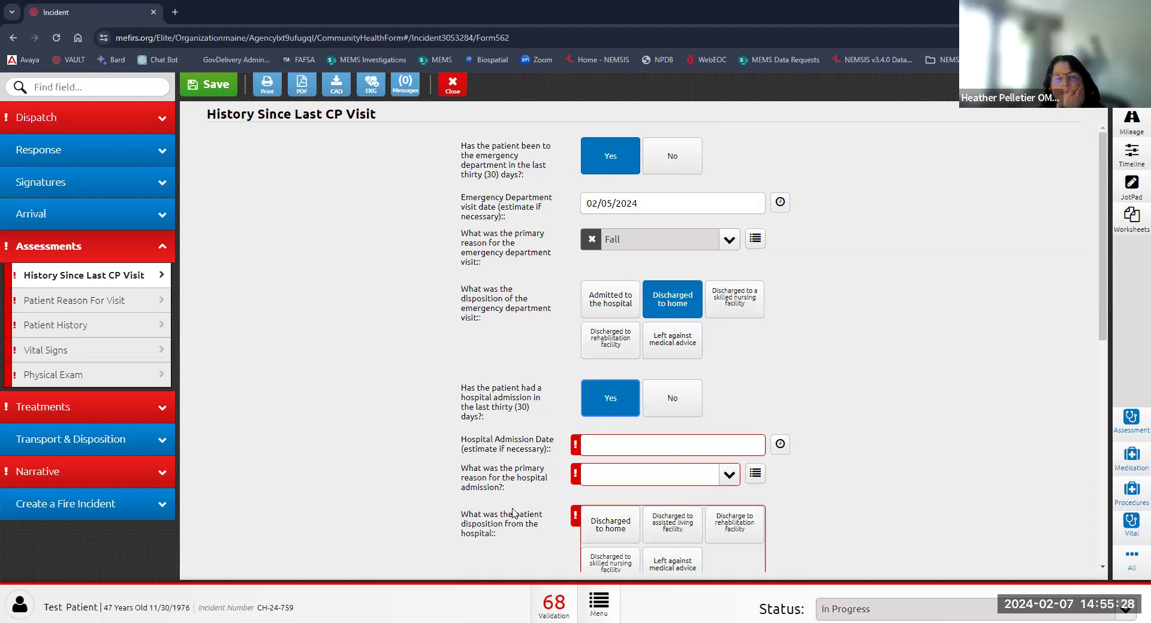
{"action": "scroll", "coordinate": [527, 528], "scroll_direction": "down", "scroll_amount": 2}
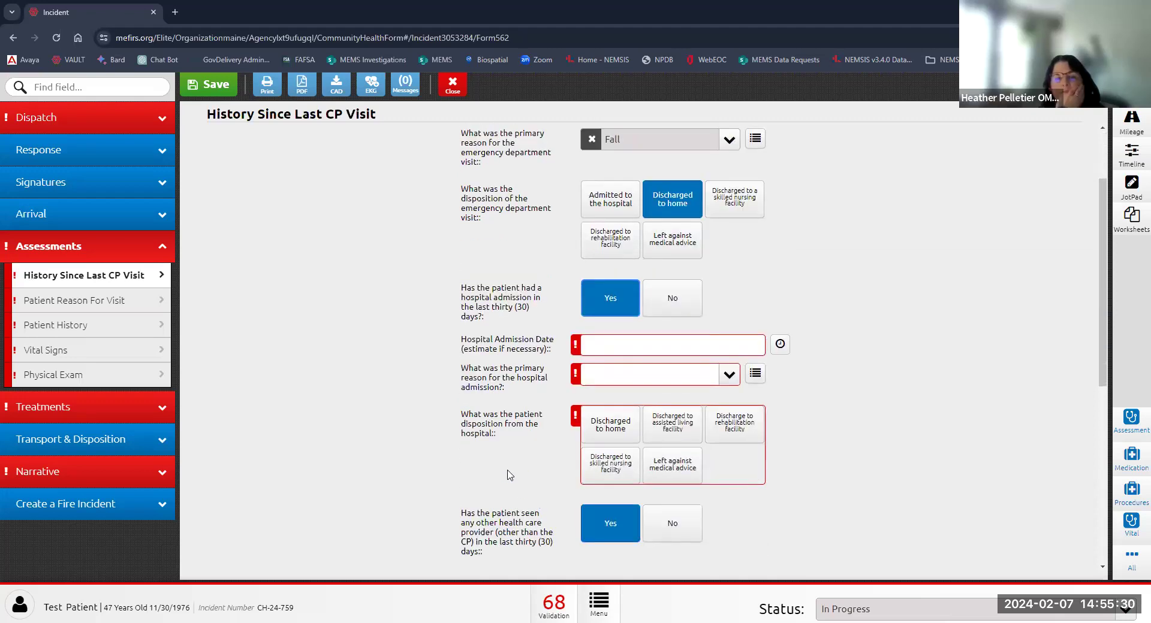
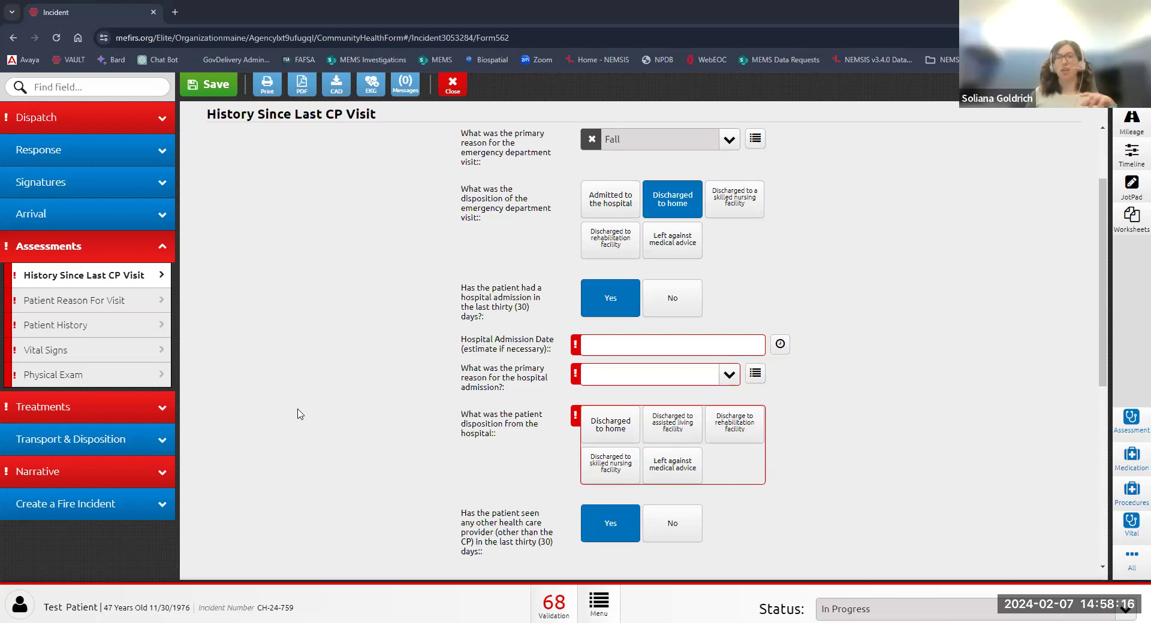
{"action": "left_click", "coordinate": [660, 302]}
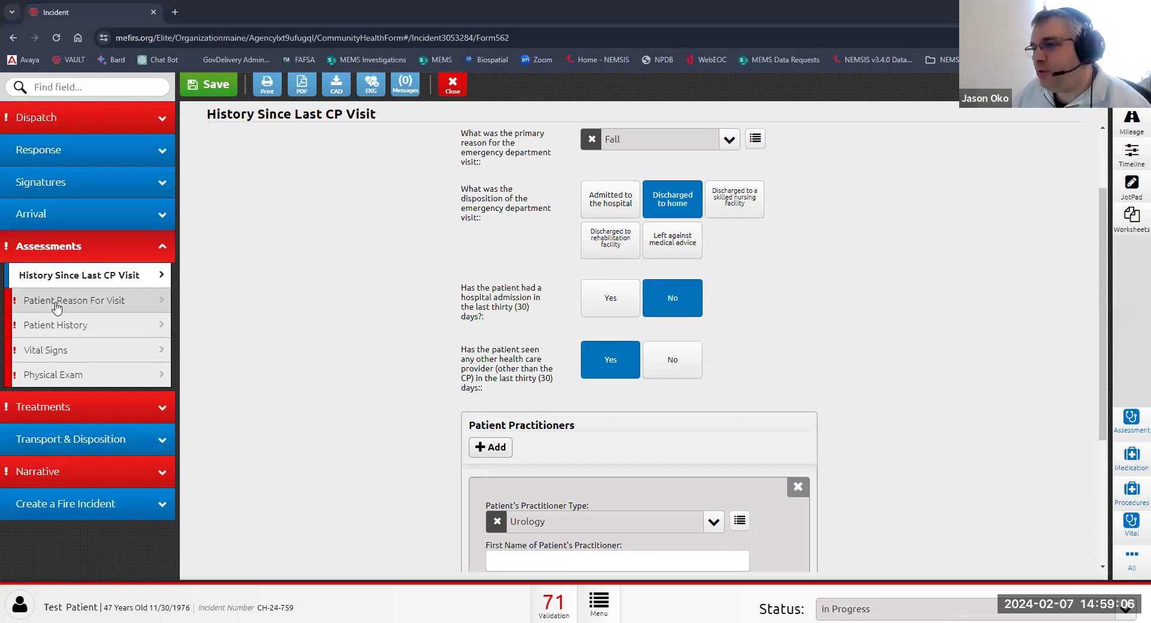
Add a Chief (Primary) reason for visit with the text "training" in the Patient Reason For Visit section.
{"action": "left_click", "coordinate": [115, 302]}
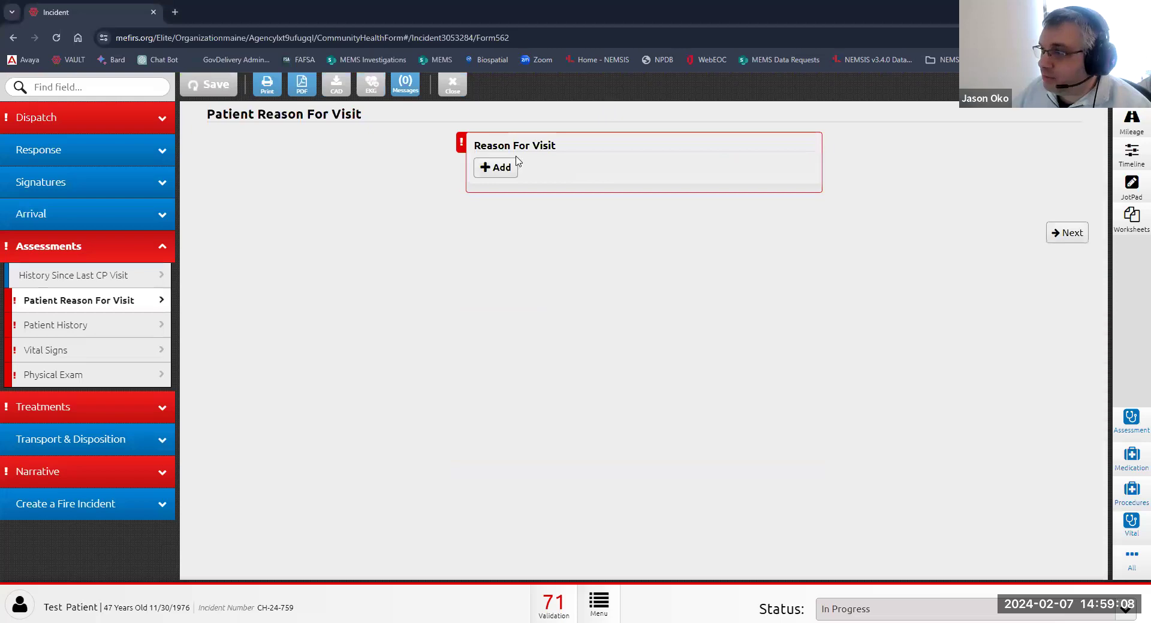
{"action": "left_click", "coordinate": [500, 167]}
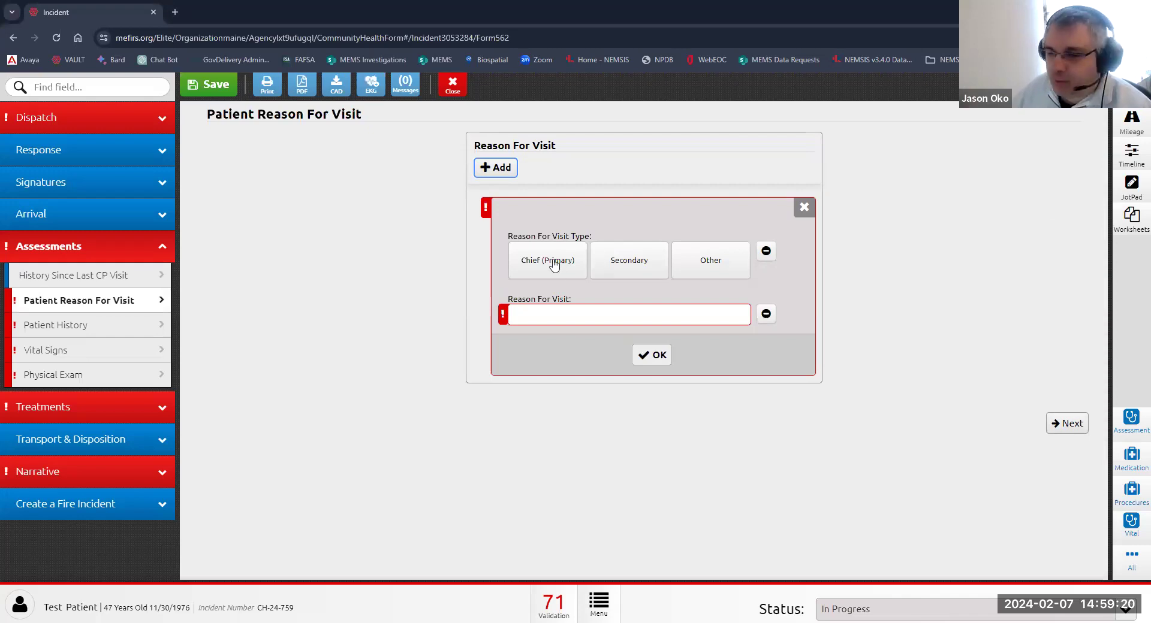
{"action": "left_click", "coordinate": [561, 277]}
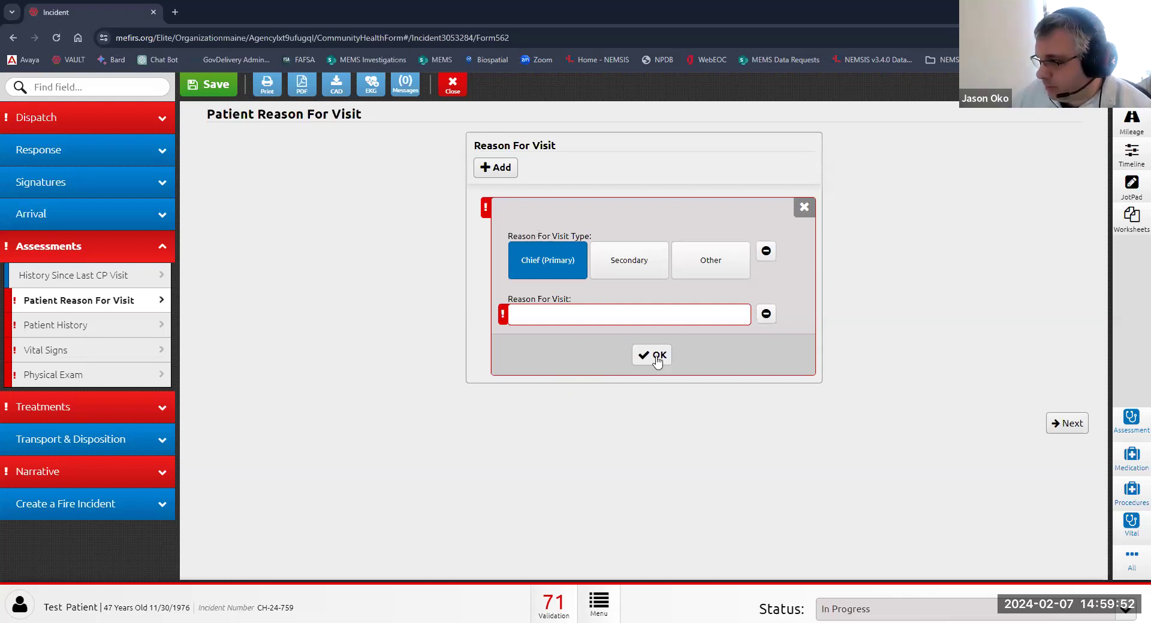
{"action": "left_click", "coordinate": [552, 310]}
{"action": "type", "text": "training"}
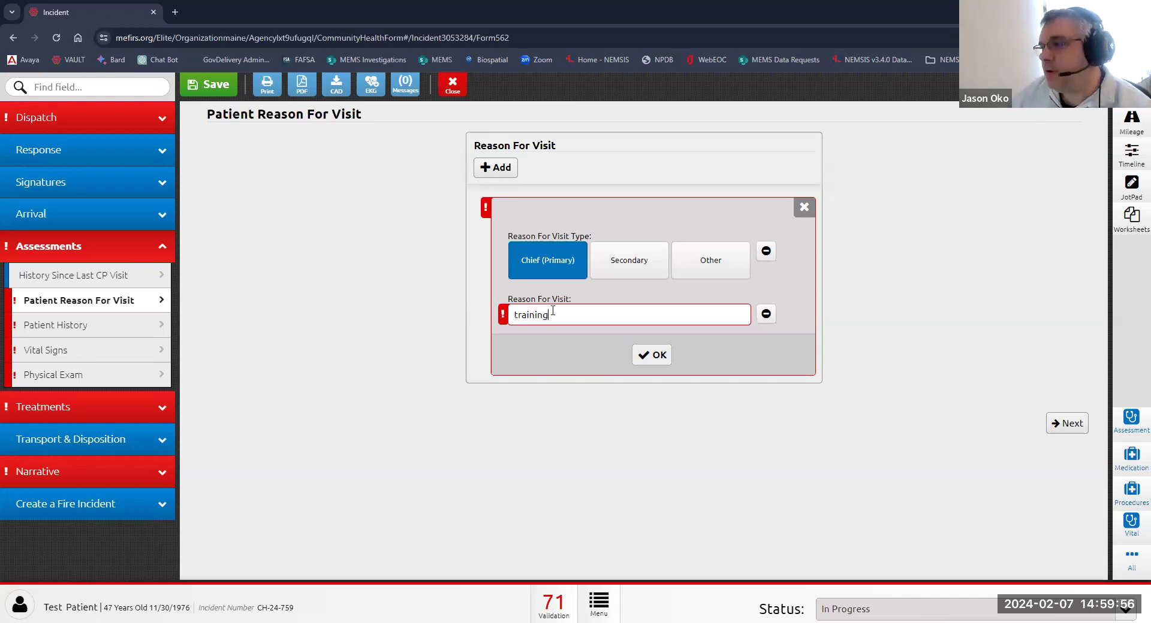
{"action": "key", "text": "Return"}
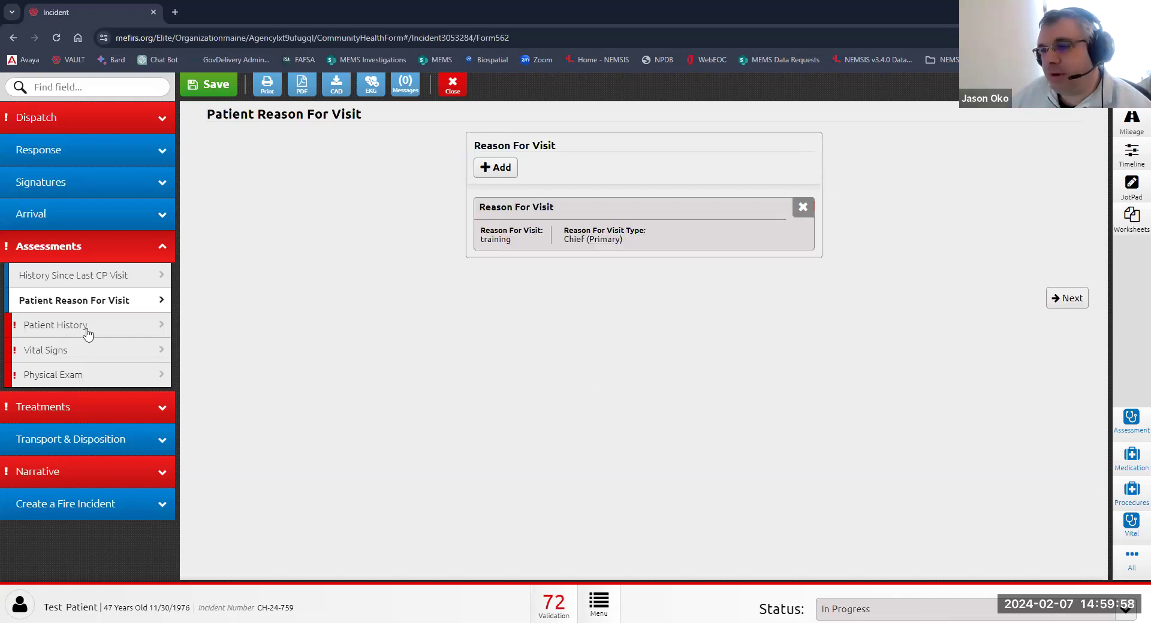
Open Patient History and look through the barriers to patient care, trying and clearing None Noted without choosing another barrier.
{"action": "left_click", "coordinate": [87, 329]}
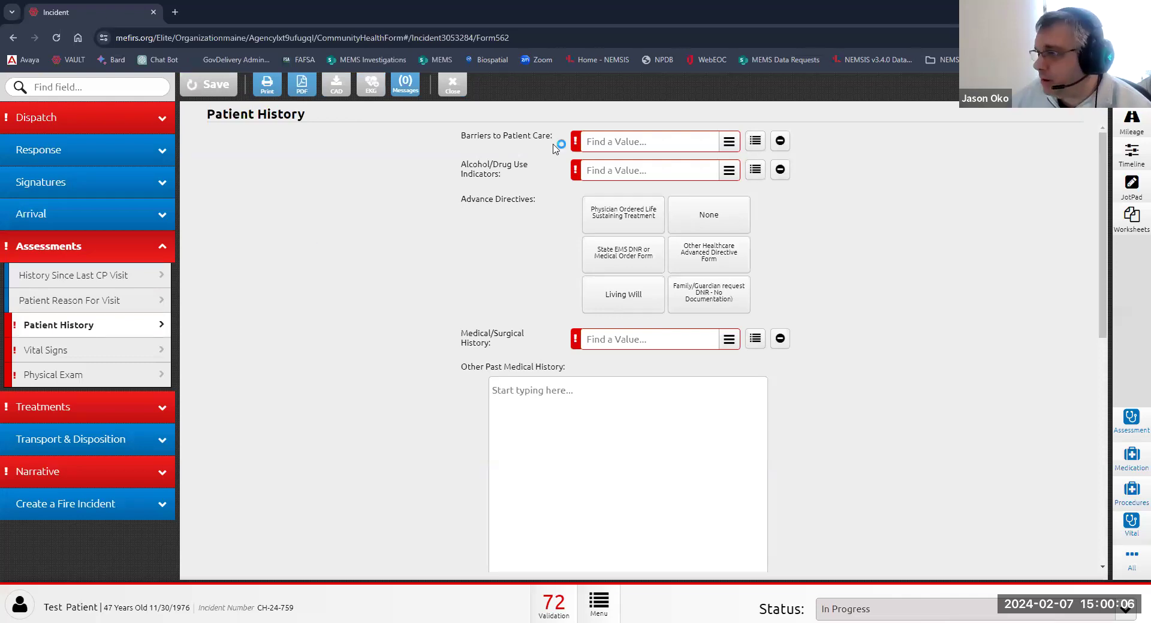
{"action": "left_click", "coordinate": [724, 144]}
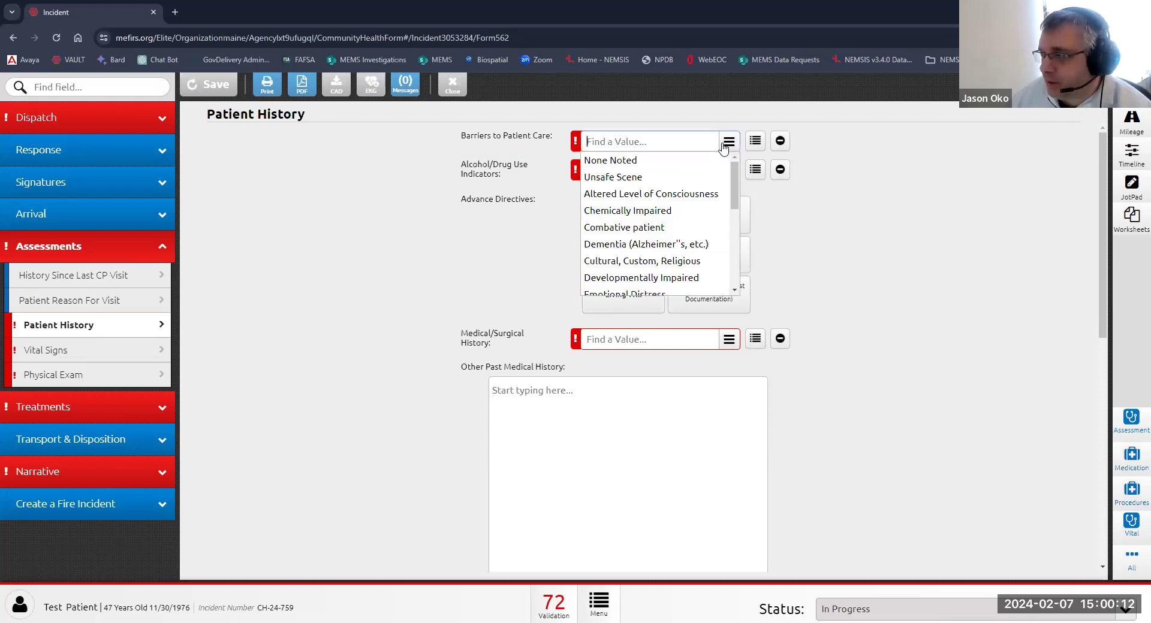
{"action": "left_click", "coordinate": [633, 166]}
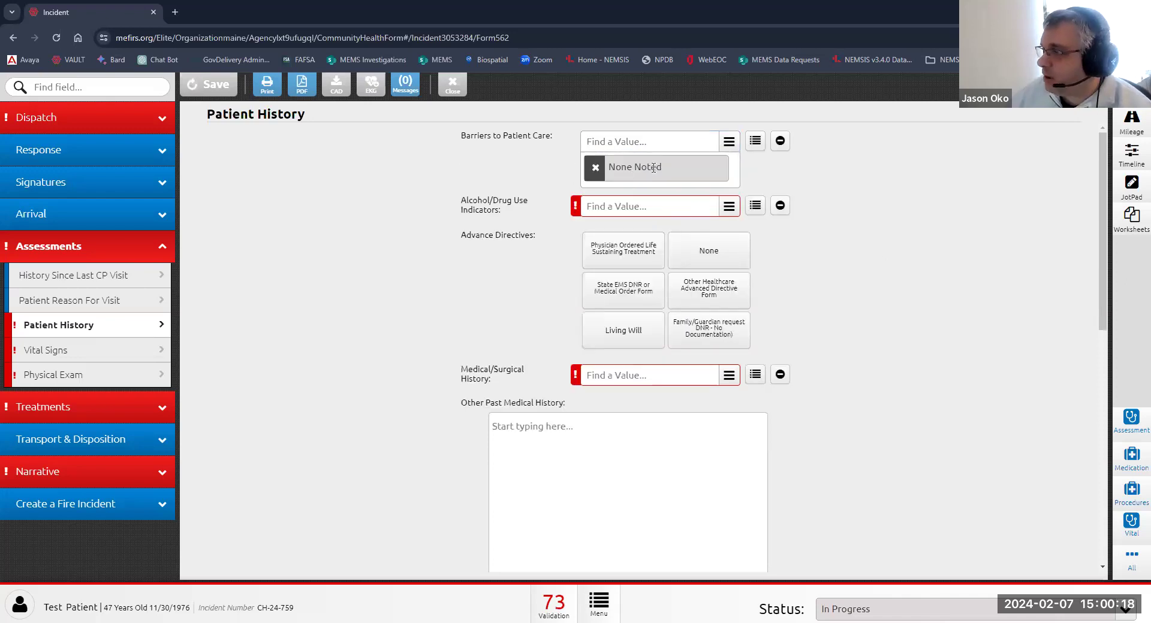
{"action": "left_click", "coordinate": [730, 142]}
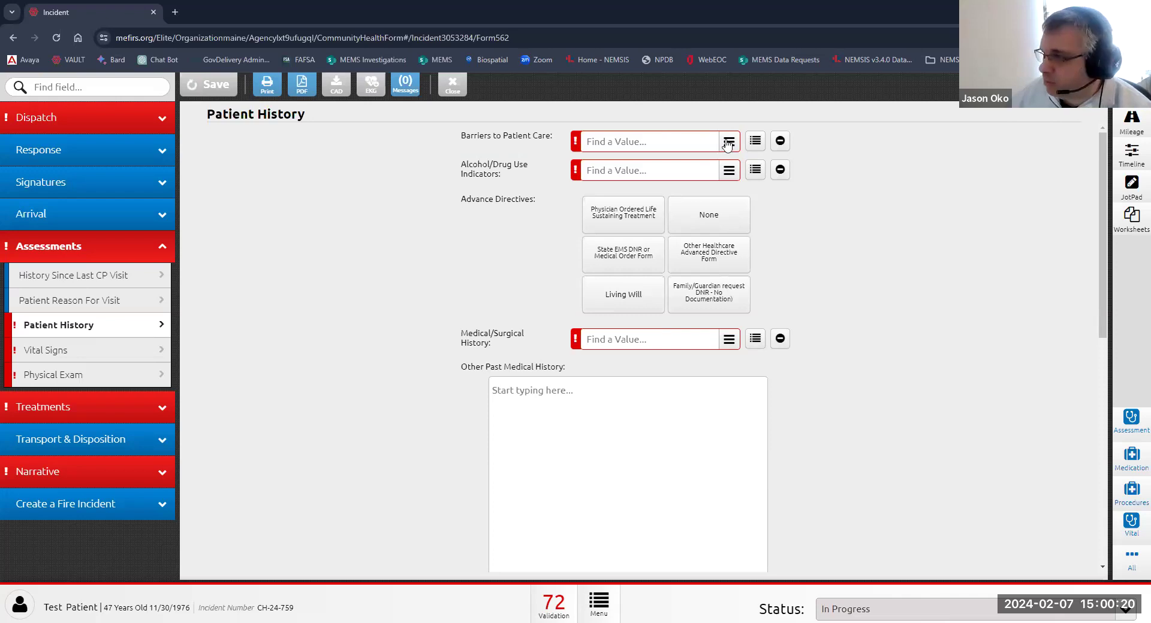
{"action": "left_click", "coordinate": [736, 146]}
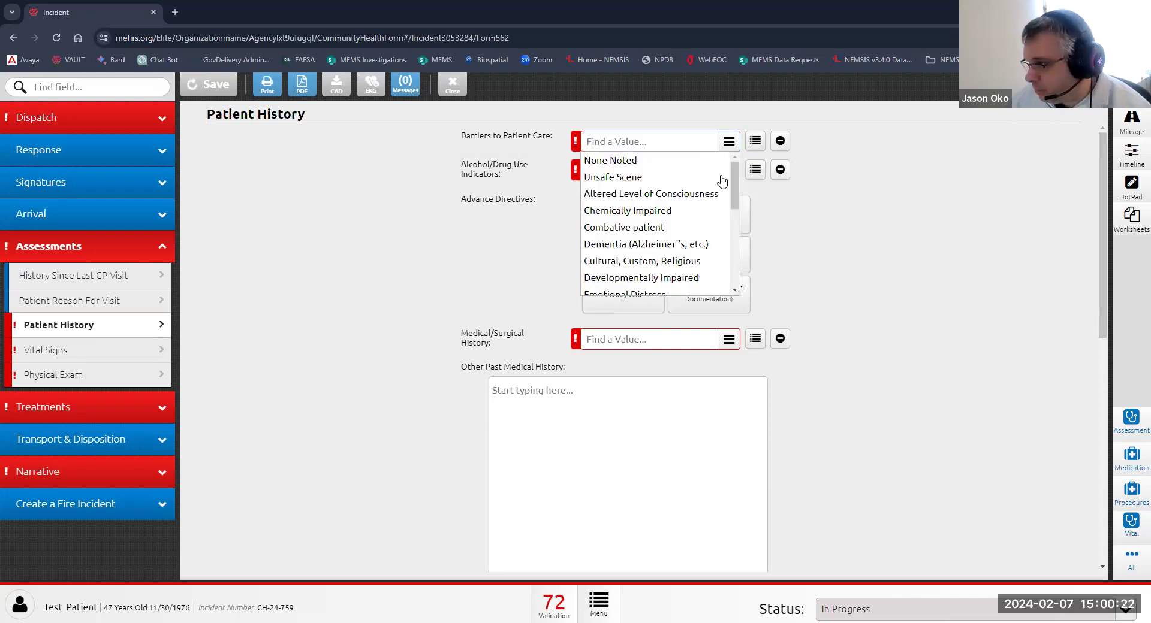
{"action": "scroll", "coordinate": [688, 241], "scroll_direction": "down", "scroll_amount": 2}
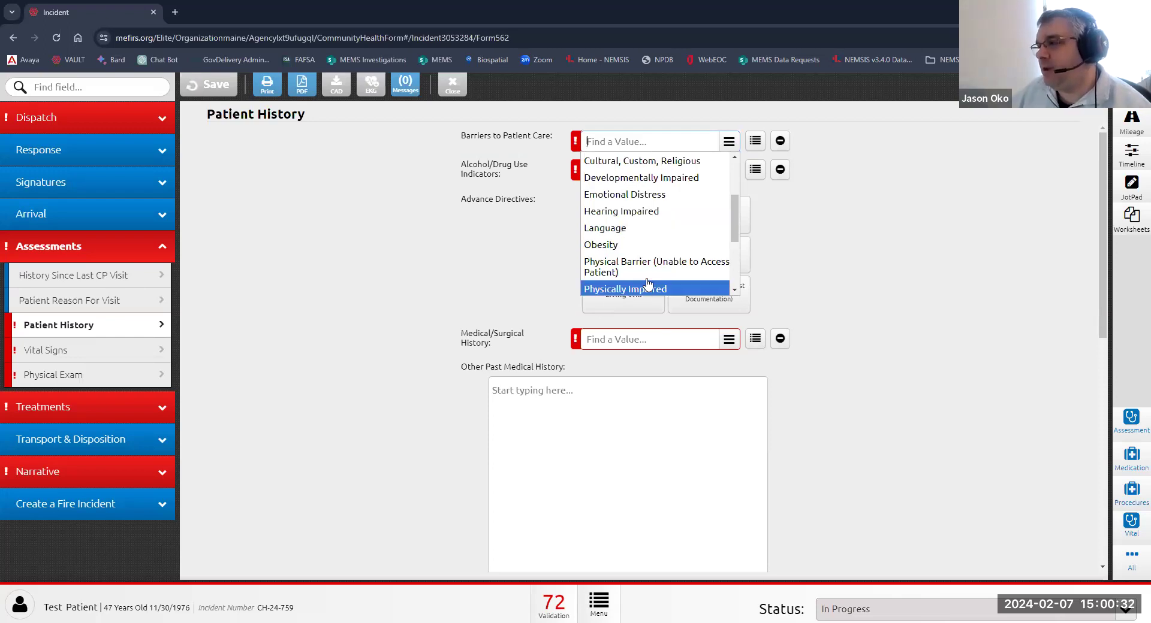
{"action": "scroll", "coordinate": [650, 258], "scroll_direction": "down", "scroll_amount": 2}
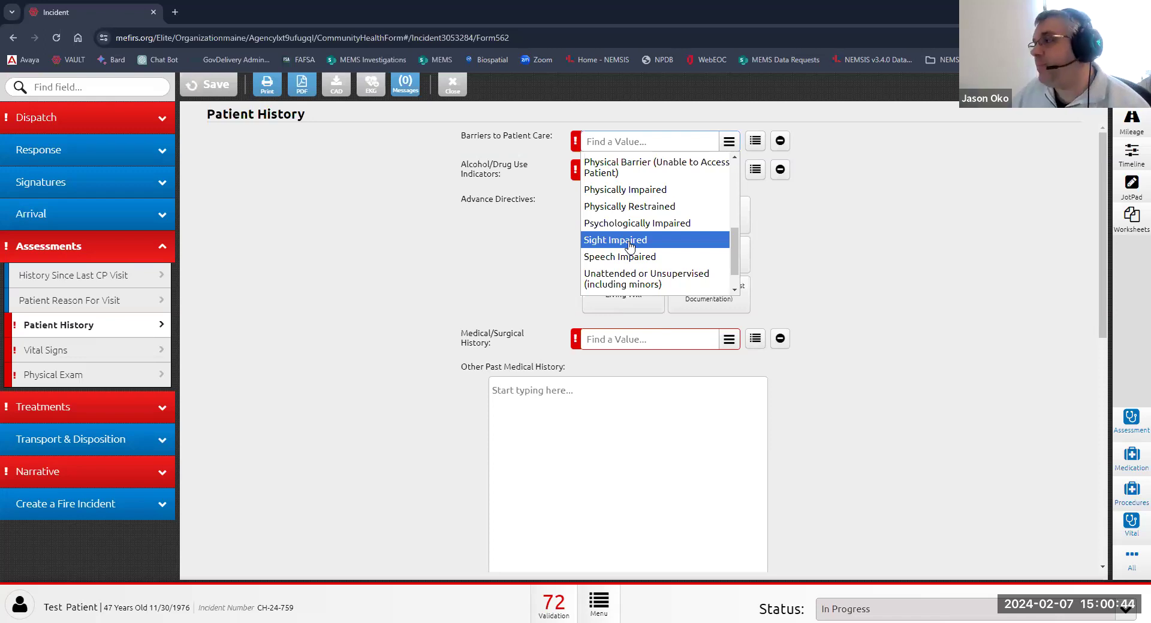
{"action": "scroll", "coordinate": [719, 276], "scroll_direction": "down", "scroll_amount": 1}
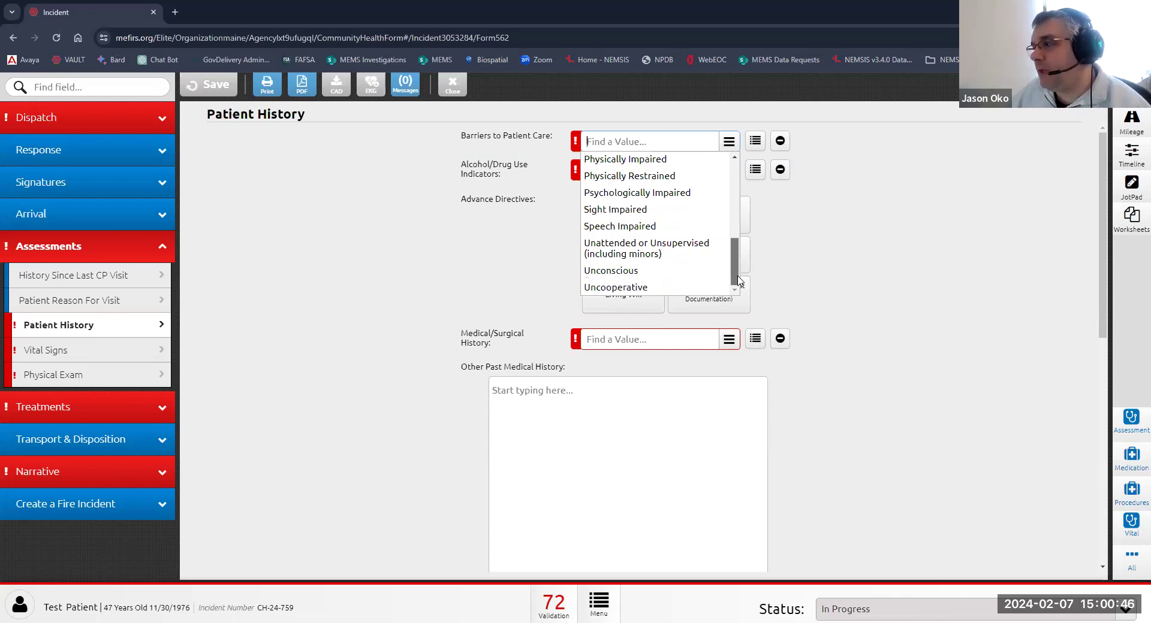
{"action": "left_click", "coordinate": [403, 272]}
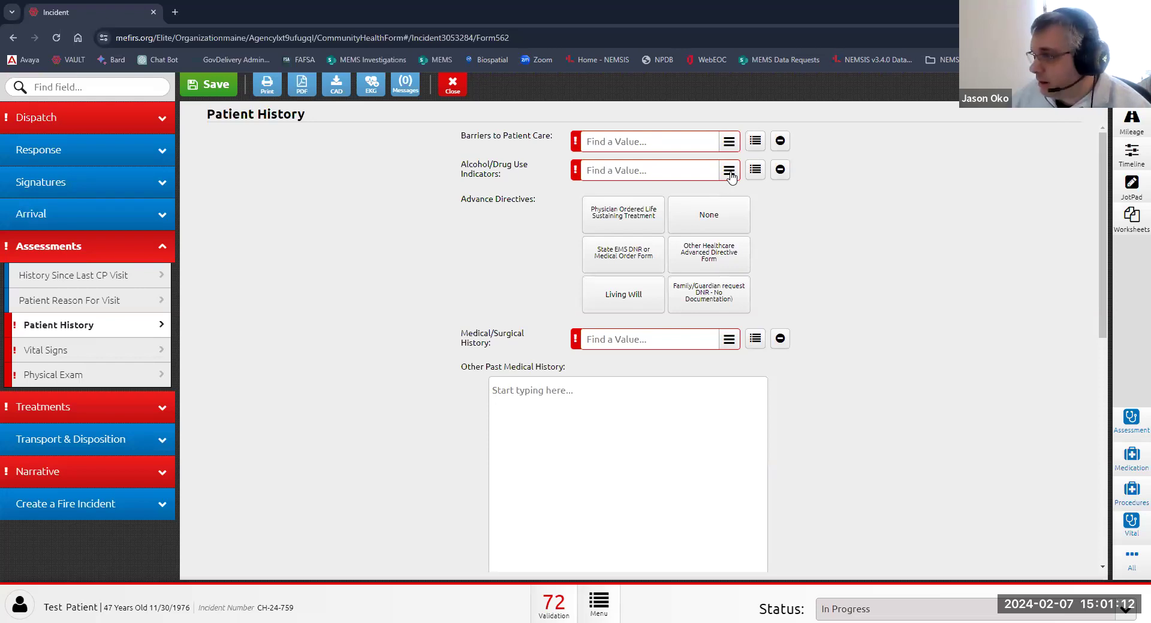
Try None Reported for the alcohol/drug use indicators and clear that answer again.
{"action": "left_click", "coordinate": [782, 172]}
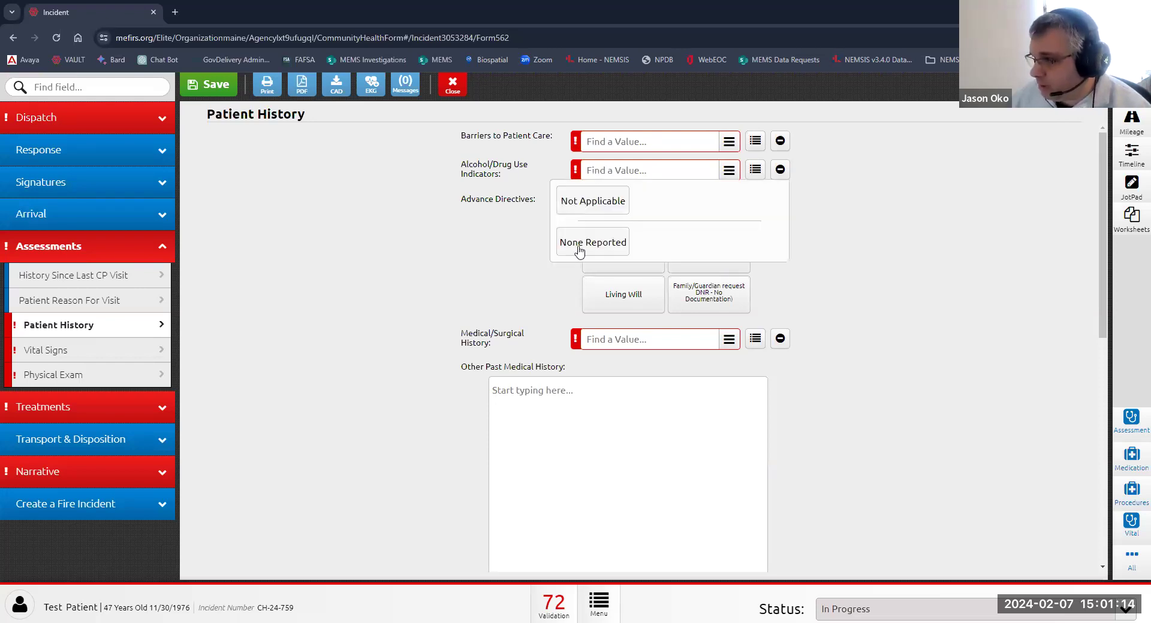
{"action": "left_click", "coordinate": [592, 242]}
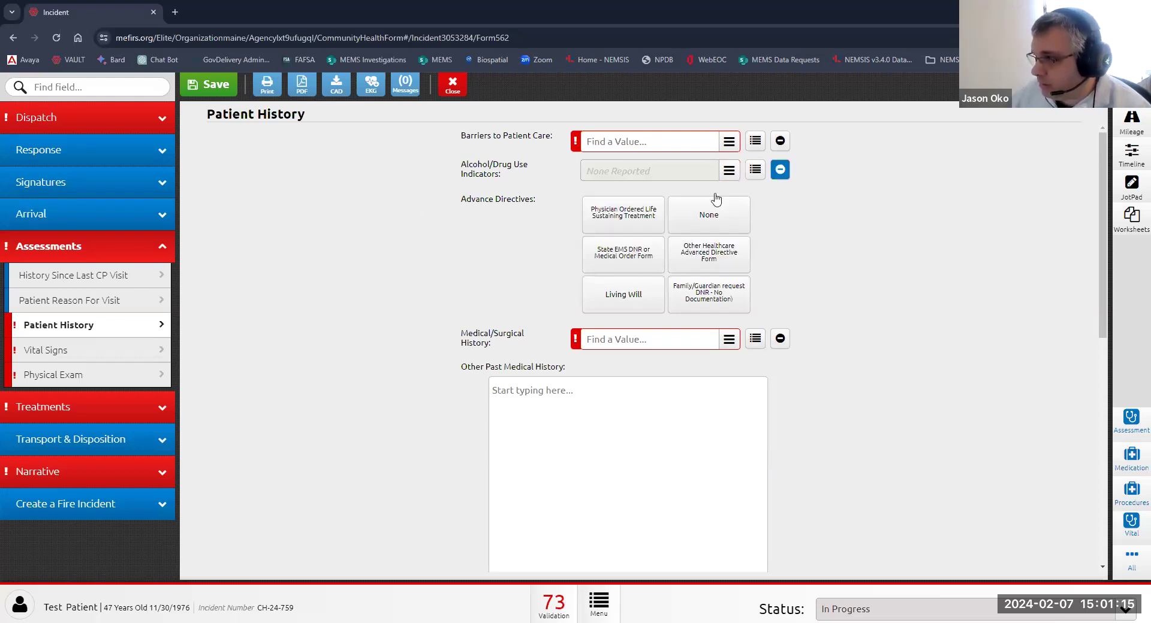
{"action": "left_click", "coordinate": [780, 174]}
{"action": "left_click", "coordinate": [597, 248]}
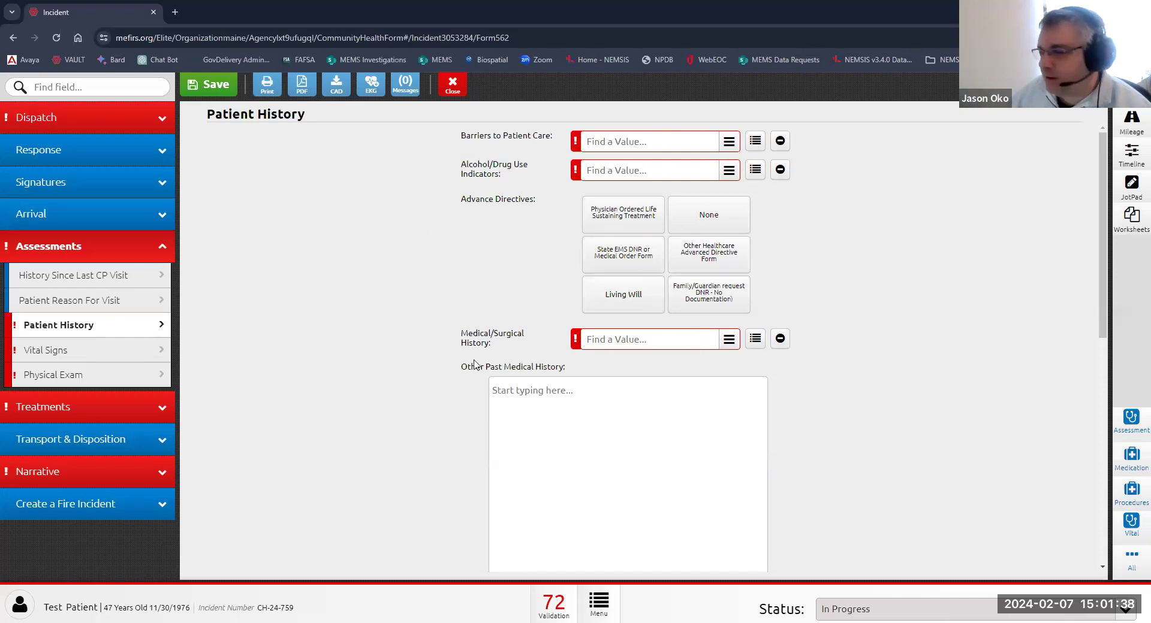
Try recording None Reported under current medications and remove that entry again.
{"action": "scroll", "coordinate": [441, 369], "scroll_direction": "down", "scroll_amount": 6}
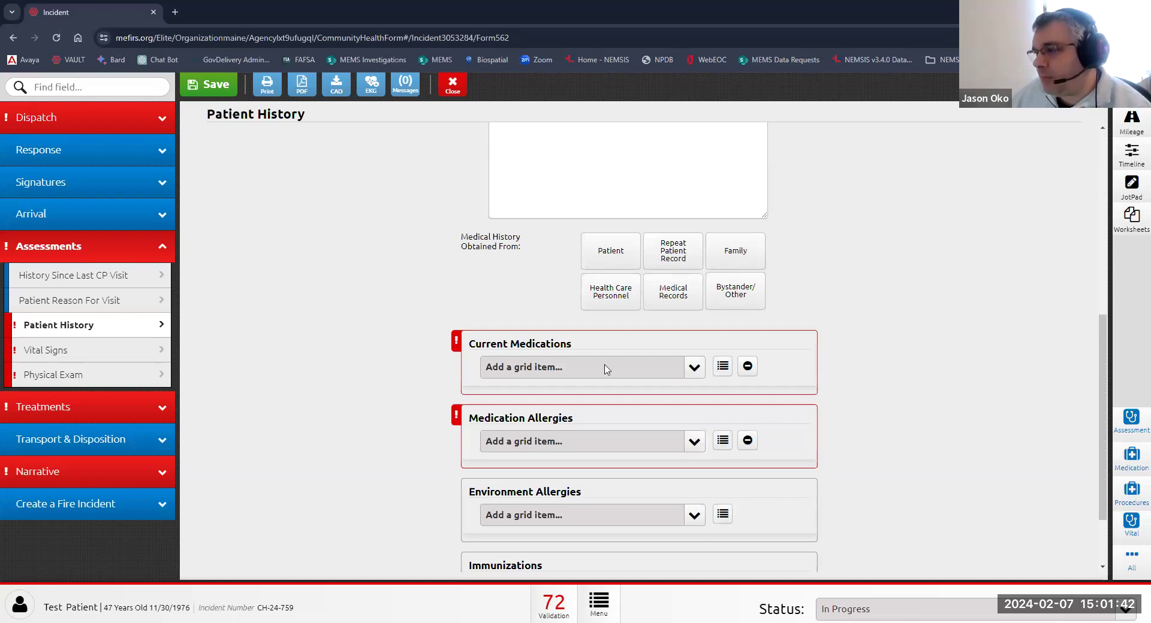
{"action": "scroll", "coordinate": [584, 438], "scroll_direction": "down", "scroll_amount": 2}
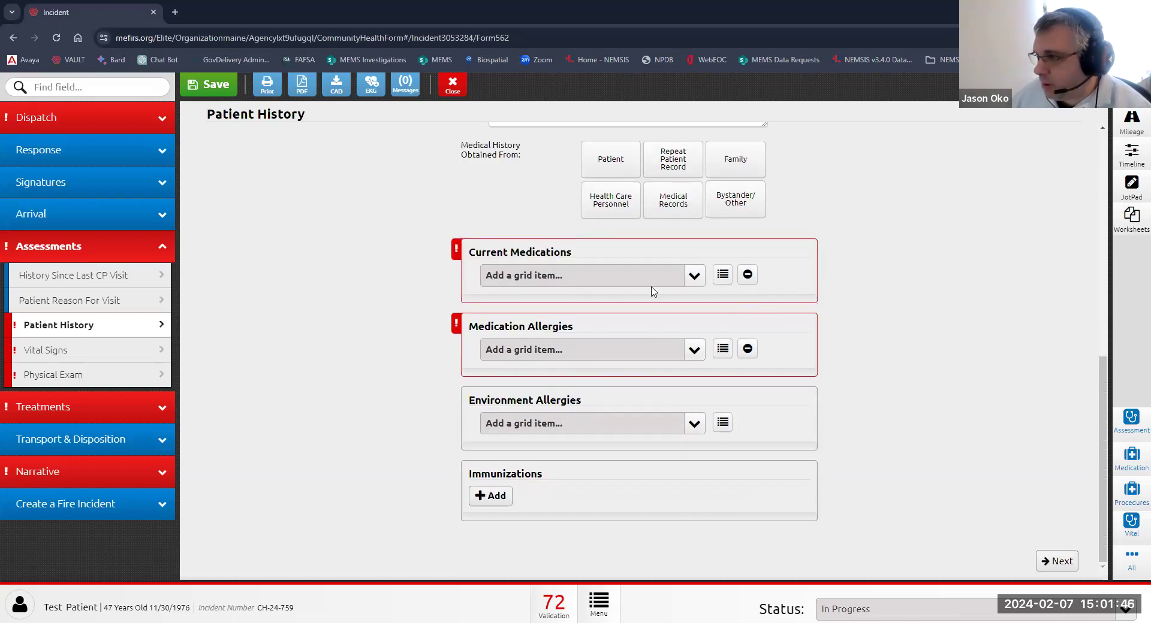
{"action": "left_click", "coordinate": [748, 276]}
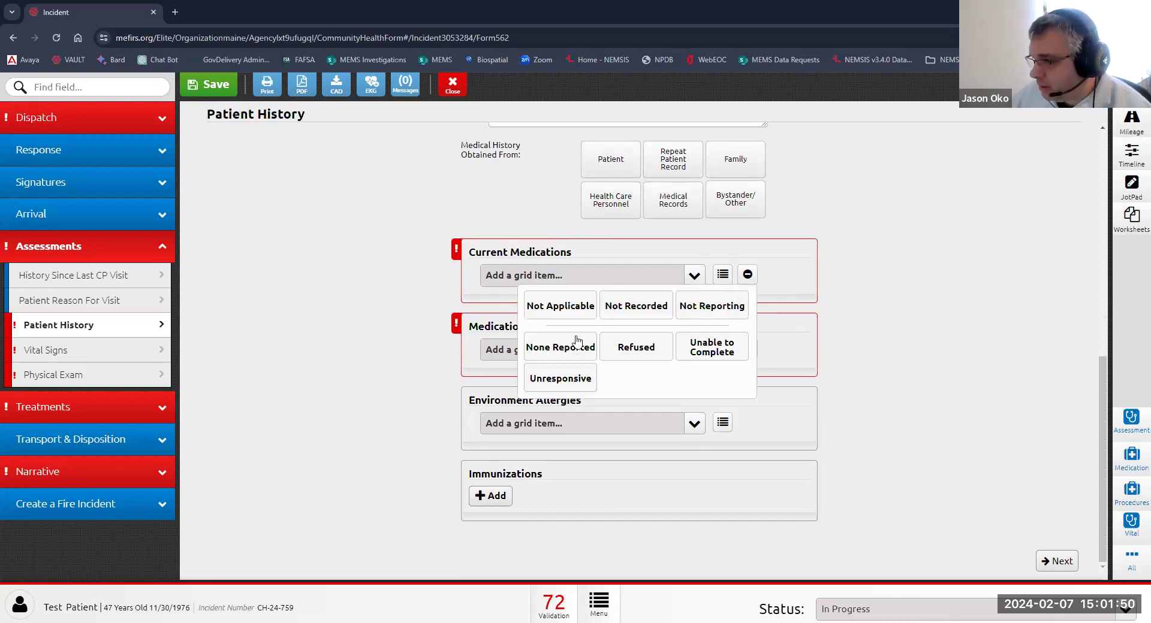
{"action": "left_click", "coordinate": [559, 350]}
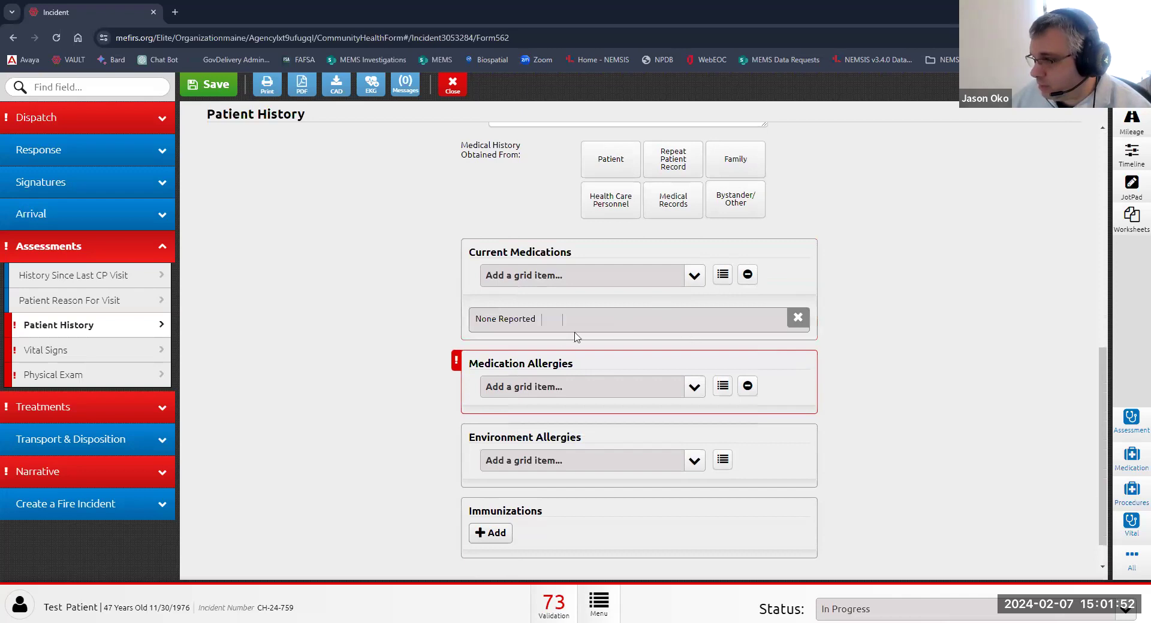
{"action": "left_click", "coordinate": [797, 319]}
{"action": "left_click", "coordinate": [584, 171]}
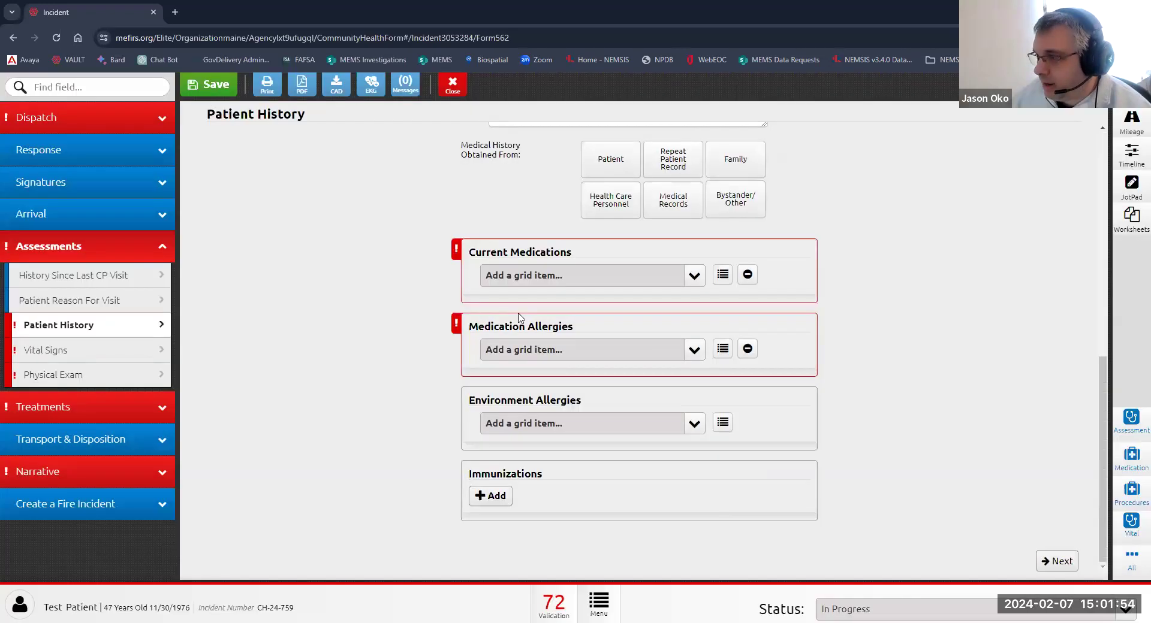
Record No Known Drug Allergy under Medication Allergies.
{"action": "left_click", "coordinate": [747, 350]}
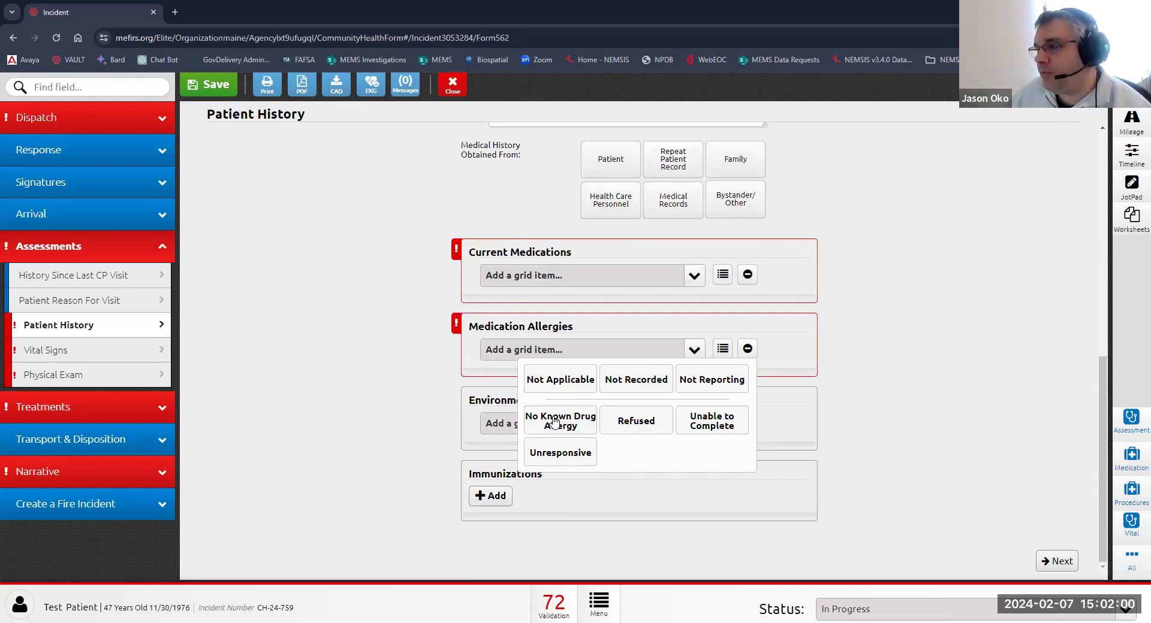
{"action": "left_click", "coordinate": [556, 422]}
{"action": "left_click", "coordinate": [751, 284]}
Add Eliquis to the patient's current medications, leaving its dose, frequency, route and date details blank.
{"action": "left_click", "coordinate": [504, 277]}
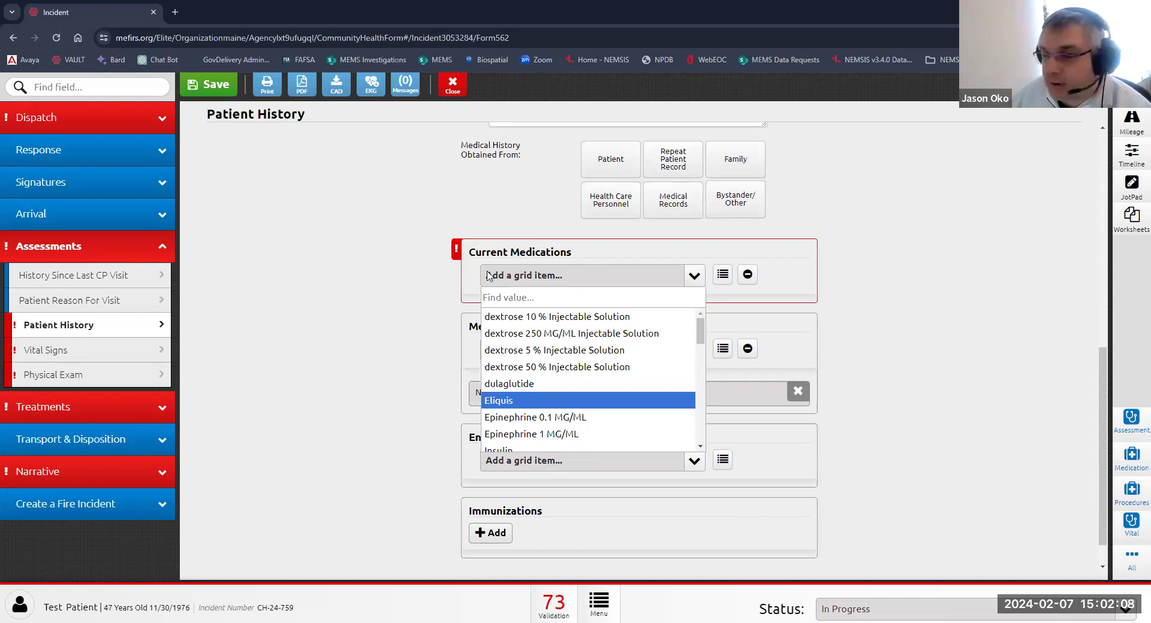
{"action": "left_click", "coordinate": [564, 325]}
{"action": "scroll", "coordinate": [393, 381], "scroll_direction": "down", "scroll_amount": 1}
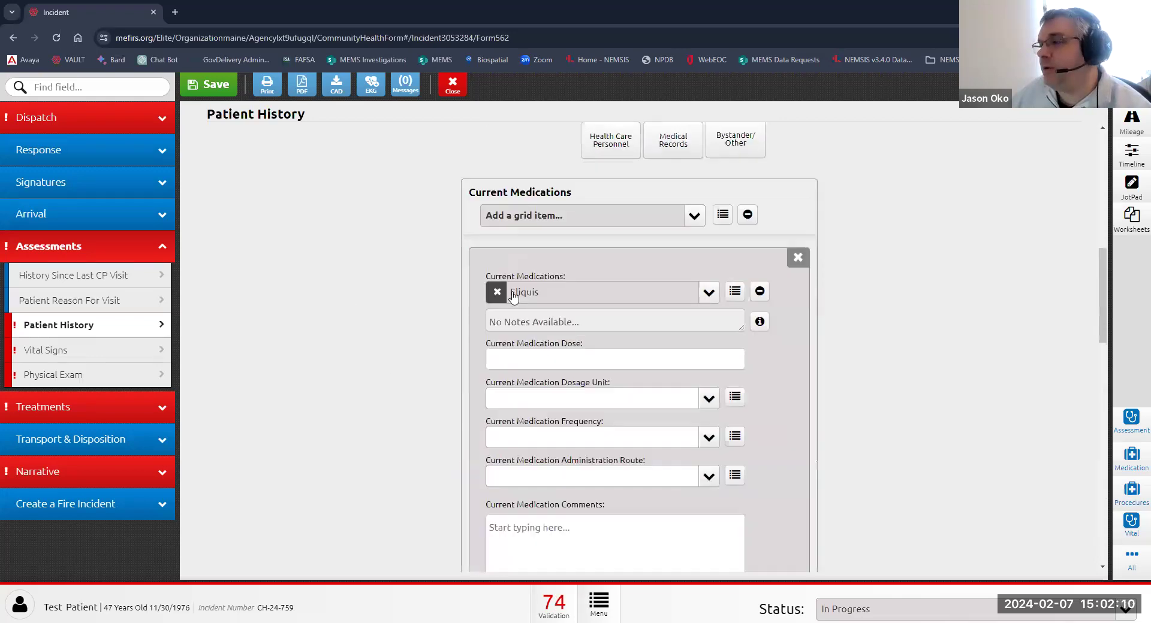
{"action": "scroll", "coordinate": [542, 210], "scroll_direction": "down", "scroll_amount": 2}
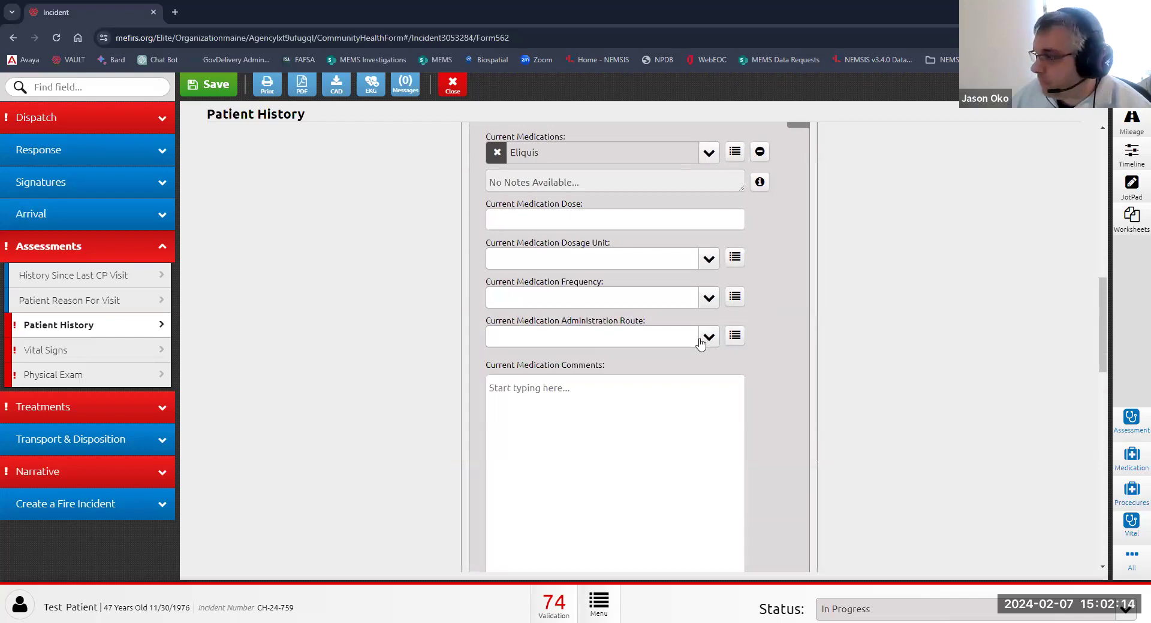
{"action": "scroll", "coordinate": [708, 396], "scroll_direction": "down", "scroll_amount": 4}
{"action": "scroll", "coordinate": [708, 397], "scroll_direction": "down", "scroll_amount": 4}
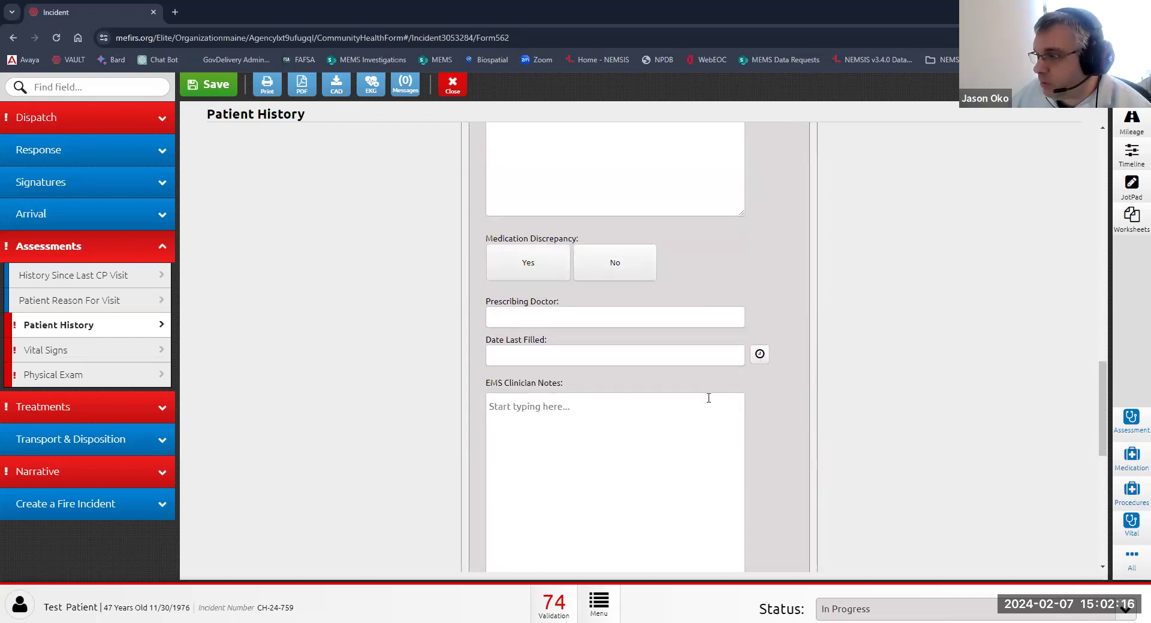
{"action": "scroll", "coordinate": [708, 398], "scroll_direction": "down", "scroll_amount": 2}
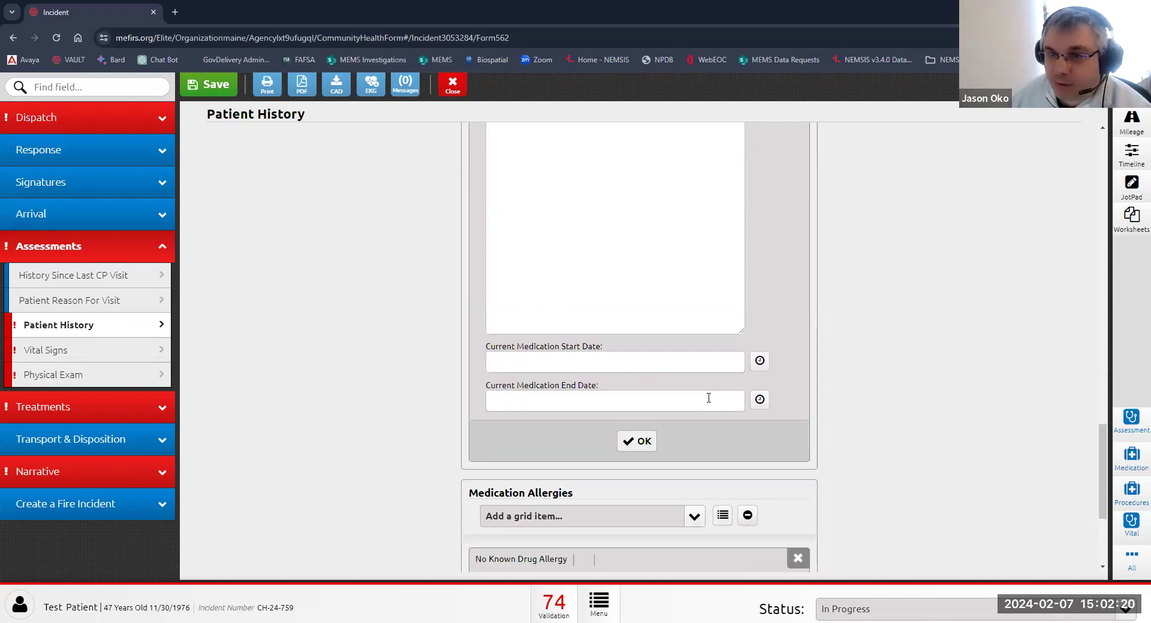
{"action": "left_click", "coordinate": [632, 441]}
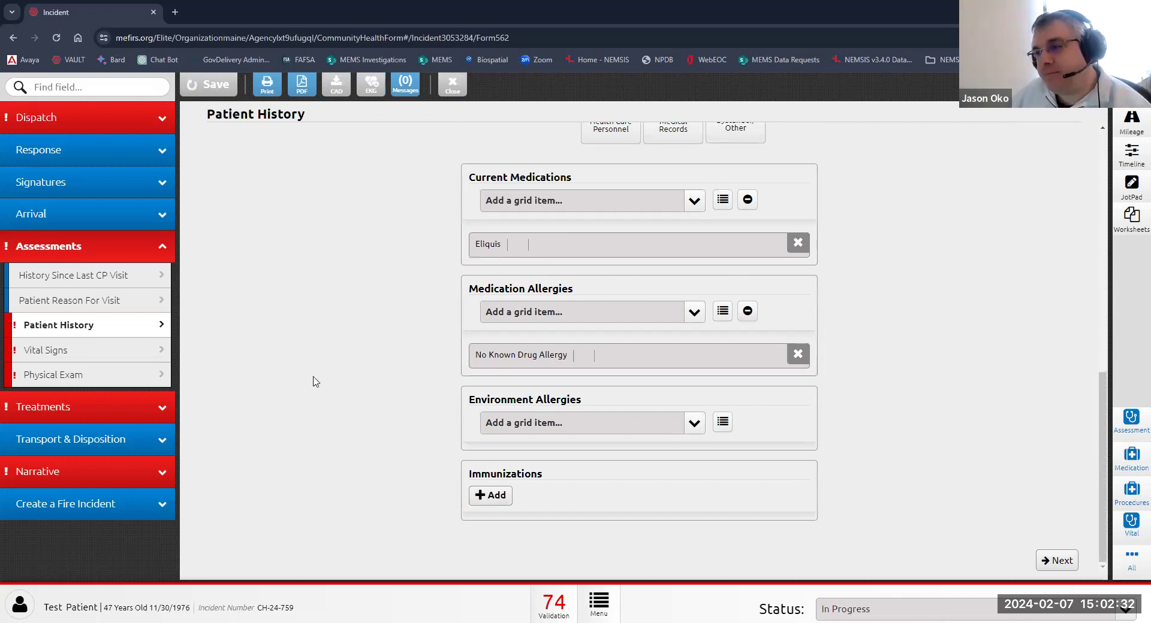
Mark the Medical/Surgical History as None Reported.
{"action": "scroll", "coordinate": [450, 348], "scroll_direction": "up", "scroll_amount": 7}
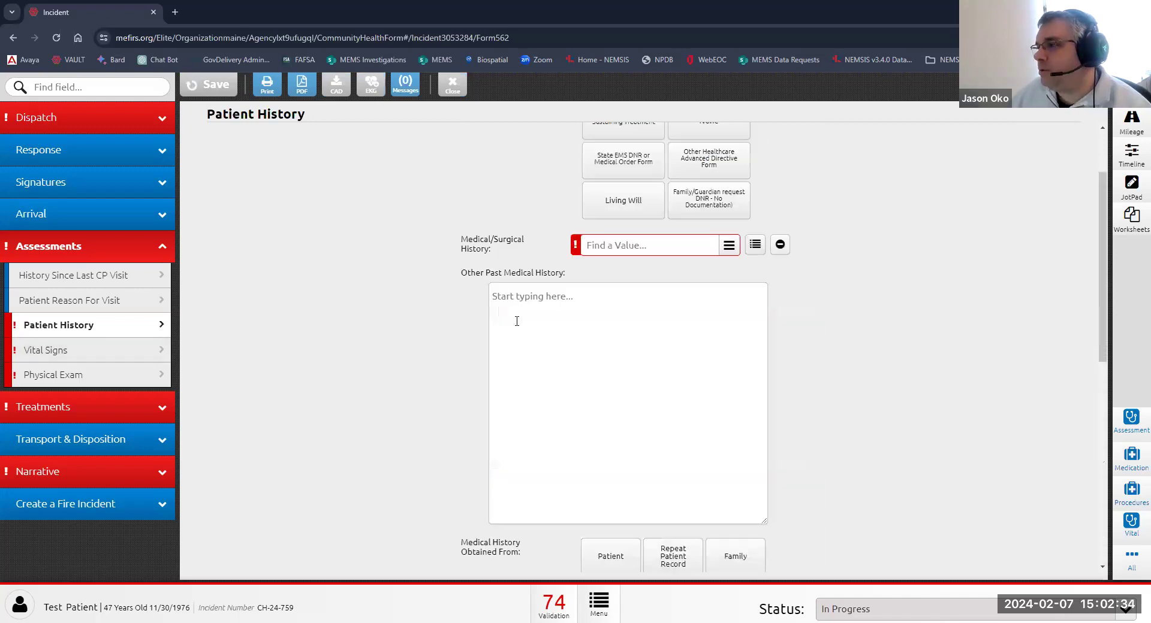
{"action": "scroll", "coordinate": [779, 273], "scroll_direction": "up", "scroll_amount": 1}
{"action": "left_click", "coordinate": [782, 273]}
{"action": "left_click", "coordinate": [586, 304]}
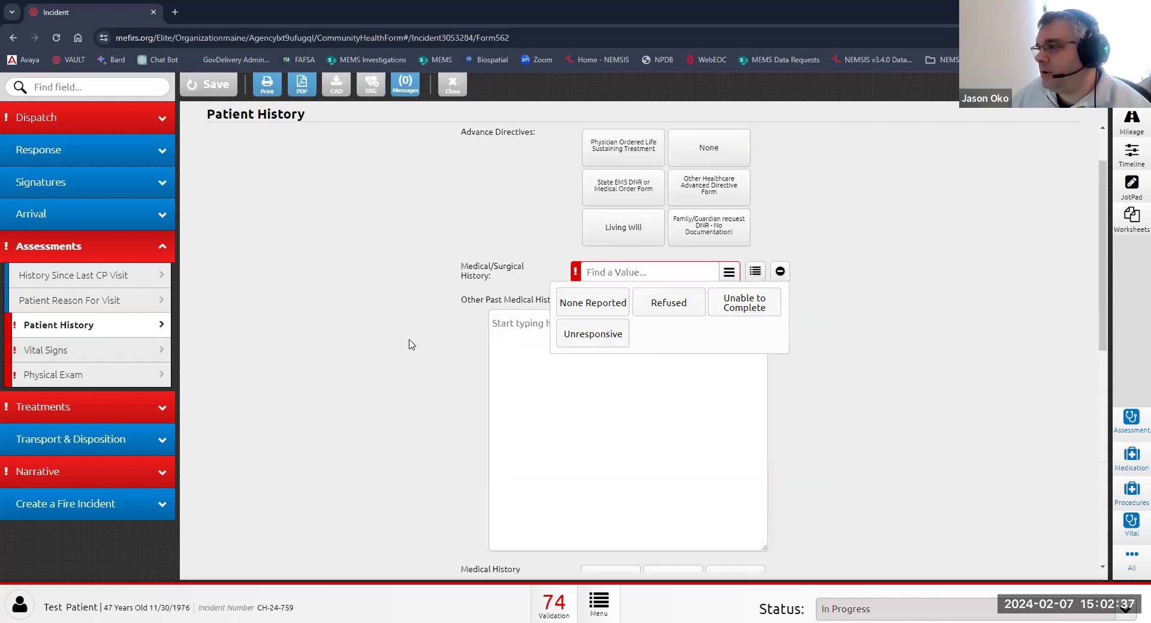
Mark Alcohol/Drug Use Indicators as None Reported and Barriers to Patient Care as Not Applicable.
{"action": "scroll", "coordinate": [763, 169], "scroll_direction": "up", "scroll_amount": 1}
{"action": "left_click", "coordinate": [779, 170]}
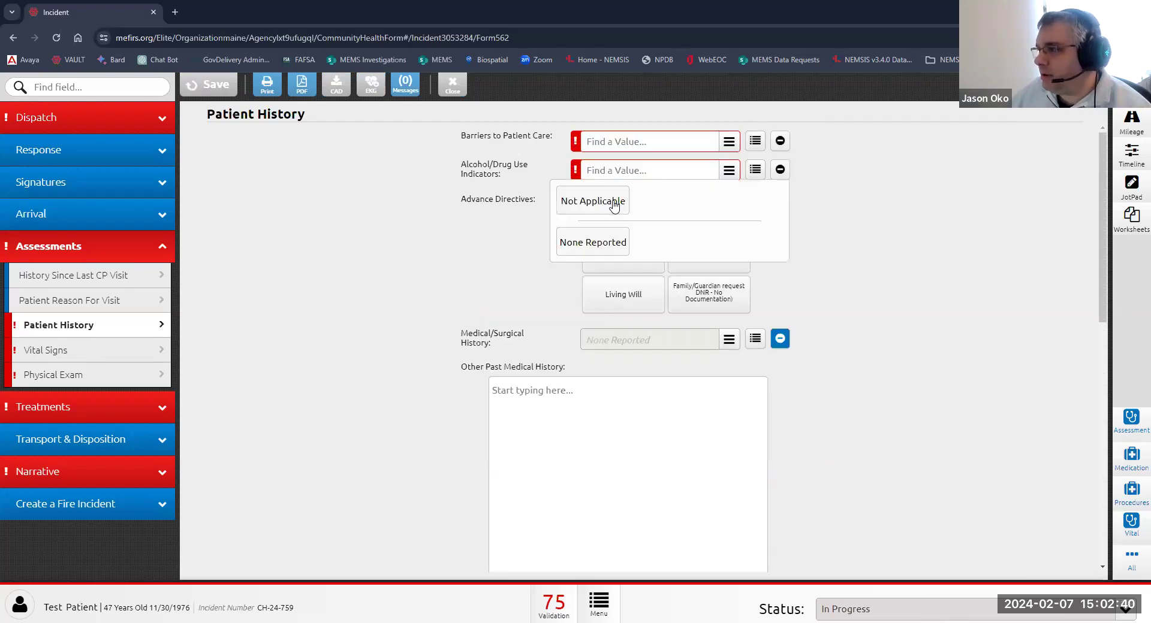
{"action": "left_click", "coordinate": [596, 246]}
{"action": "left_click", "coordinate": [779, 142]}
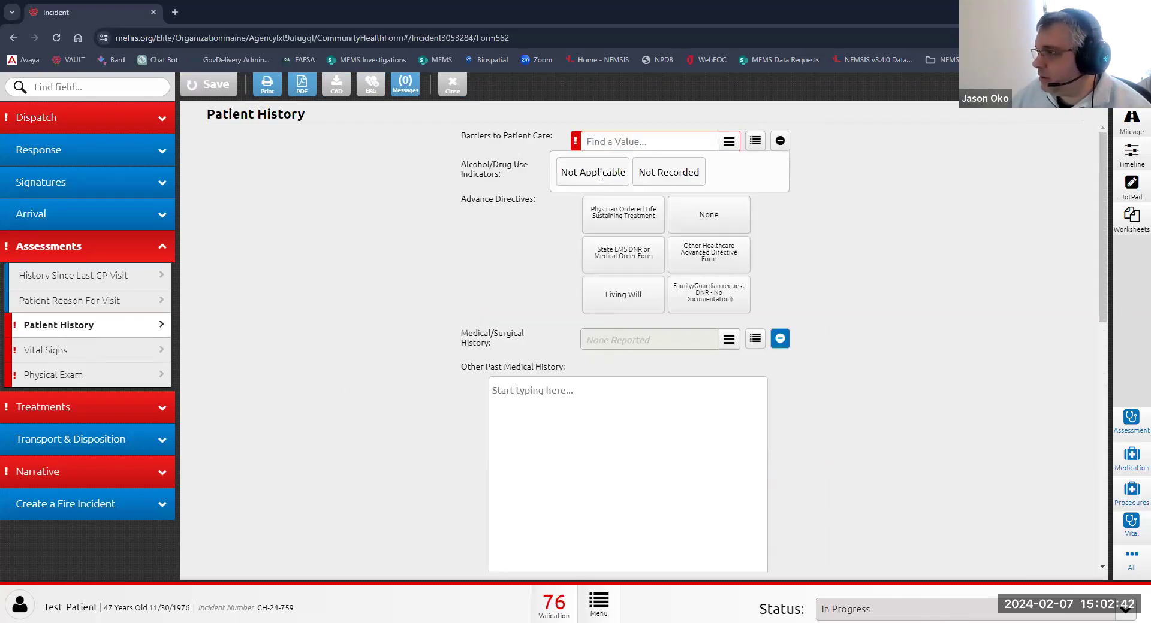
{"action": "left_click", "coordinate": [618, 174]}
Add a vital signs entry with a systolic blood pressure of 120 and P as the diastolic value.
{"action": "left_click", "coordinate": [81, 350]}
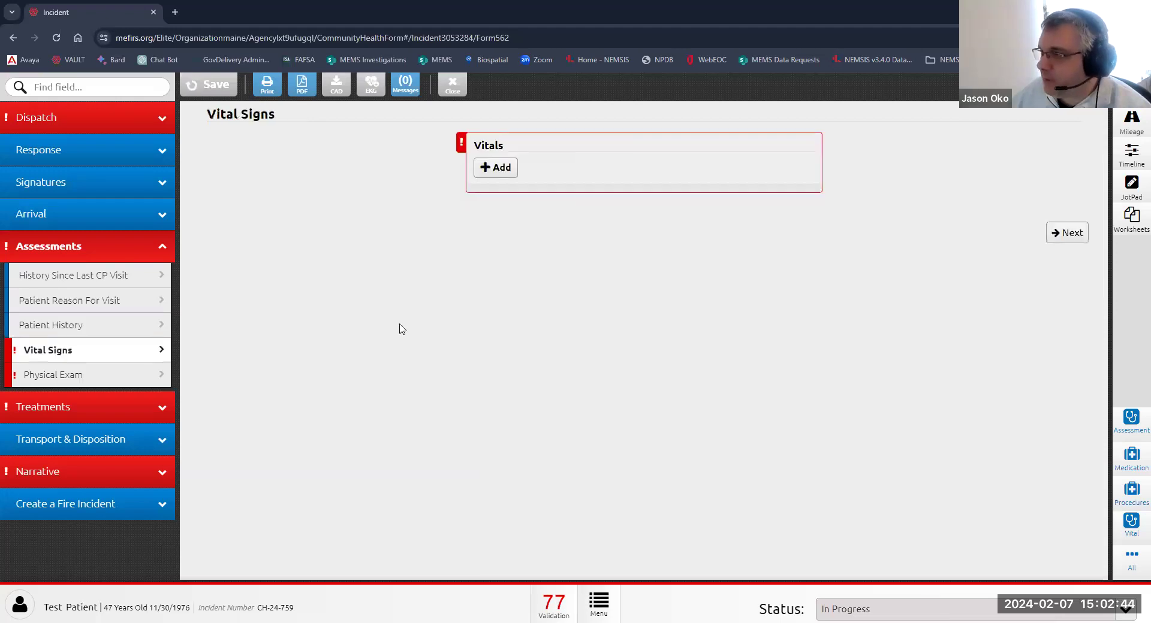
{"action": "left_click", "coordinate": [493, 169]}
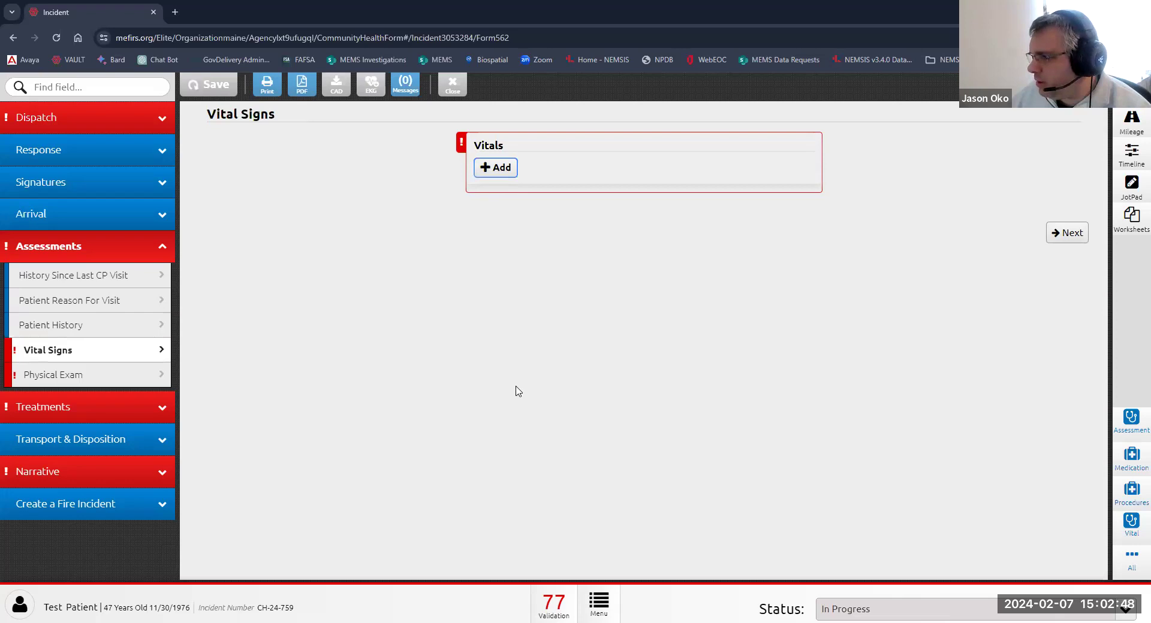
{"action": "scroll", "coordinate": [569, 351], "scroll_direction": "down", "scroll_amount": 1}
{"action": "scroll", "coordinate": [569, 351], "scroll_direction": "down", "scroll_amount": 8}
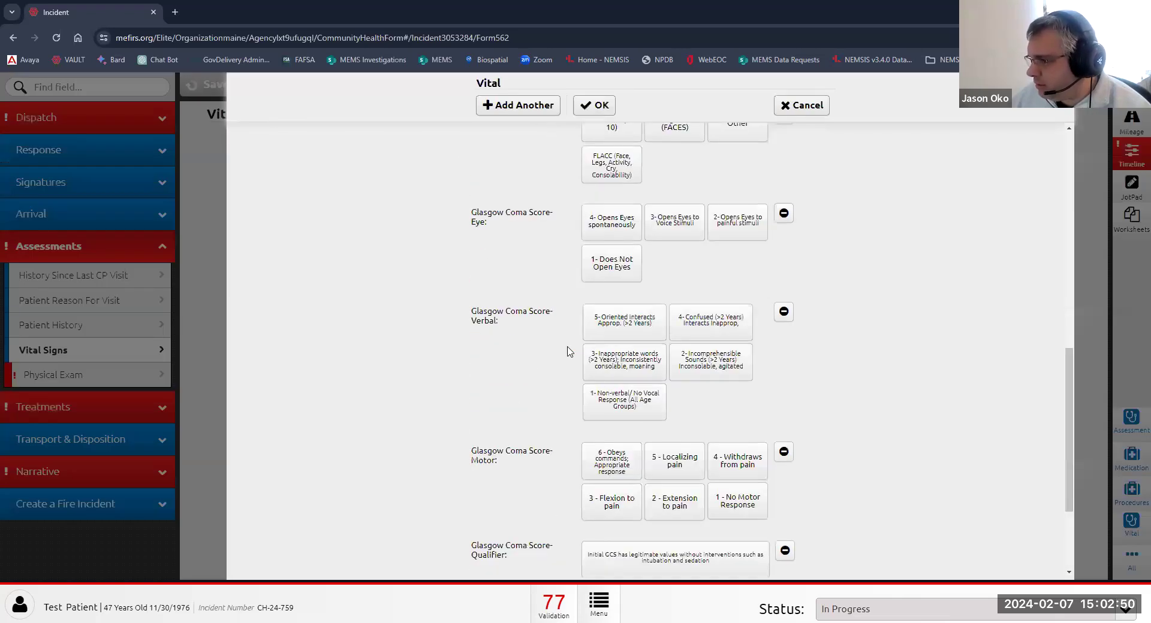
{"action": "scroll", "coordinate": [569, 351], "scroll_direction": "up", "scroll_amount": 5}
{"action": "scroll", "coordinate": [569, 352], "scroll_direction": "up", "scroll_amount": 5}
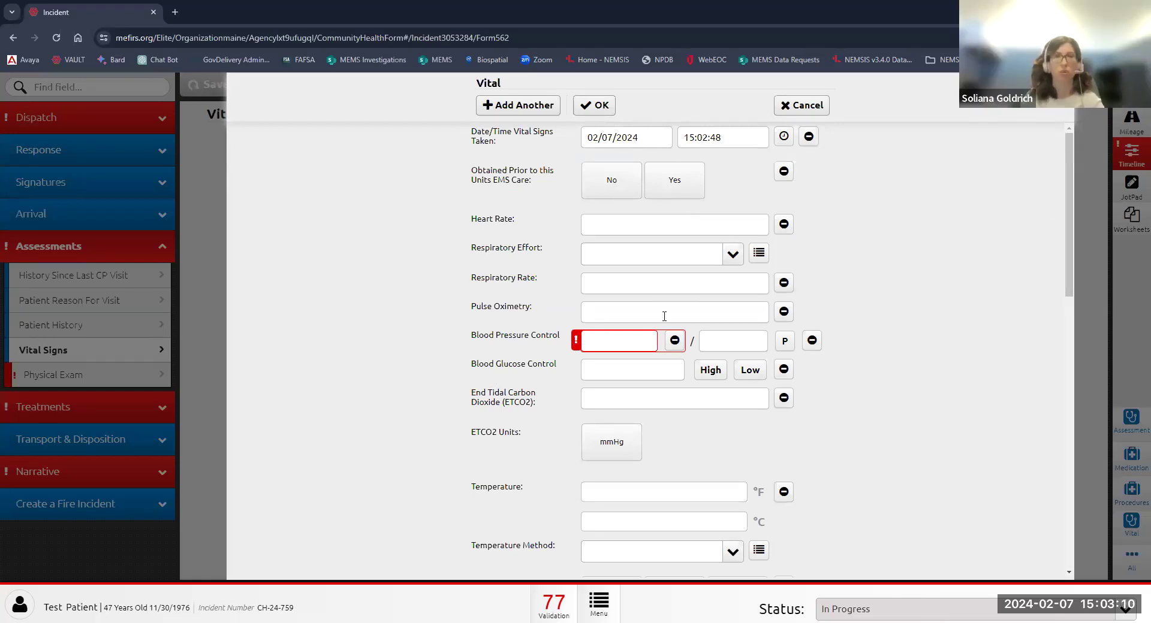
{"action": "left_click", "coordinate": [629, 339]}
{"action": "type", "text": "120"}
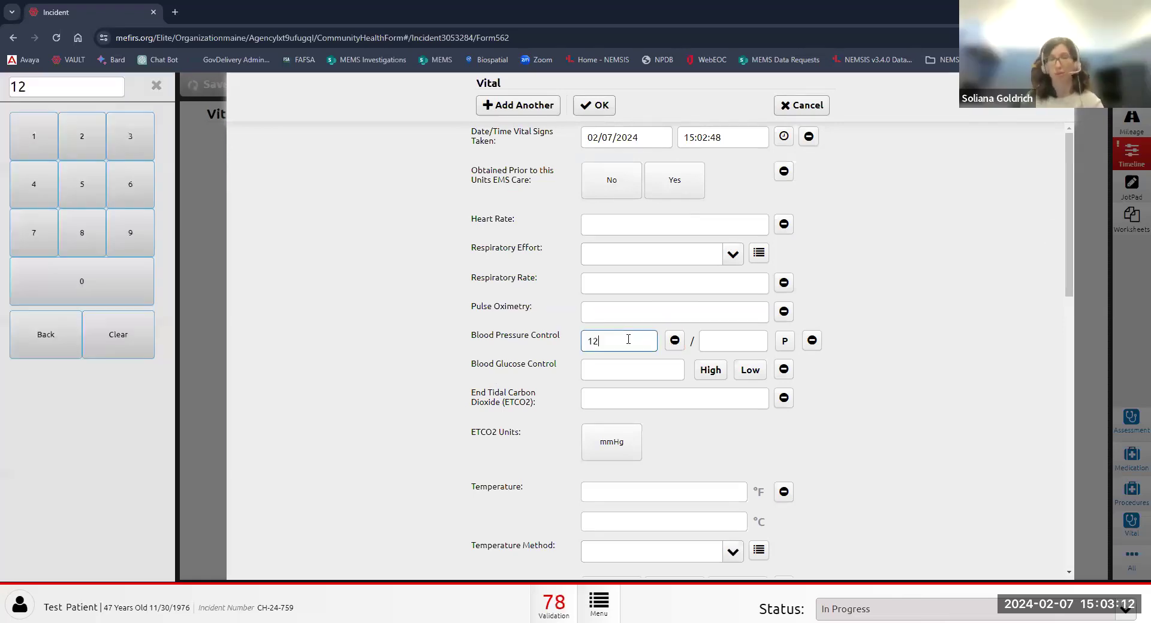
{"action": "key", "text": "Tab"}
{"action": "left_click", "coordinate": [784, 342]}
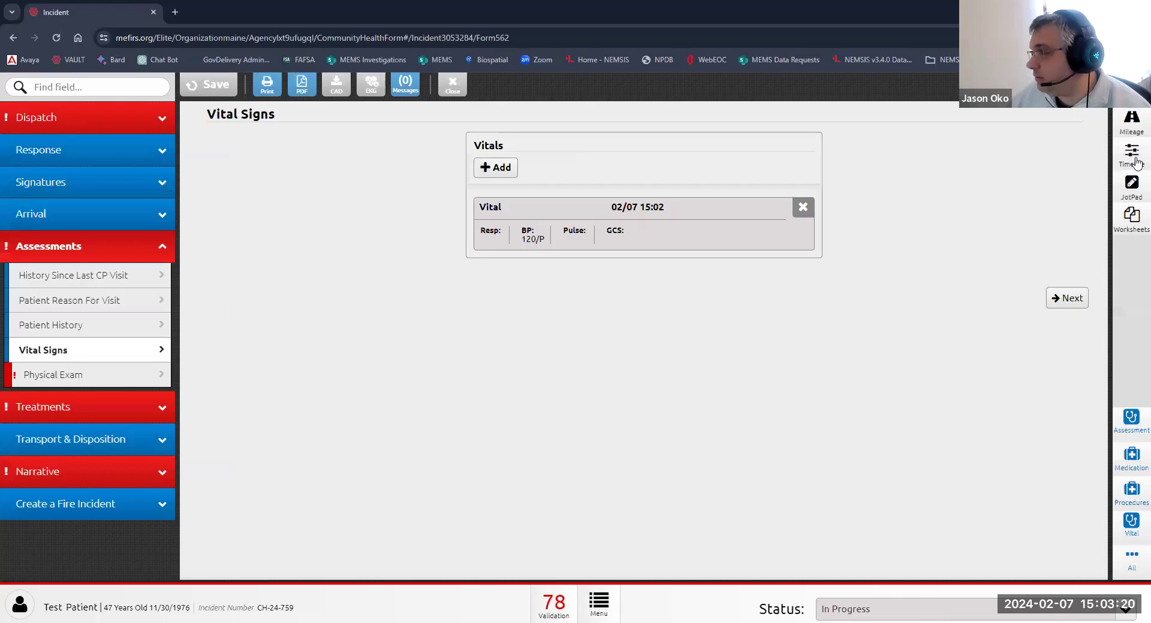
Review the incident timeline and the Patient Encounter timeline, including the data types available for its view filter.
{"action": "left_click", "coordinate": [1132, 158]}
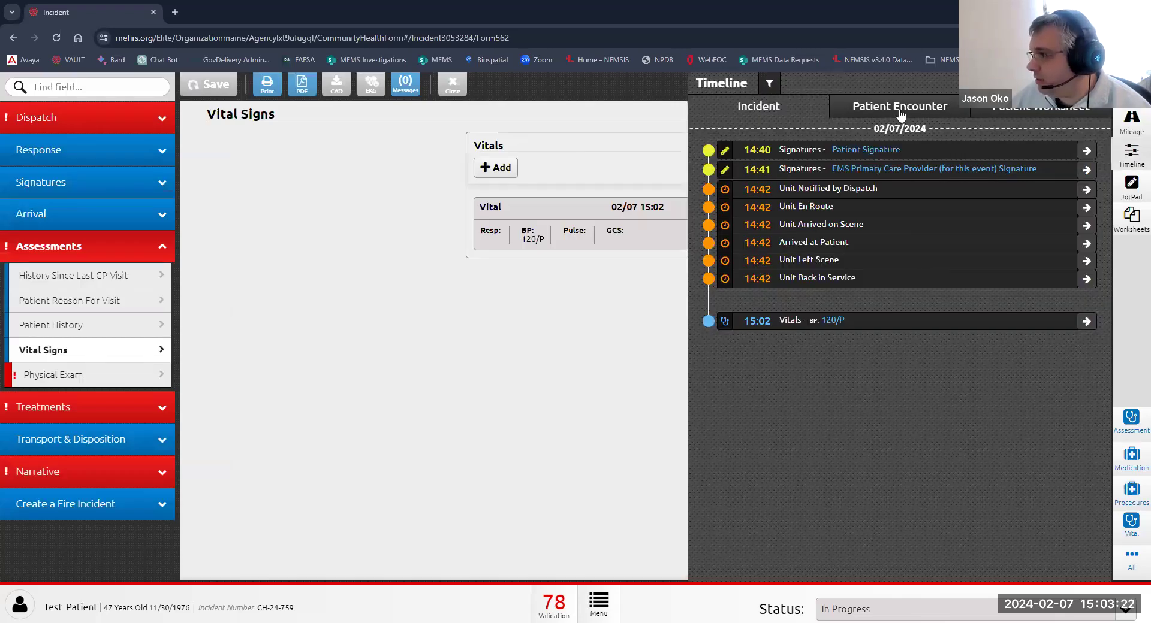
{"action": "left_click", "coordinate": [899, 108]}
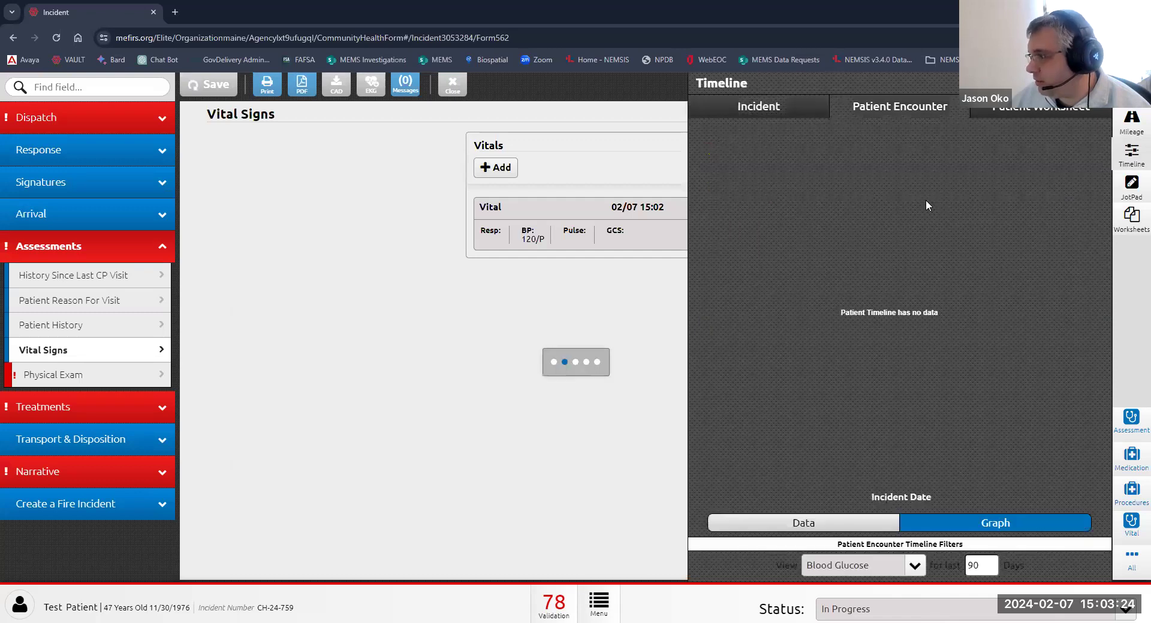
{"action": "left_click", "coordinate": [915, 572]}
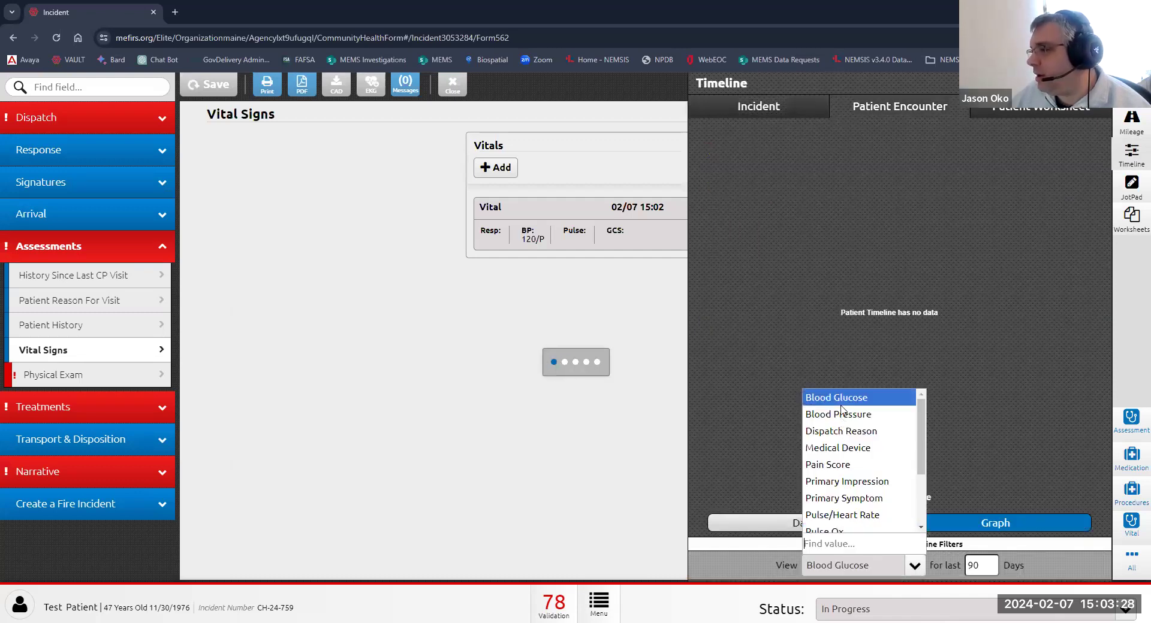
{"action": "left_click", "coordinate": [841, 405]}
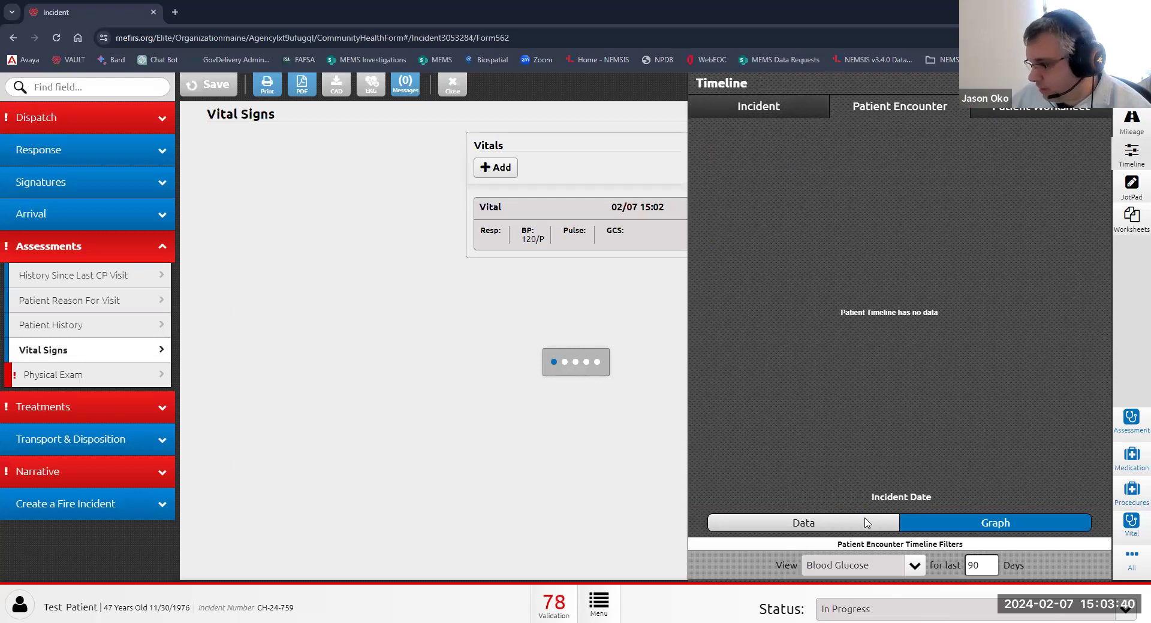
{"action": "left_click", "coordinate": [854, 565]}
{"action": "scroll", "coordinate": [846, 510], "scroll_direction": "down", "scroll_amount": 2}
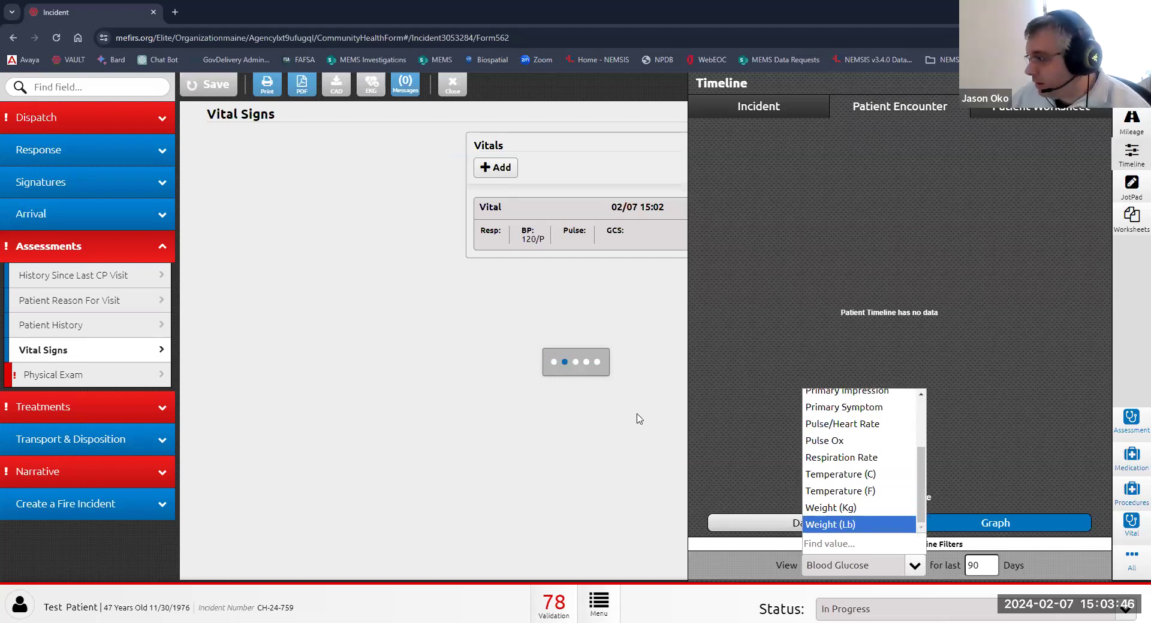
{"action": "left_click", "coordinate": [608, 450]}
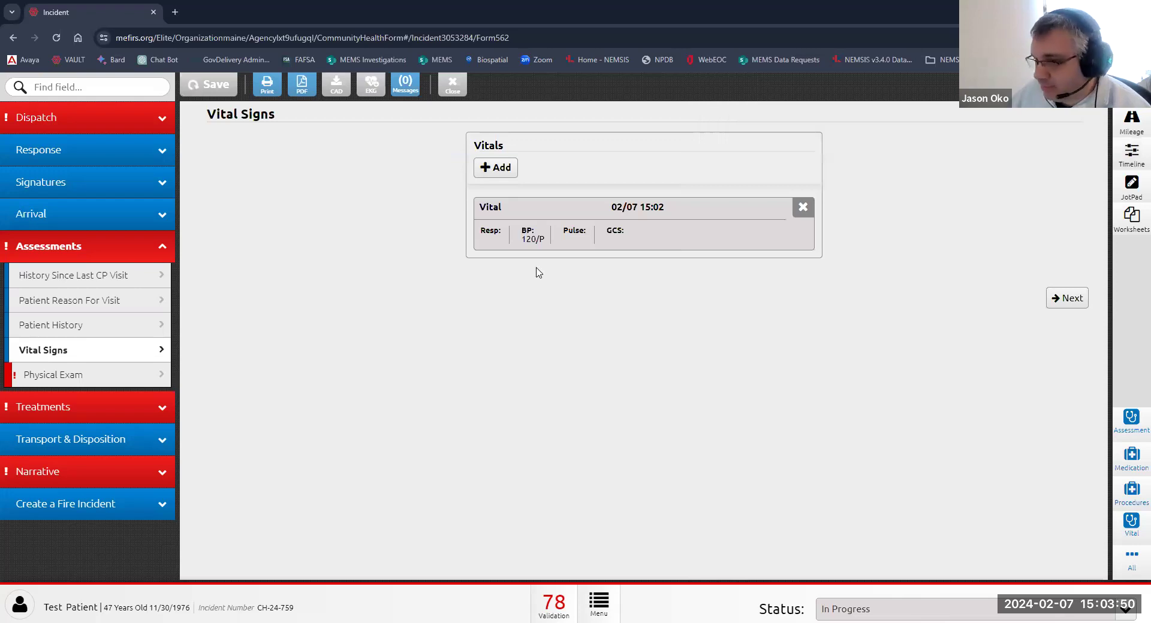
Start a new exam in the Physical Exam section and look through the mental status assessment choices without selecting one.
{"action": "left_click", "coordinate": [63, 377]}
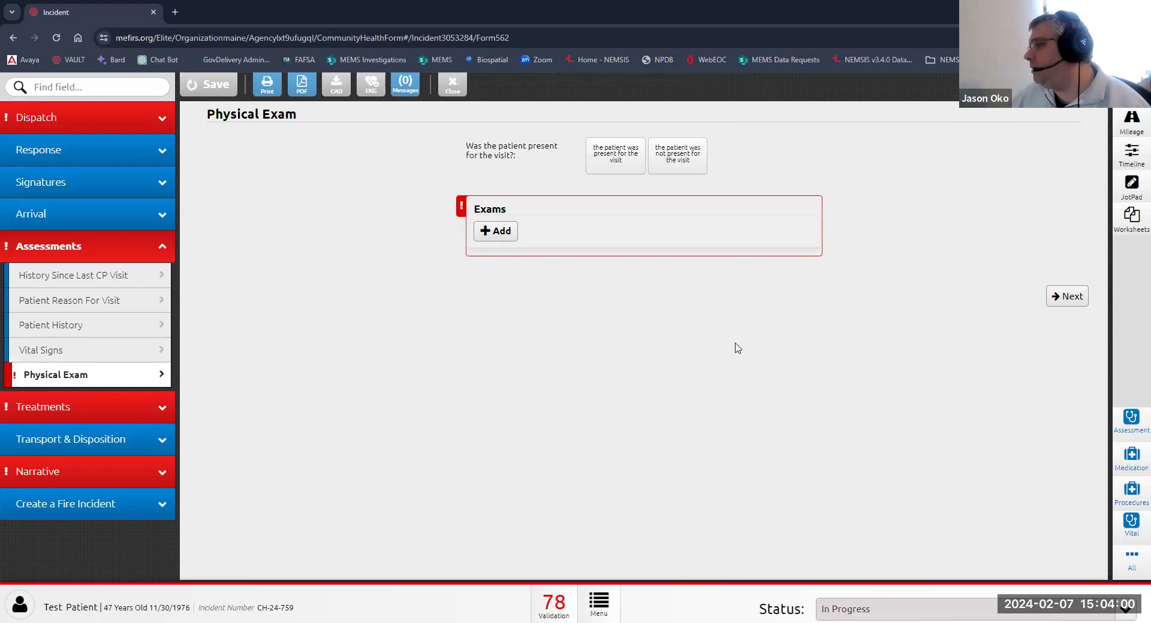
{"action": "left_click", "coordinate": [493, 234]}
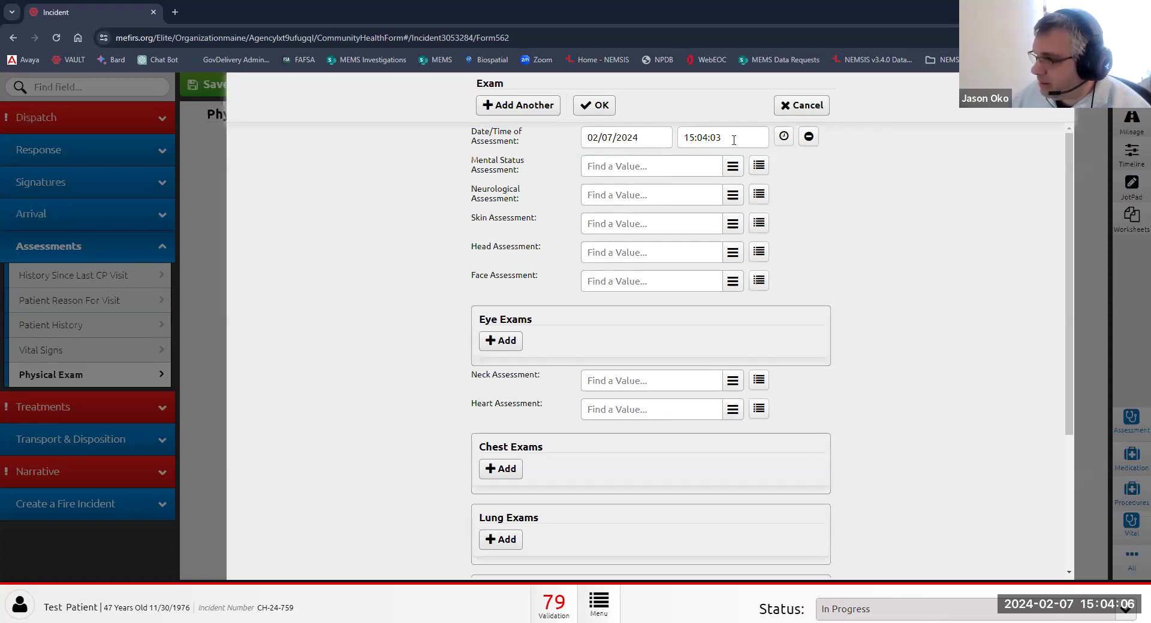
{"action": "left_click", "coordinate": [621, 164]}
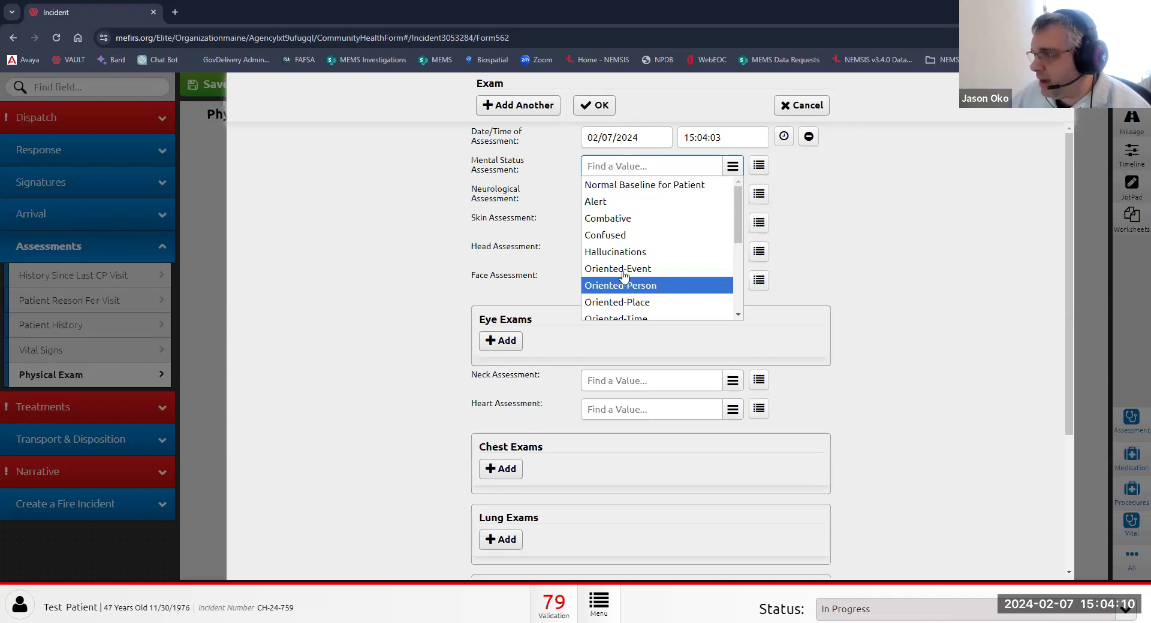
{"action": "left_click", "coordinate": [392, 210]}
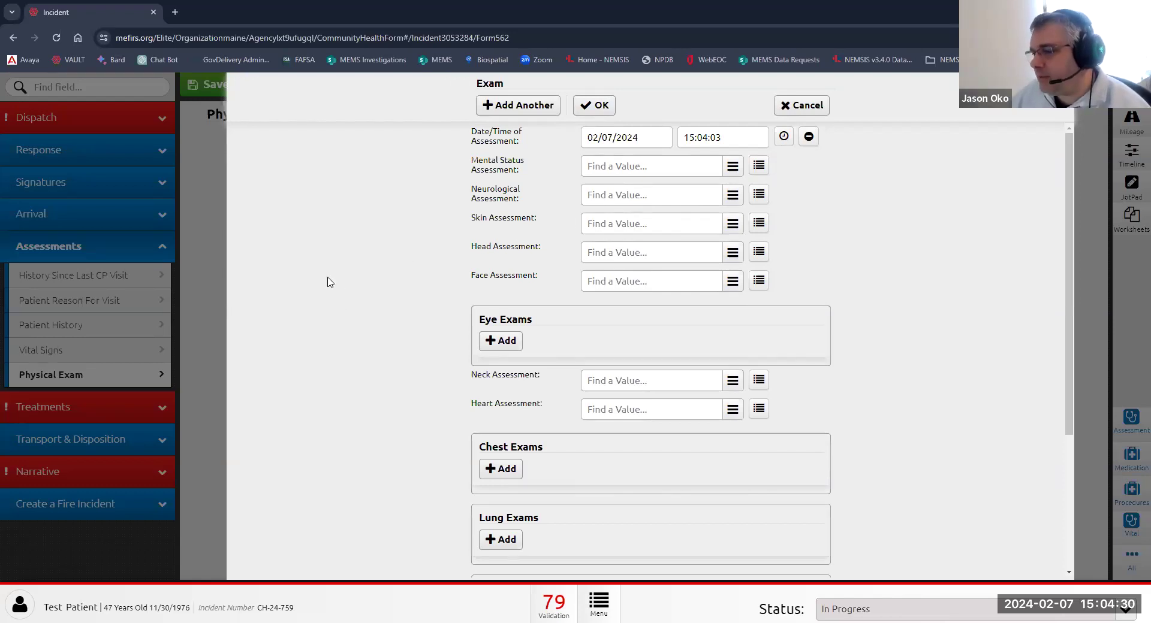
Add an eye exam for the left eye with the assessment 6-mm.
{"action": "left_click", "coordinate": [506, 340]}
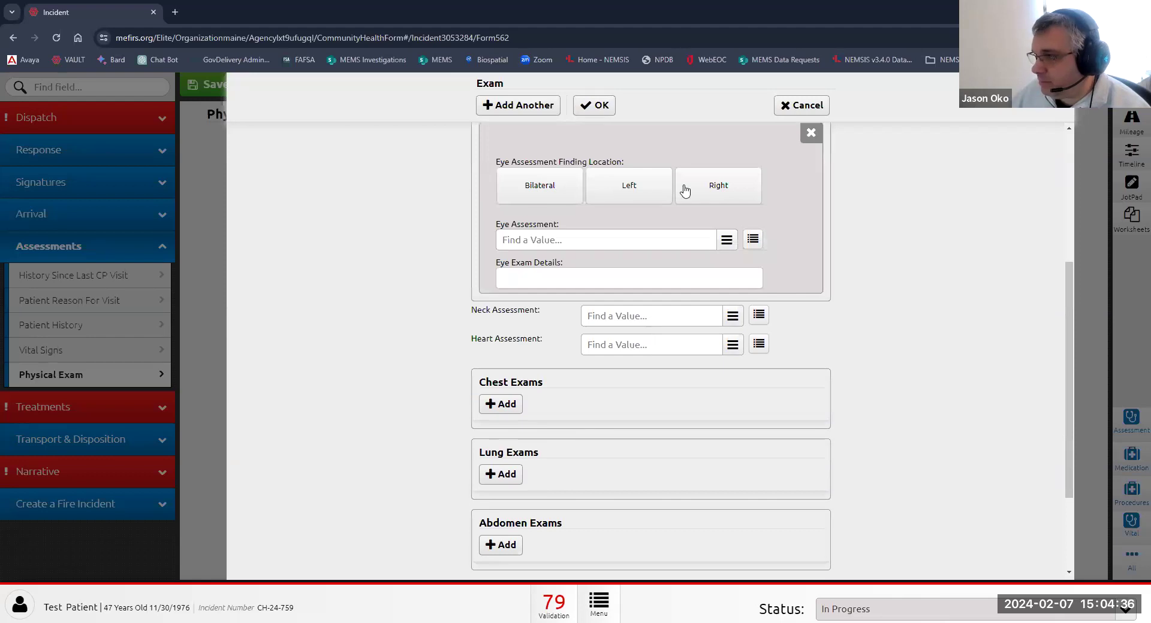
{"action": "left_click", "coordinate": [624, 186]}
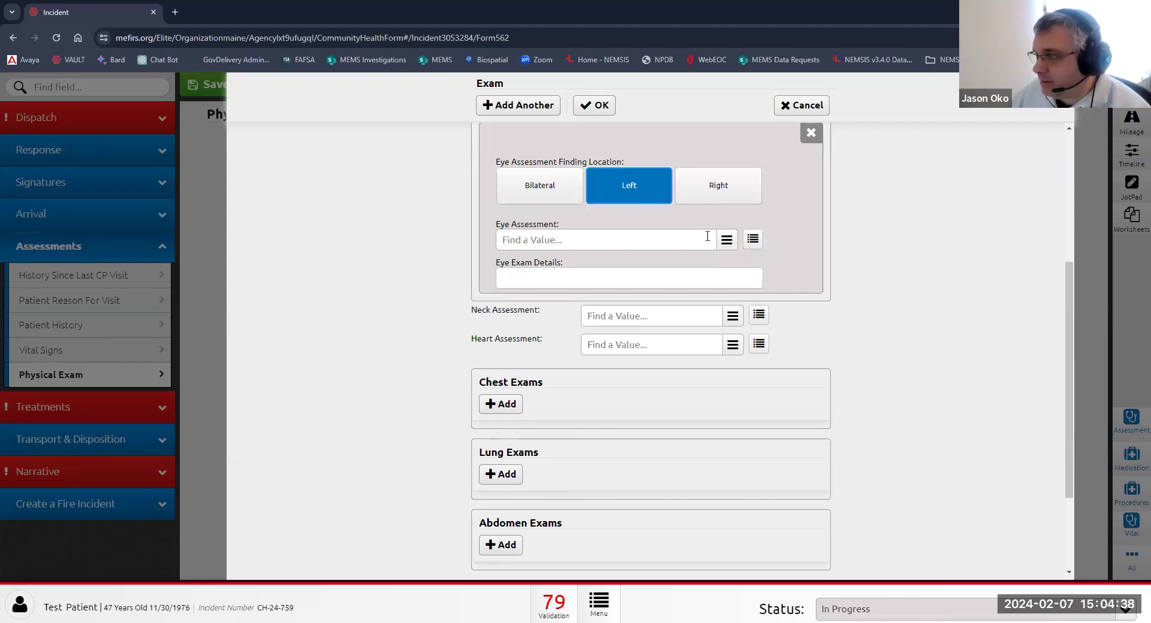
{"action": "left_click", "coordinate": [726, 240]}
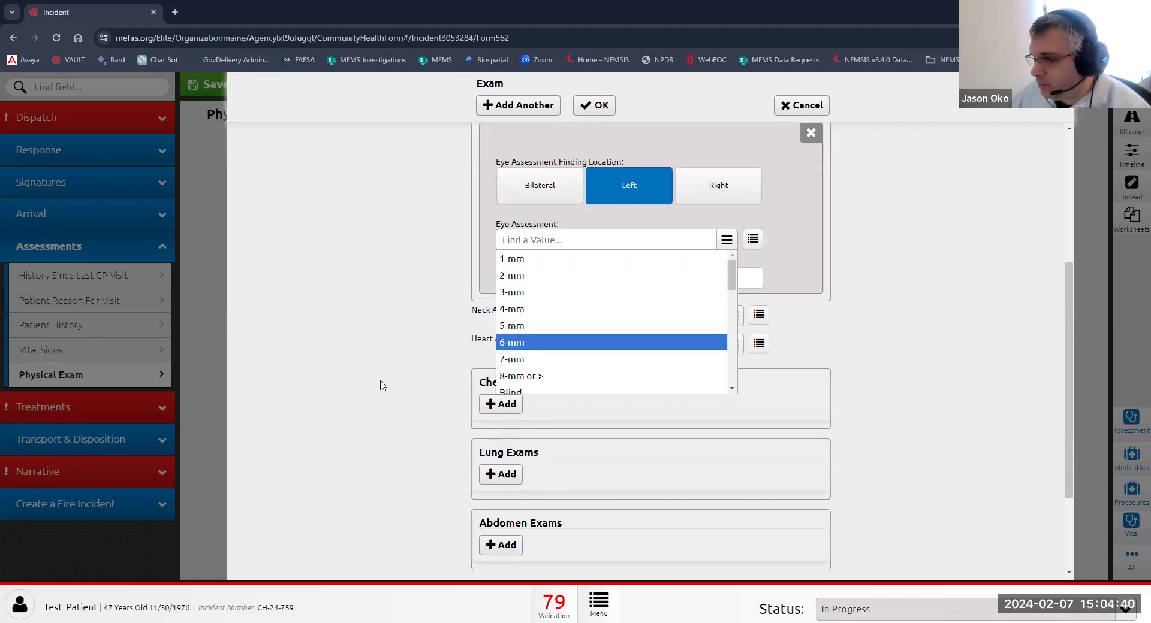
{"action": "left_click", "coordinate": [372, 276]}
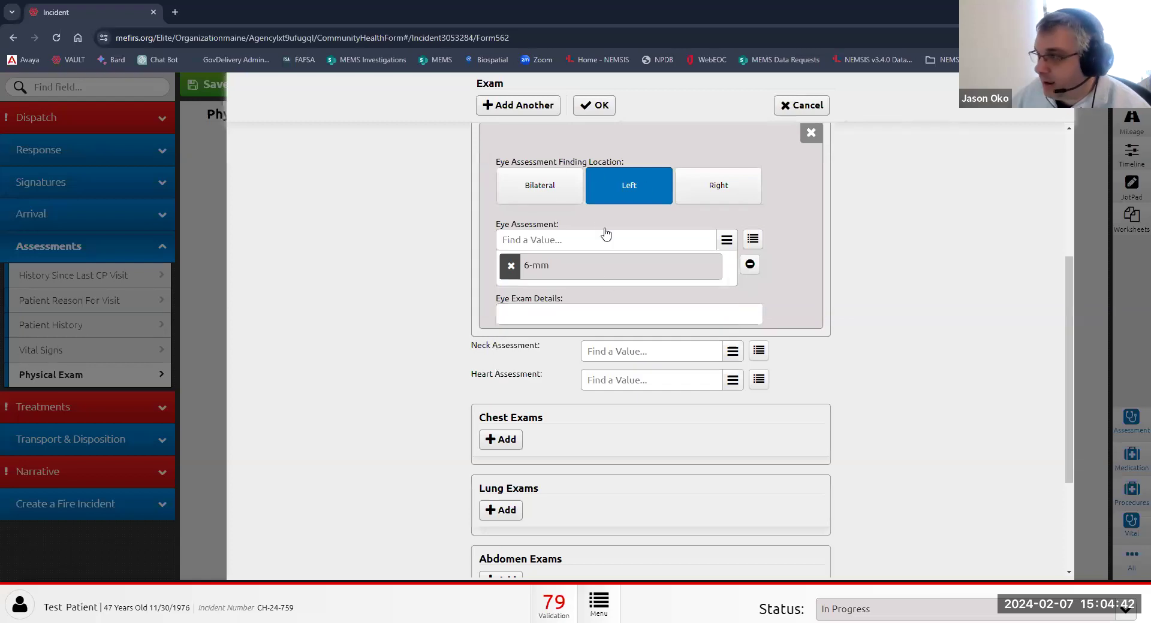
Delete the left eye exam from the physical exam entry.
{"action": "scroll", "coordinate": [584, 223], "scroll_direction": "up", "scroll_amount": 4}
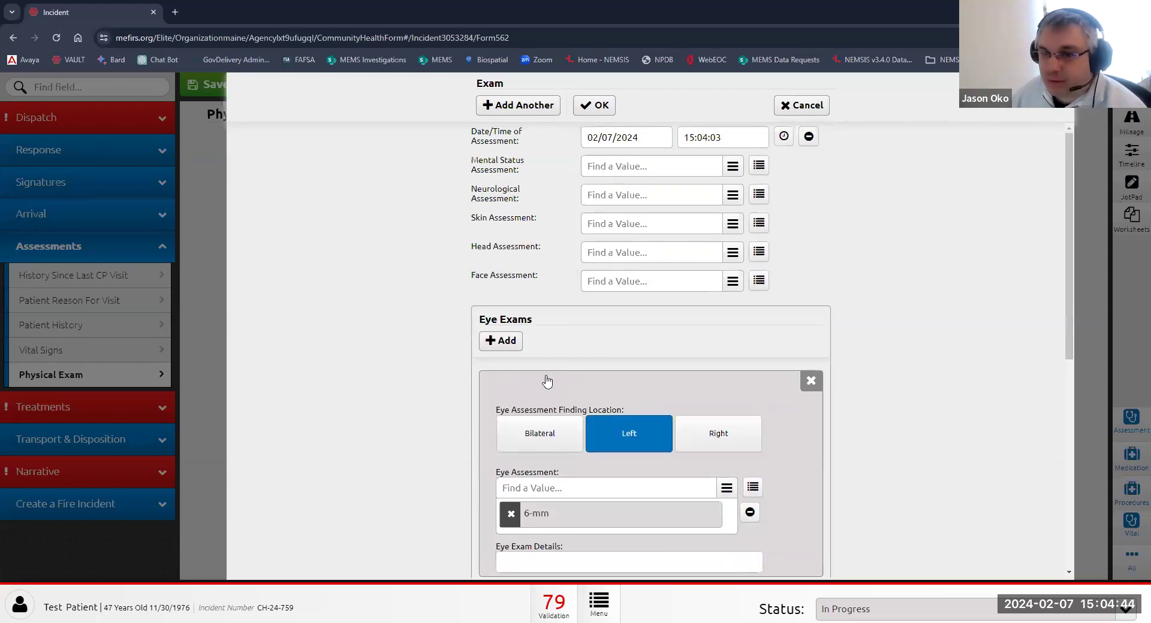
{"action": "scroll", "coordinate": [651, 419], "scroll_direction": "down", "scroll_amount": 2}
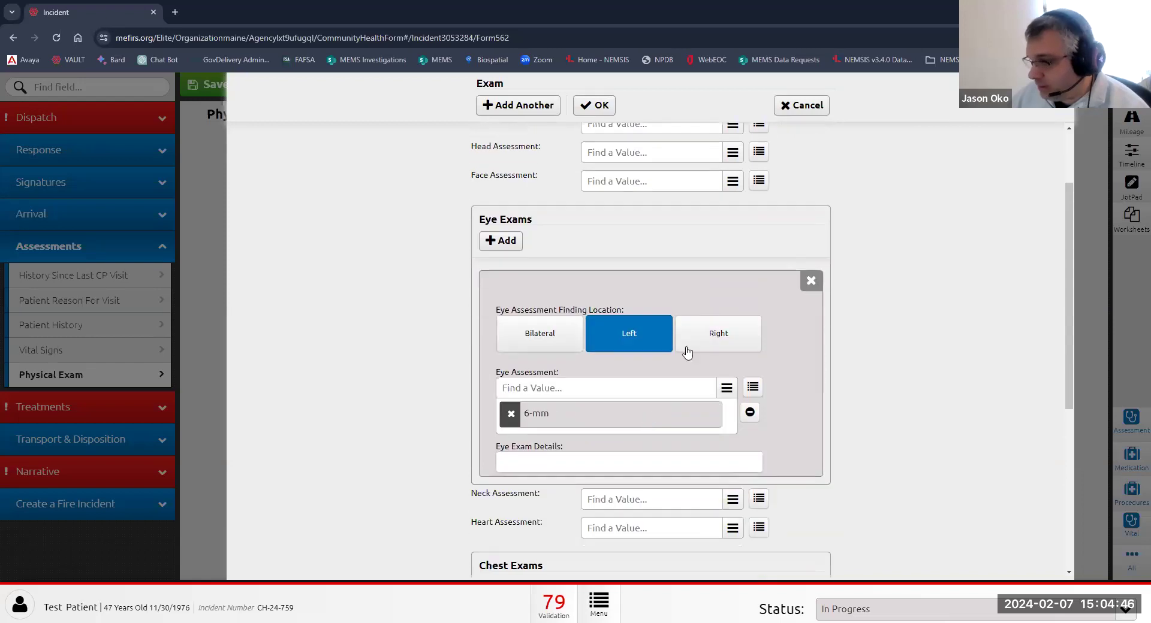
{"action": "left_click", "coordinate": [811, 282]}
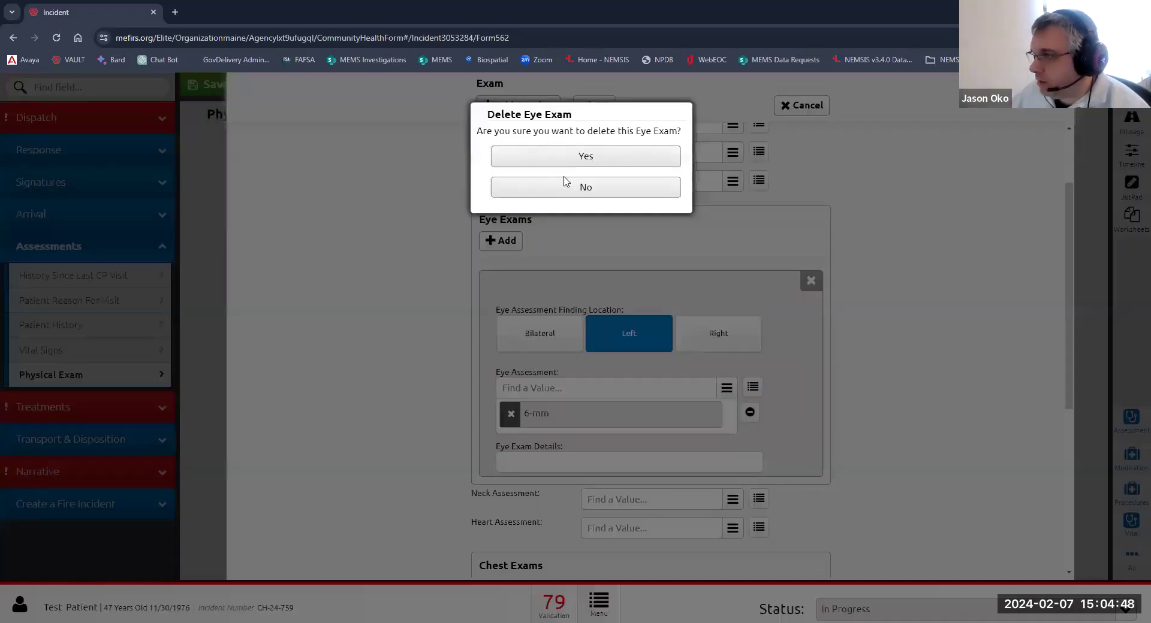
{"action": "left_click", "coordinate": [567, 161]}
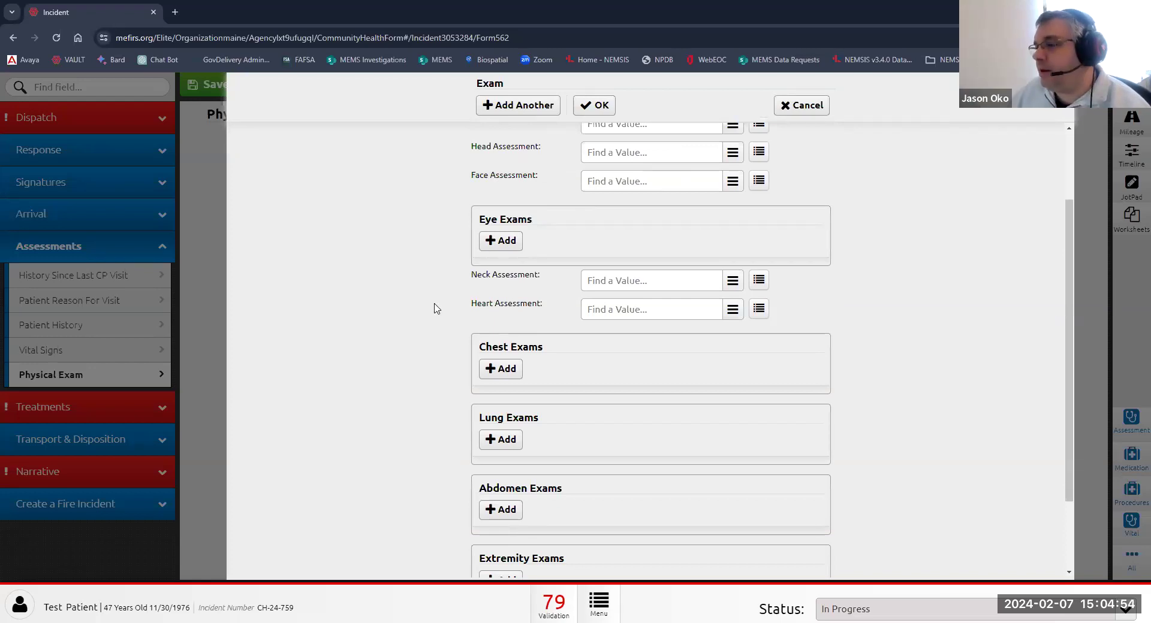
Set the exam's mental status assessment to Alert and save the exam entry.
{"action": "scroll", "coordinate": [436, 305], "scroll_direction": "up", "scroll_amount": 2}
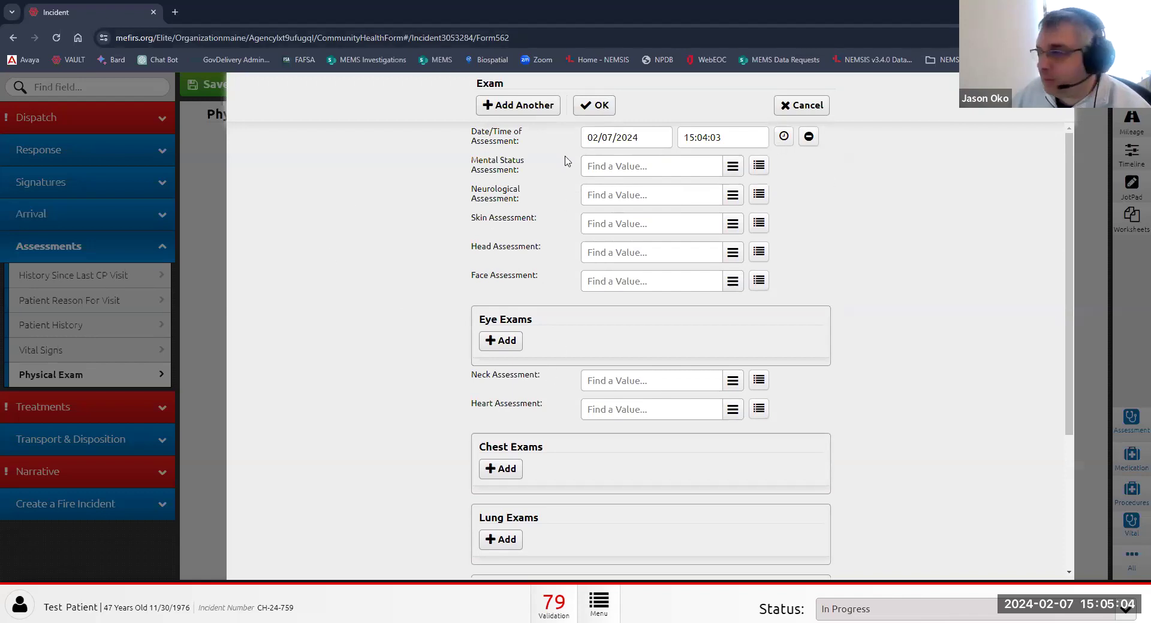
{"action": "left_click", "coordinate": [732, 167]}
{"action": "left_click", "coordinate": [594, 203]}
{"action": "left_click", "coordinate": [592, 107]}
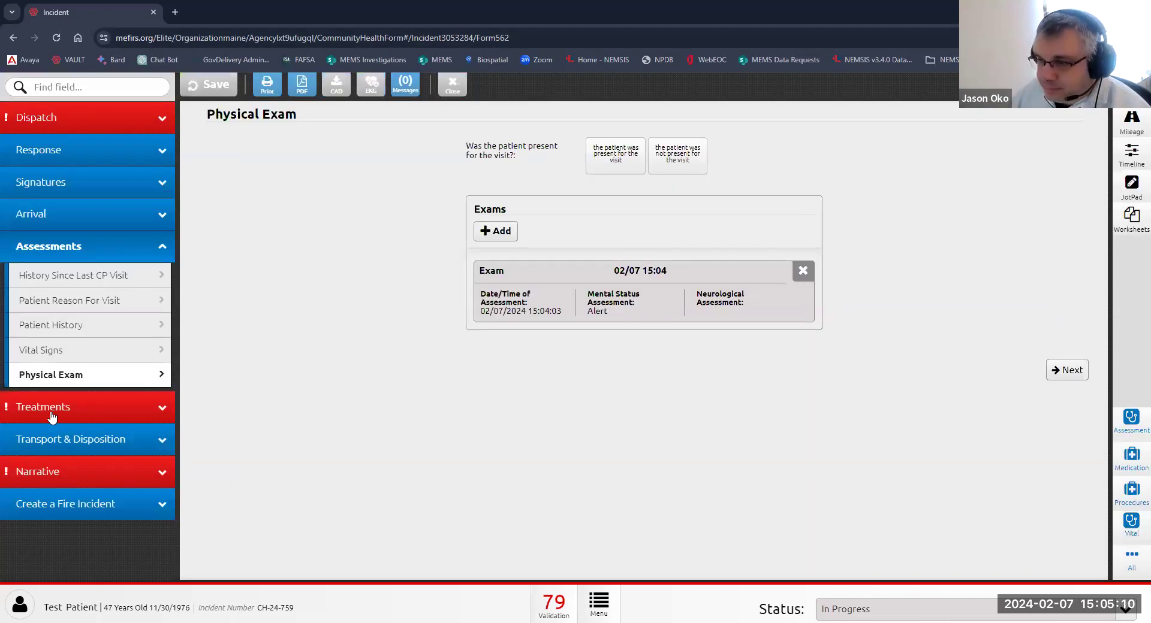
Look through the full set of choices for what has been ordered for the patient in the Treatments section's Medication/Procedure/EKG page.
{"action": "left_click", "coordinate": [26, 413]}
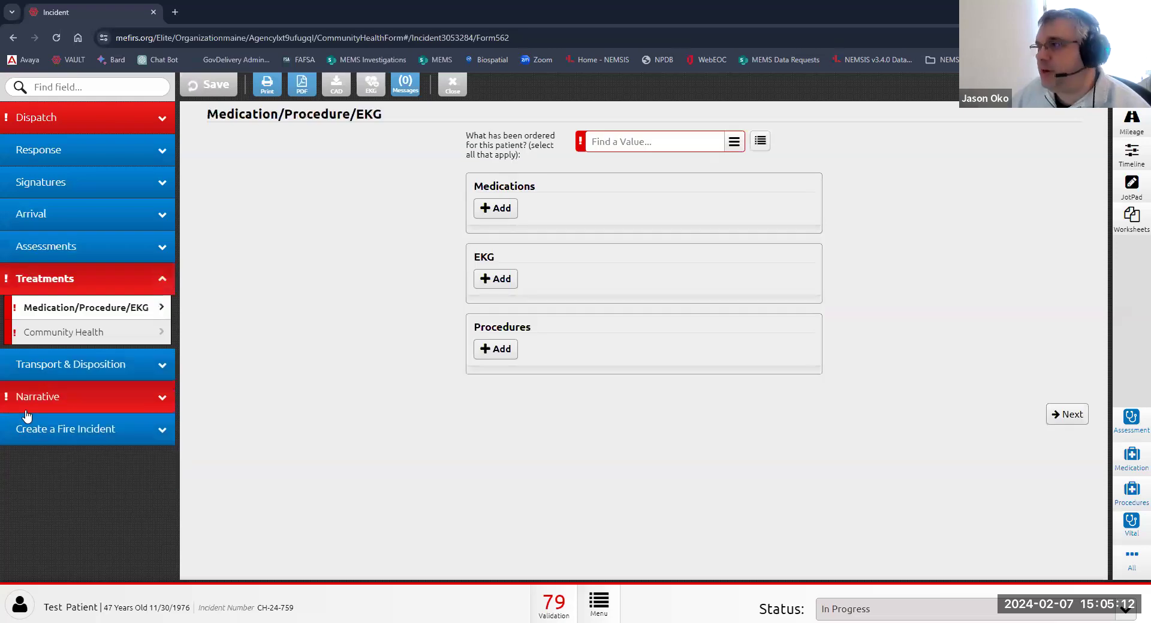
{"action": "left_click", "coordinate": [734, 147]}
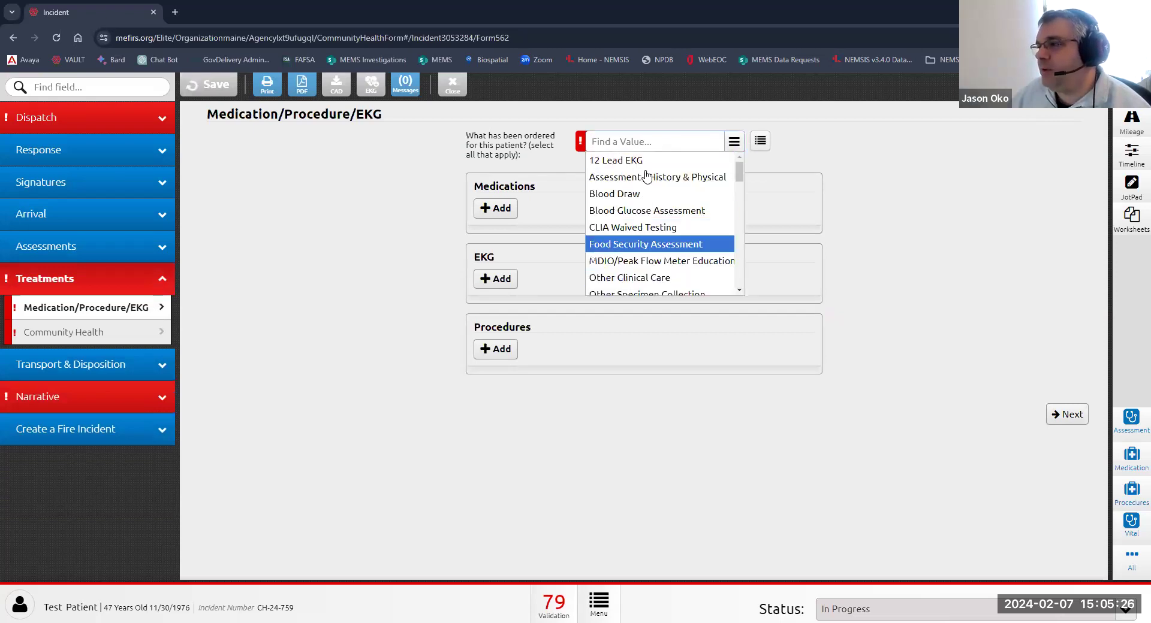
{"action": "scroll", "coordinate": [649, 203], "scroll_direction": "down", "scroll_amount": 2}
{"action": "scroll", "coordinate": [648, 212], "scroll_direction": "down", "scroll_amount": 6}
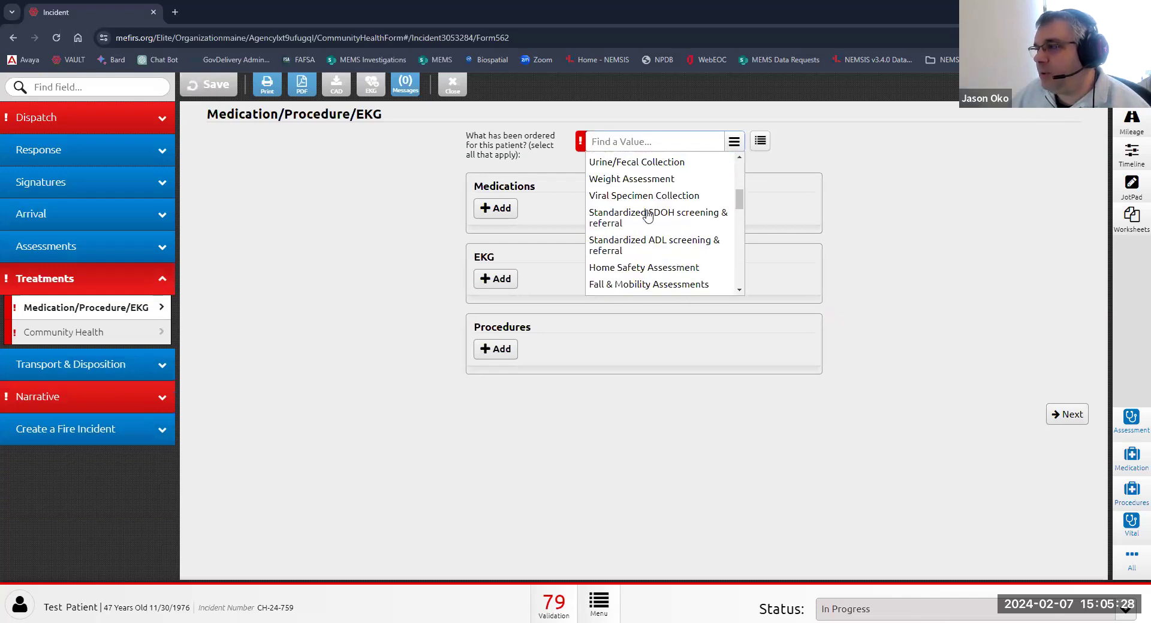
{"action": "scroll", "coordinate": [647, 214], "scroll_direction": "down", "scroll_amount": 3}
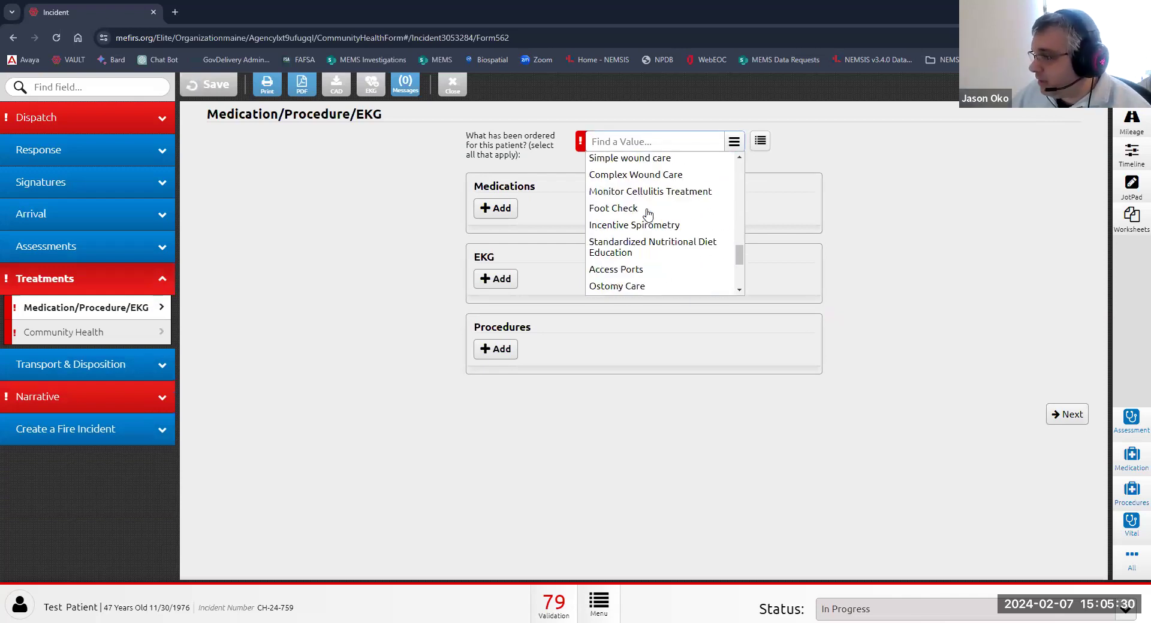
{"action": "scroll", "coordinate": [648, 220], "scroll_direction": "down", "scroll_amount": 3}
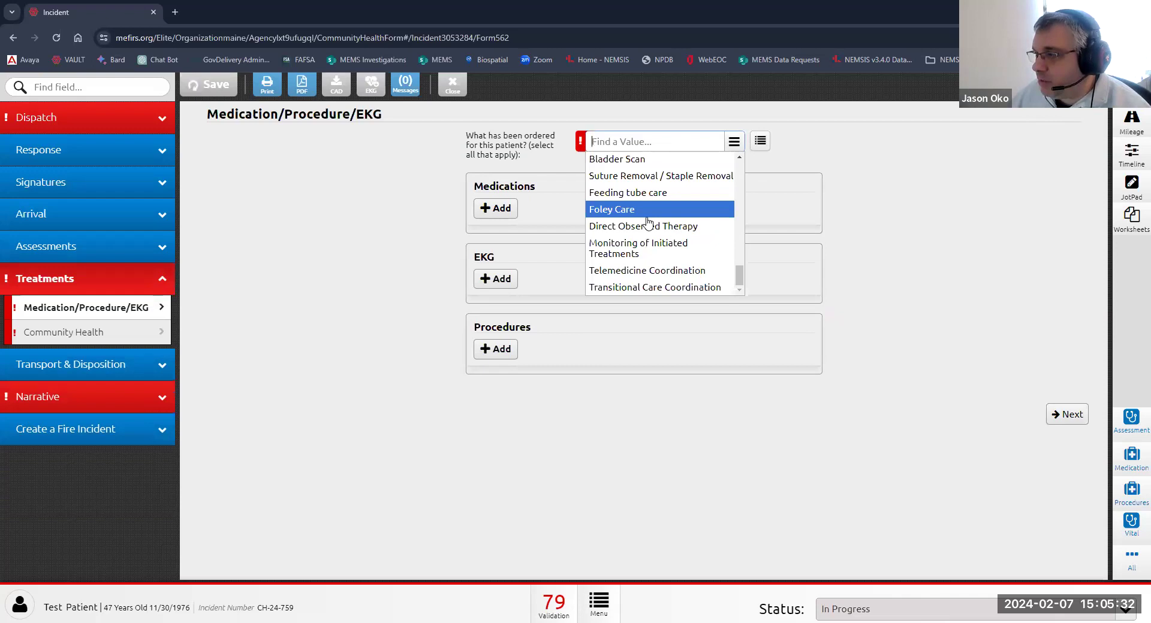
{"action": "scroll", "coordinate": [653, 260], "scroll_direction": "up", "scroll_amount": 3}
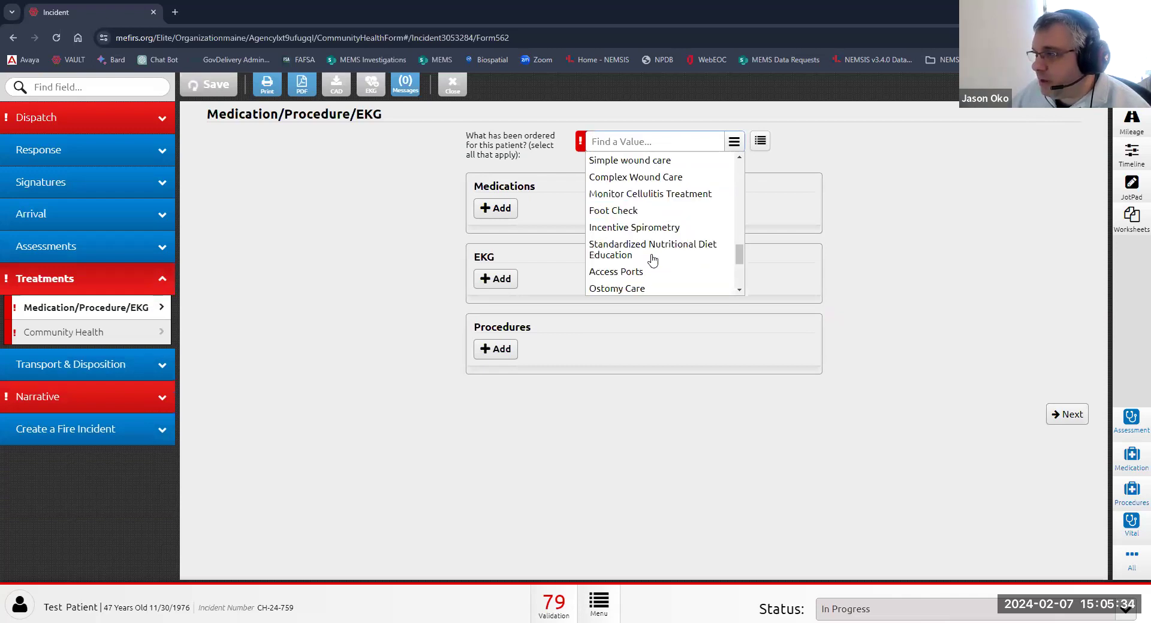
{"action": "scroll", "coordinate": [653, 260], "scroll_direction": "down", "scroll_amount": 3}
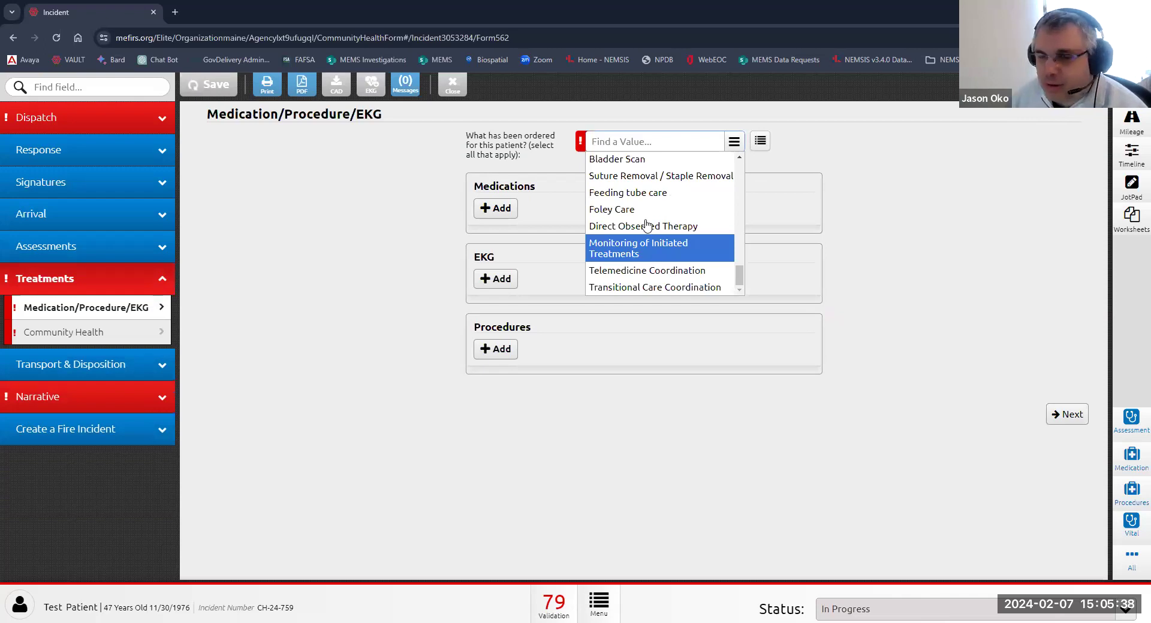
{"action": "scroll", "coordinate": [641, 223], "scroll_direction": "up", "scroll_amount": 5}
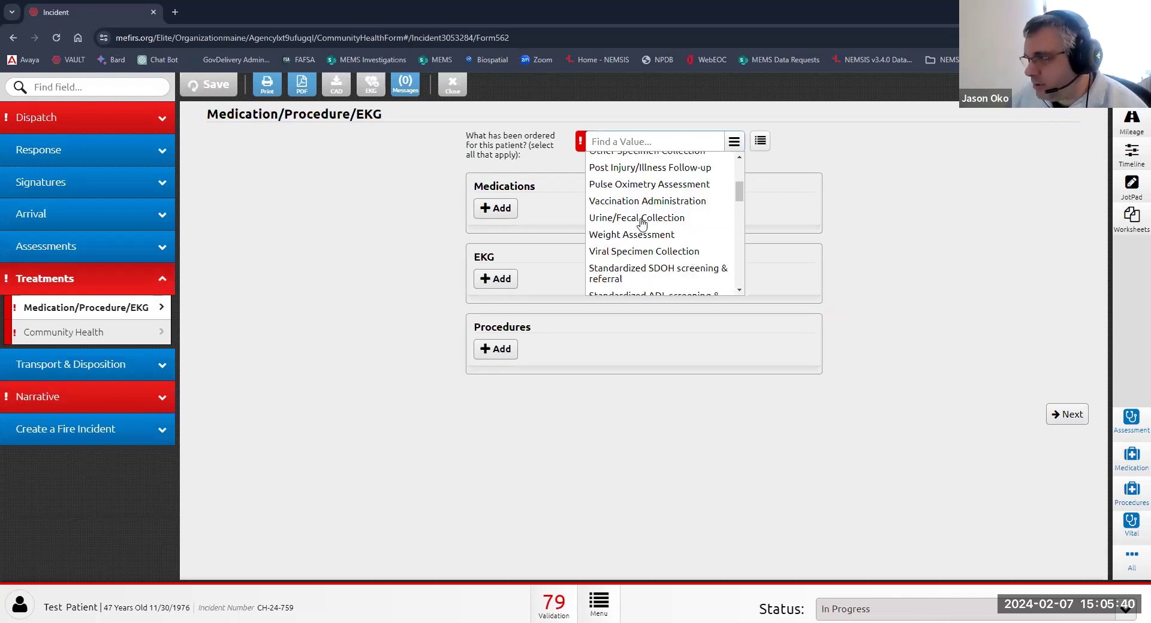
{"action": "left_click", "coordinate": [760, 141]}
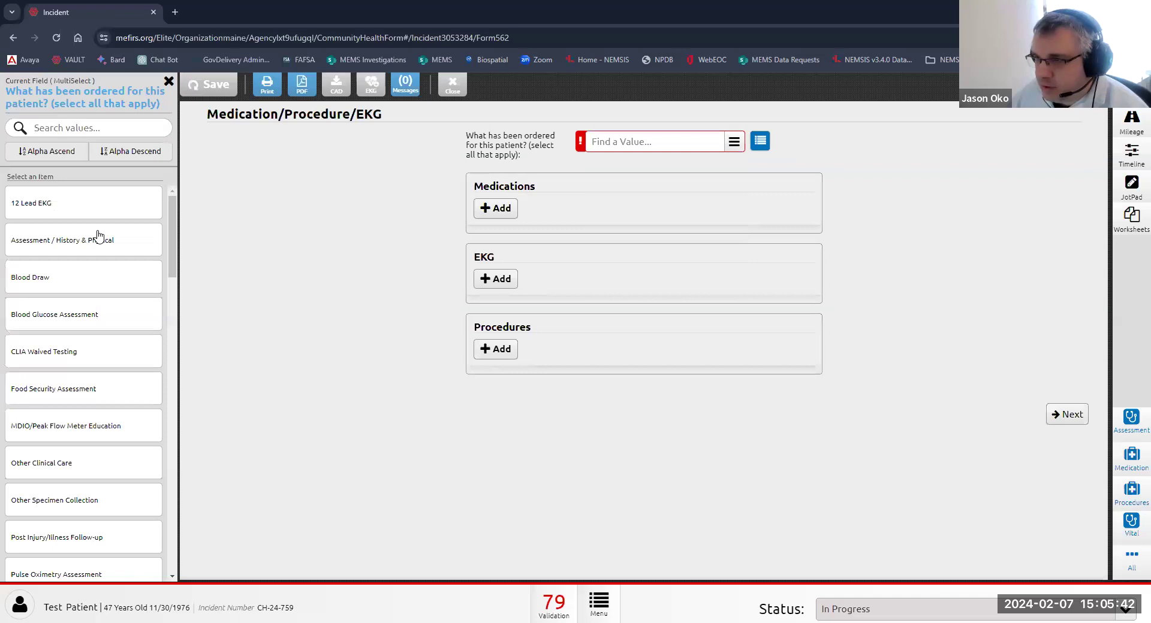
{"action": "scroll", "coordinate": [80, 384], "scroll_direction": "down", "scroll_amount": 10}
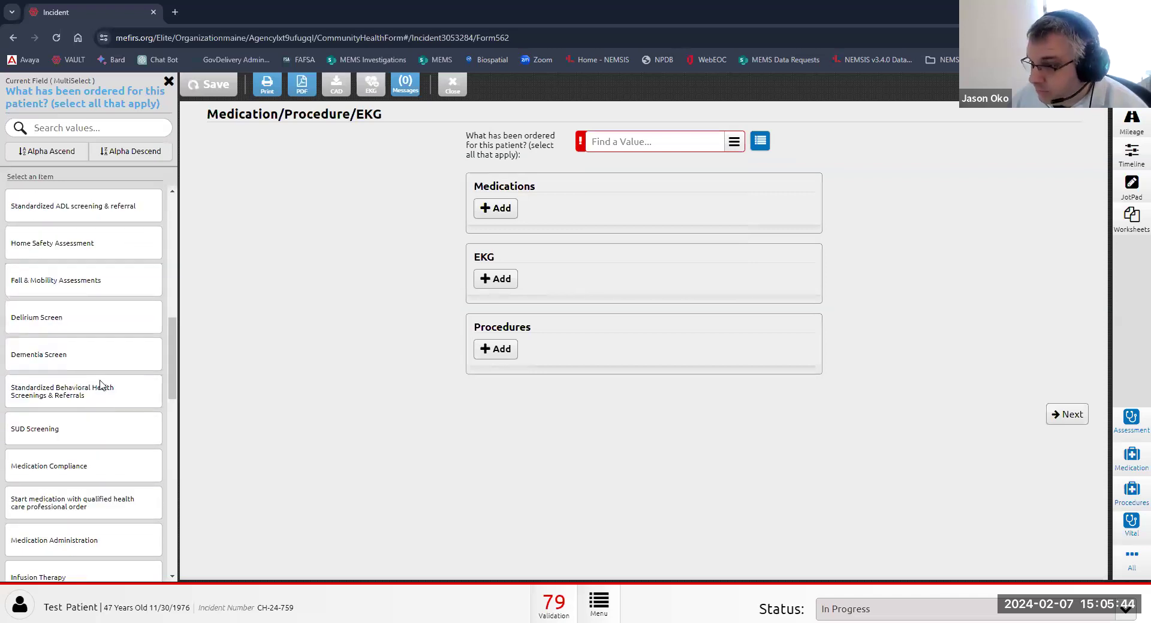
{"action": "scroll", "coordinate": [101, 384], "scroll_direction": "down", "scroll_amount": 6}
{"action": "scroll", "coordinate": [99, 386], "scroll_direction": "down", "scroll_amount": 5}
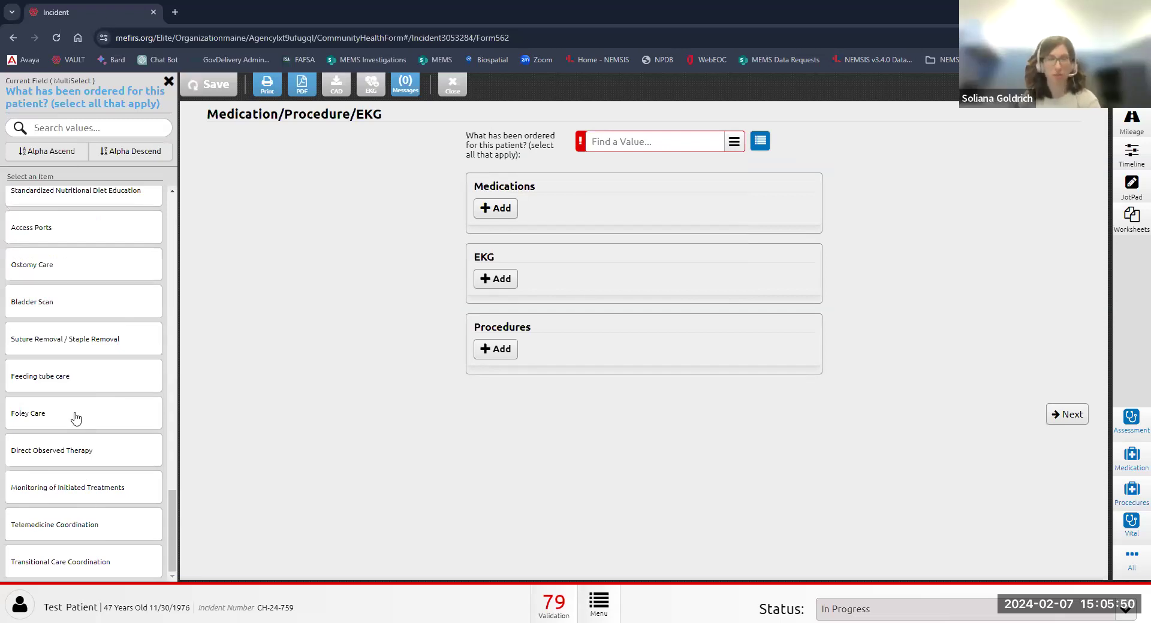
{"action": "scroll", "coordinate": [75, 418], "scroll_direction": "up", "scroll_amount": 5}
{"action": "scroll", "coordinate": [76, 418], "scroll_direction": "up", "scroll_amount": 8}
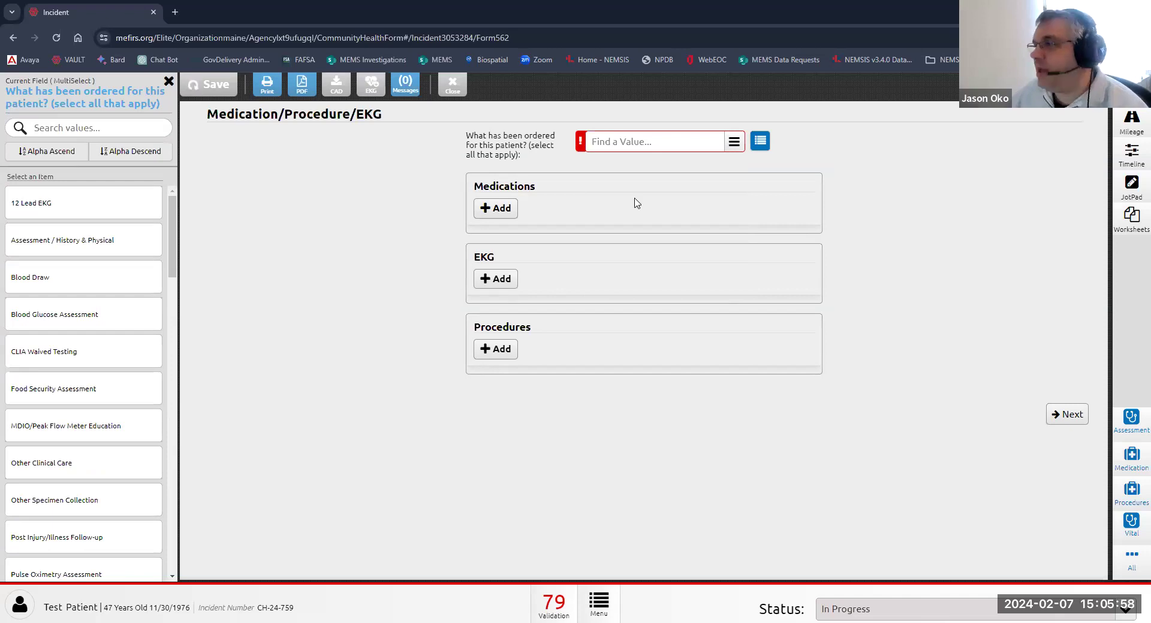
Record 12 Lead EKG as what has been ordered for the patient.
{"action": "left_click", "coordinate": [435, 192]}
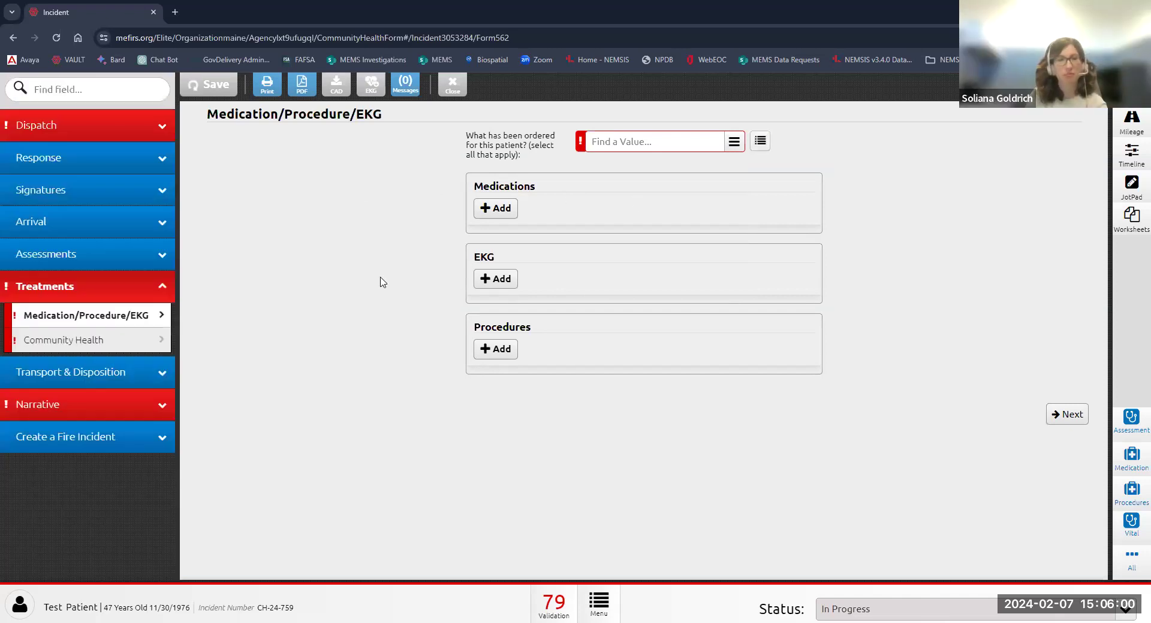
{"action": "left_click", "coordinate": [678, 146]}
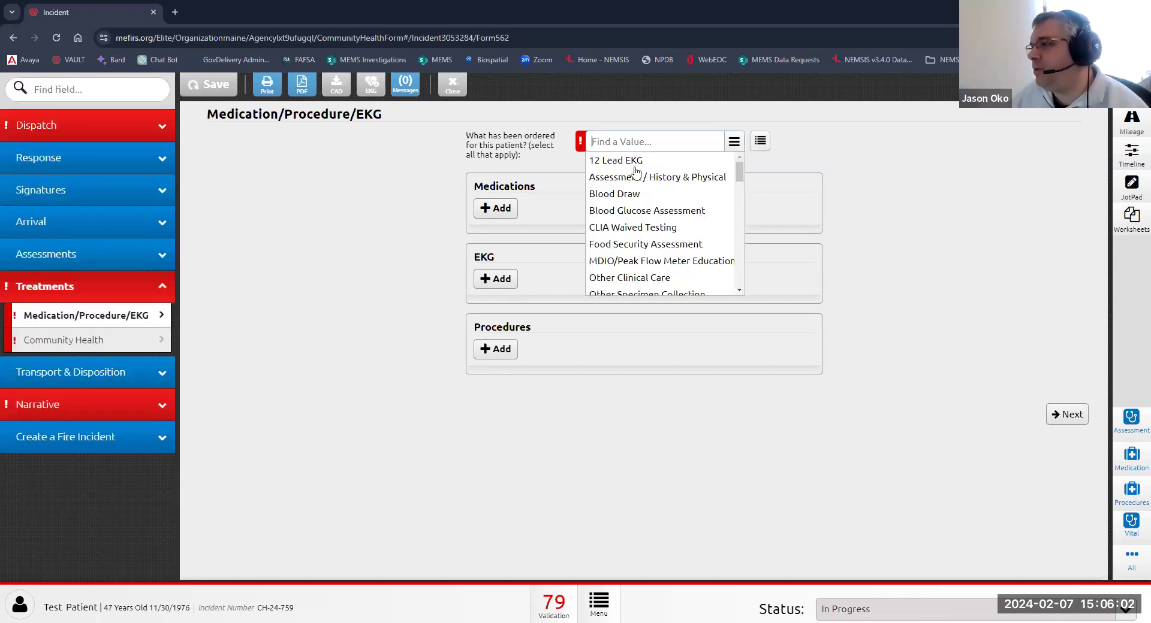
{"action": "key", "text": "Return"}
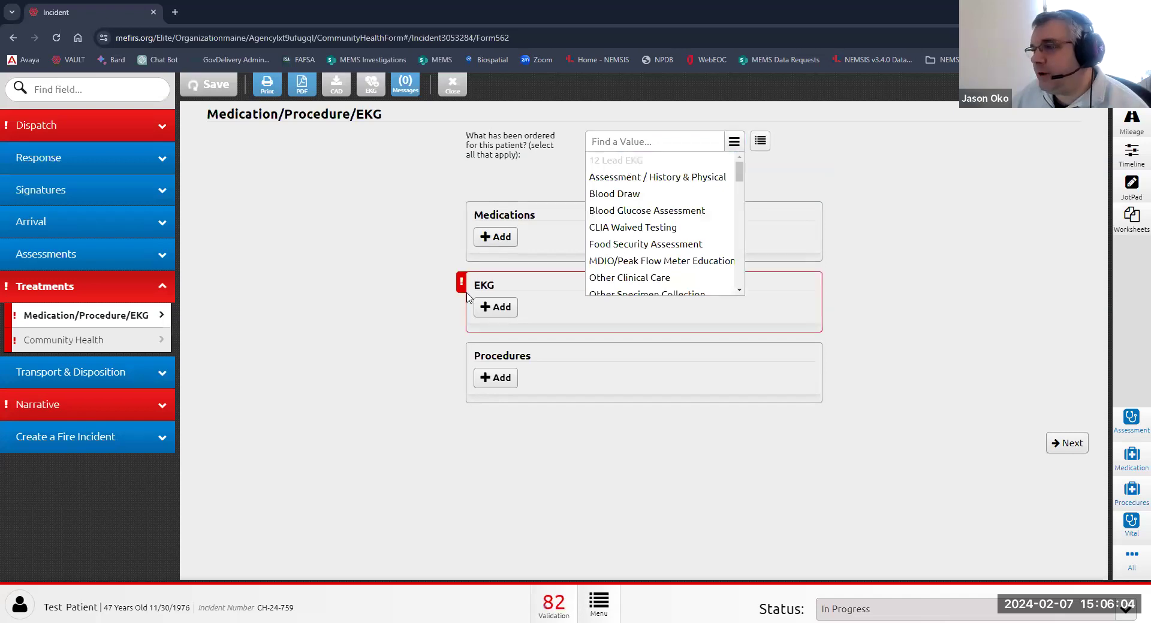
Add an EKG entry with the medical device event type ECG - 12-Lead, leaving the cardiac rhythm blank.
{"action": "left_click", "coordinate": [498, 308]}
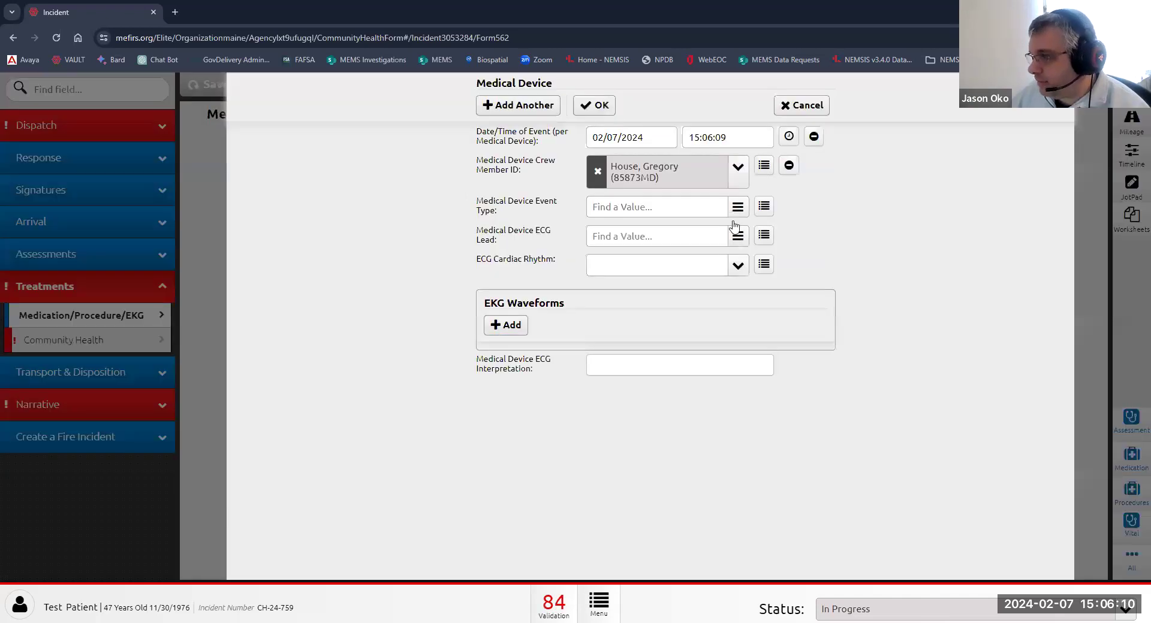
{"action": "left_click", "coordinate": [724, 214]}
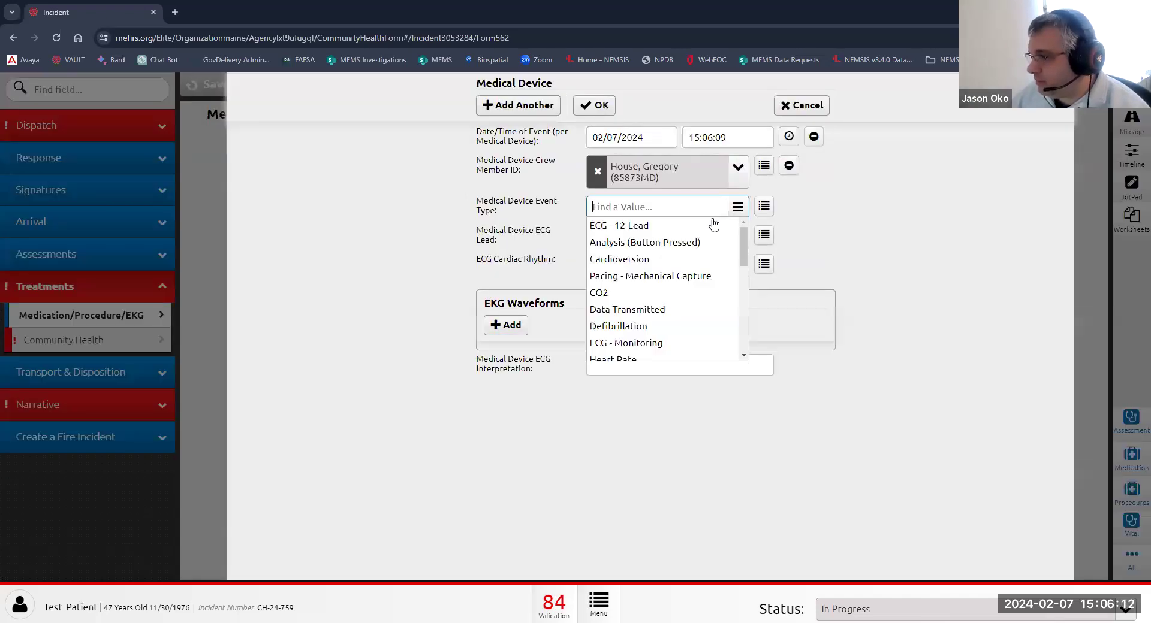
{"action": "left_click", "coordinate": [645, 231]}
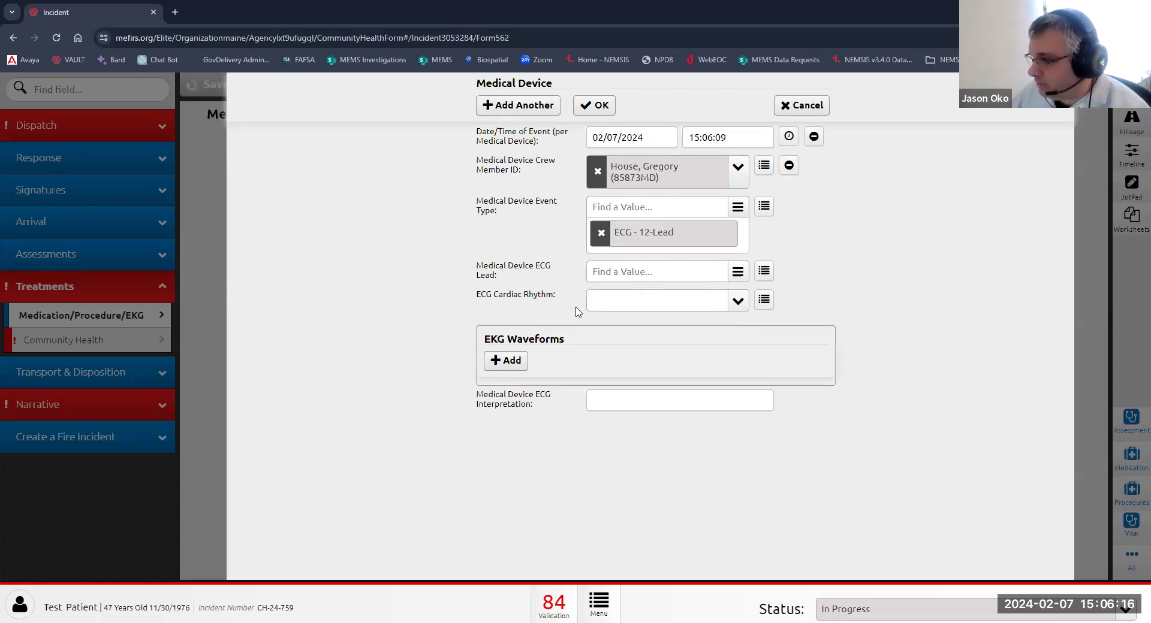
{"action": "left_click", "coordinate": [700, 309]}
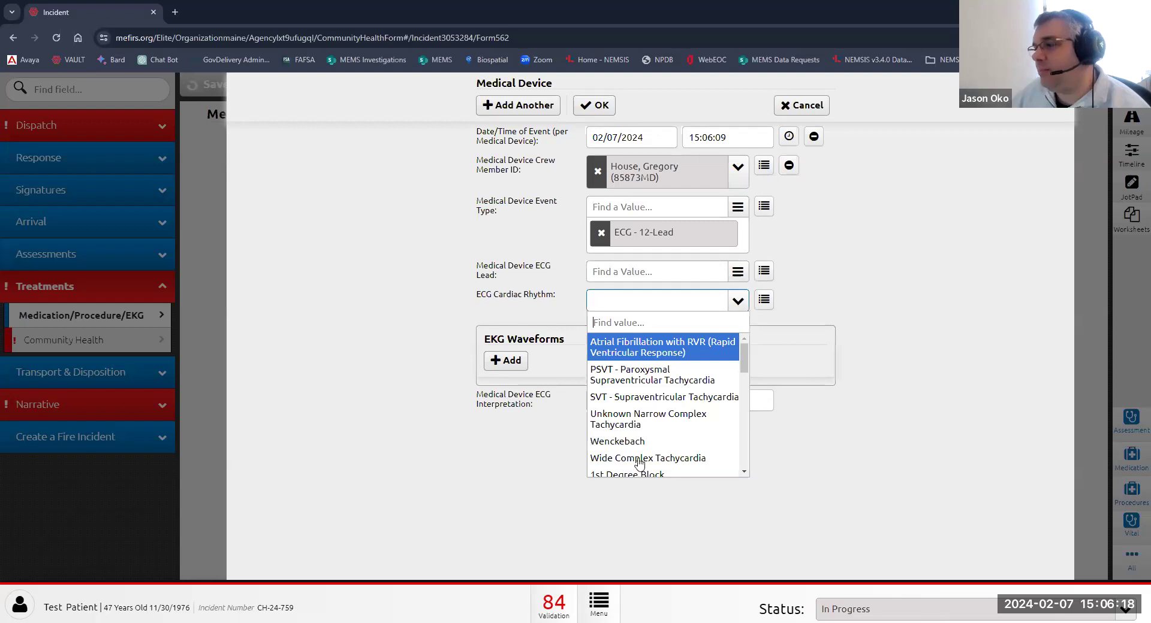
{"action": "left_click", "coordinate": [487, 373]}
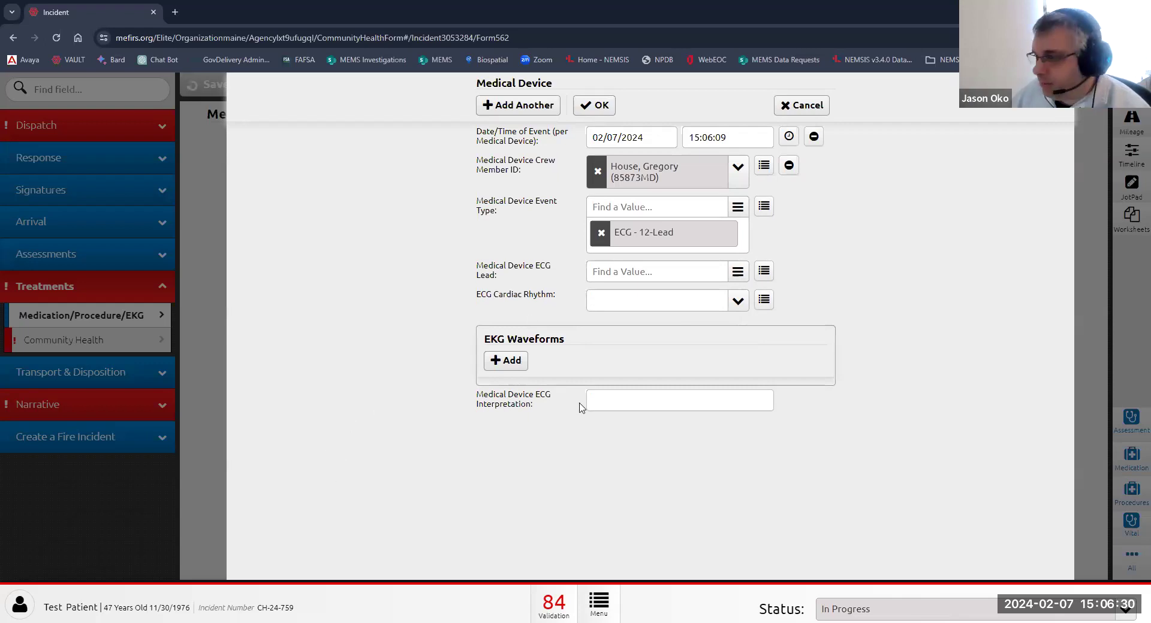
{"action": "left_click", "coordinate": [605, 112]}
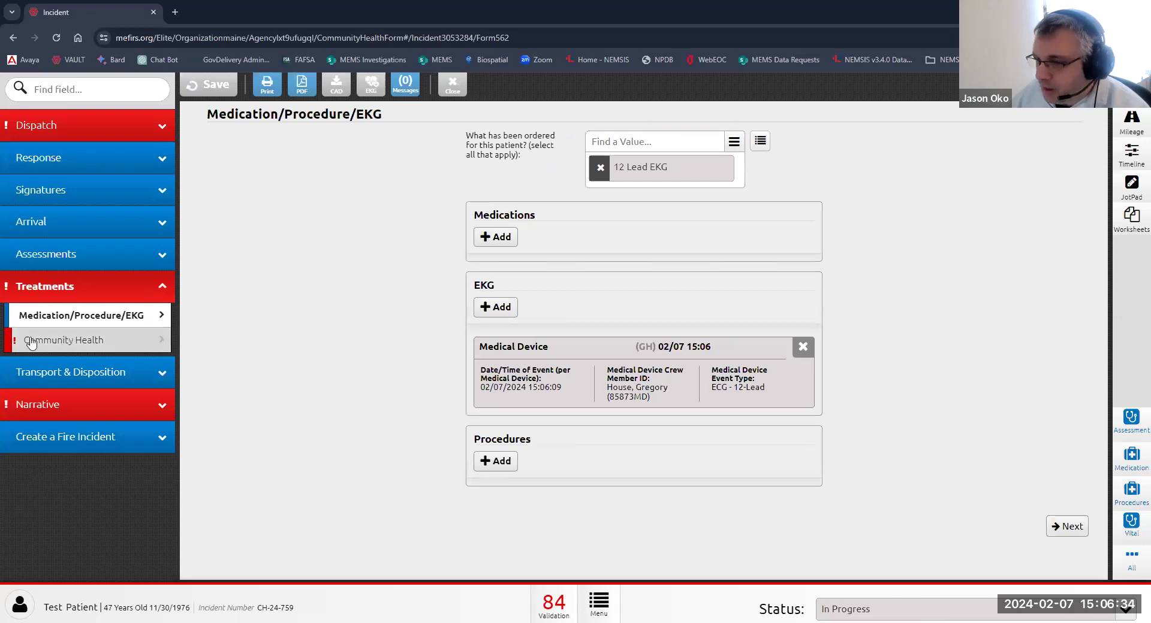
Review the Community Health page's ordering provider field and the Community Paramedic Referral From choices without selecting one.
{"action": "left_click", "coordinate": [155, 344]}
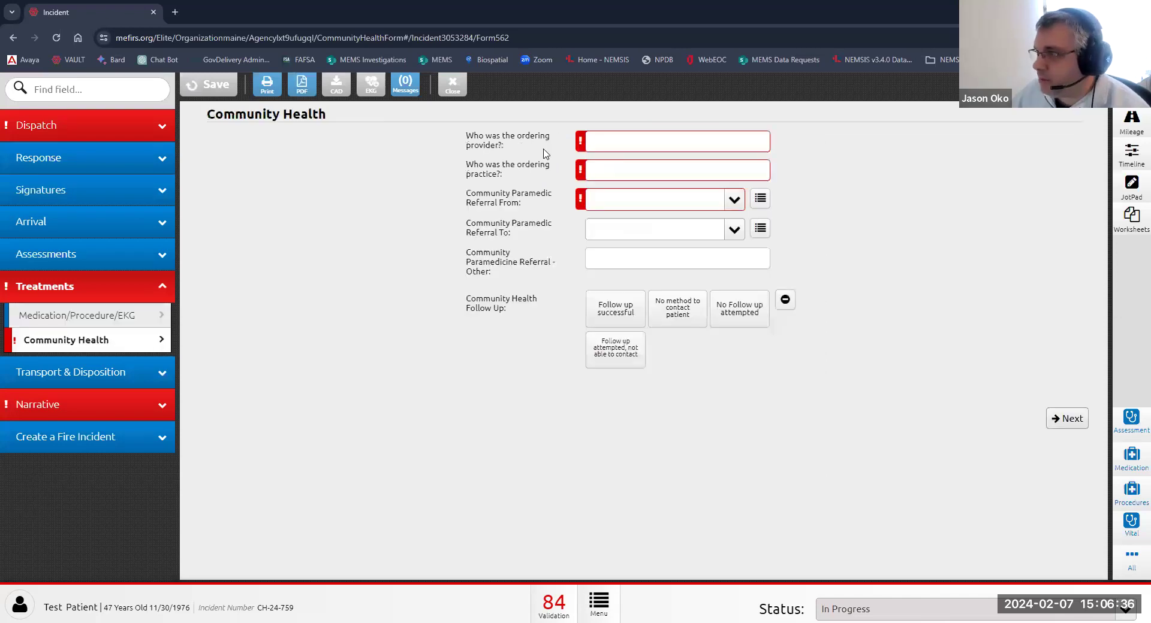
{"action": "left_click", "coordinate": [604, 143]}
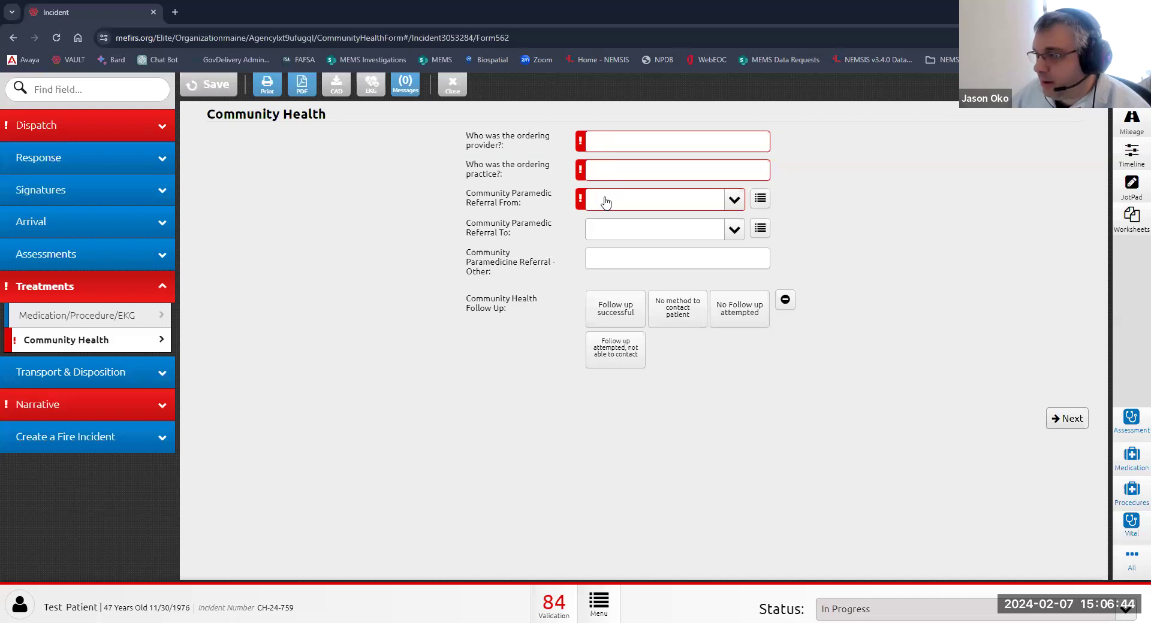
{"action": "left_click", "coordinate": [626, 206]}
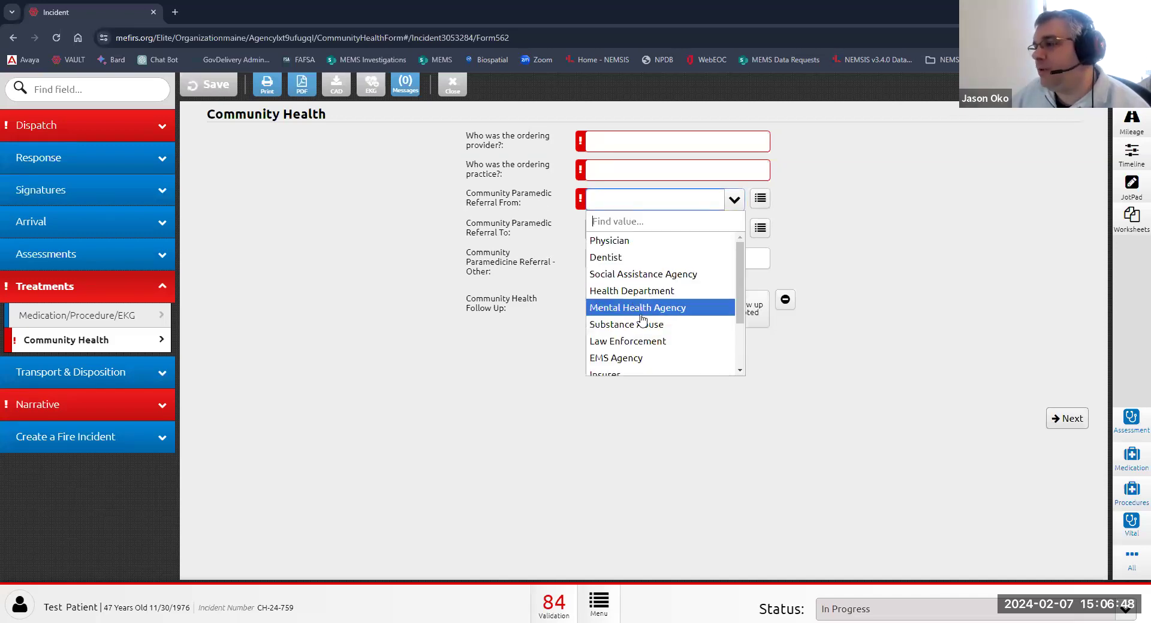
{"action": "scroll", "coordinate": [642, 321], "scroll_direction": "down", "scroll_amount": 2}
{"action": "scroll", "coordinate": [643, 324], "scroll_direction": "up", "scroll_amount": 2}
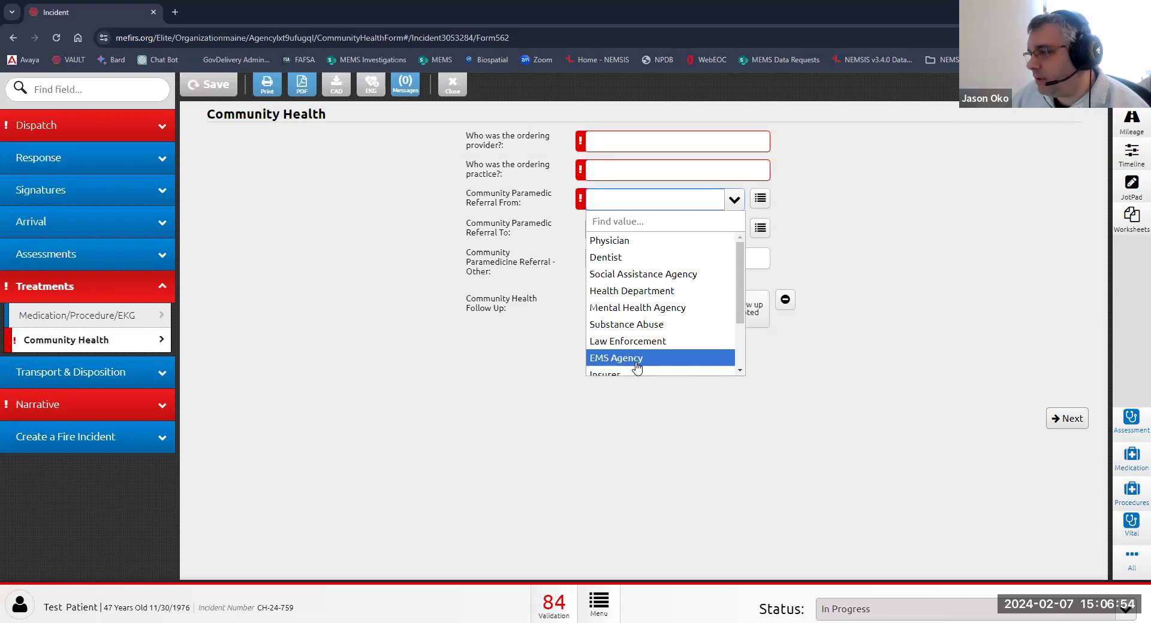
{"action": "scroll", "coordinate": [637, 366], "scroll_direction": "down", "scroll_amount": 2}
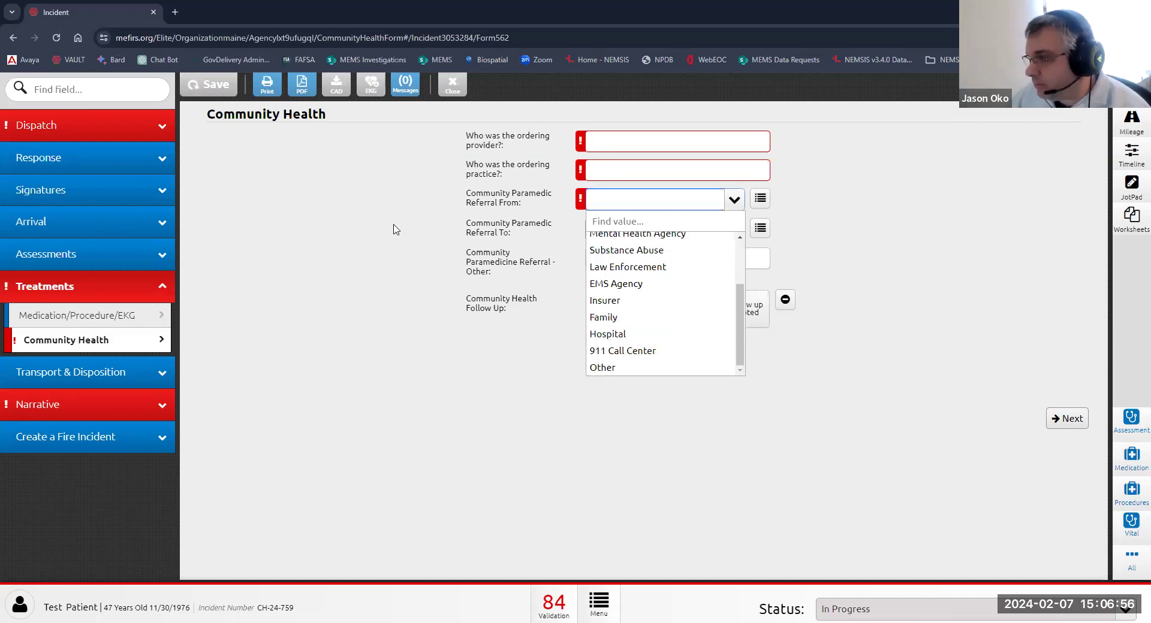
{"action": "left_click", "coordinate": [457, 238]}
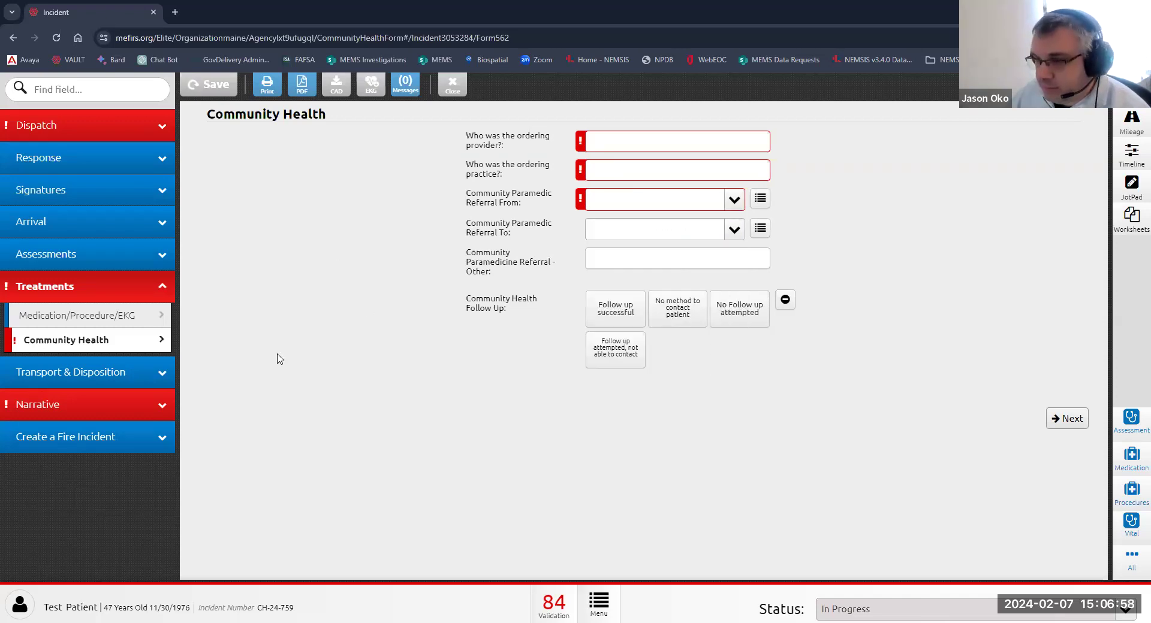
Review the Patient Disposition page, including the available crew disposition and transport disposition choices, without changing them.
{"action": "left_click", "coordinate": [71, 290]}
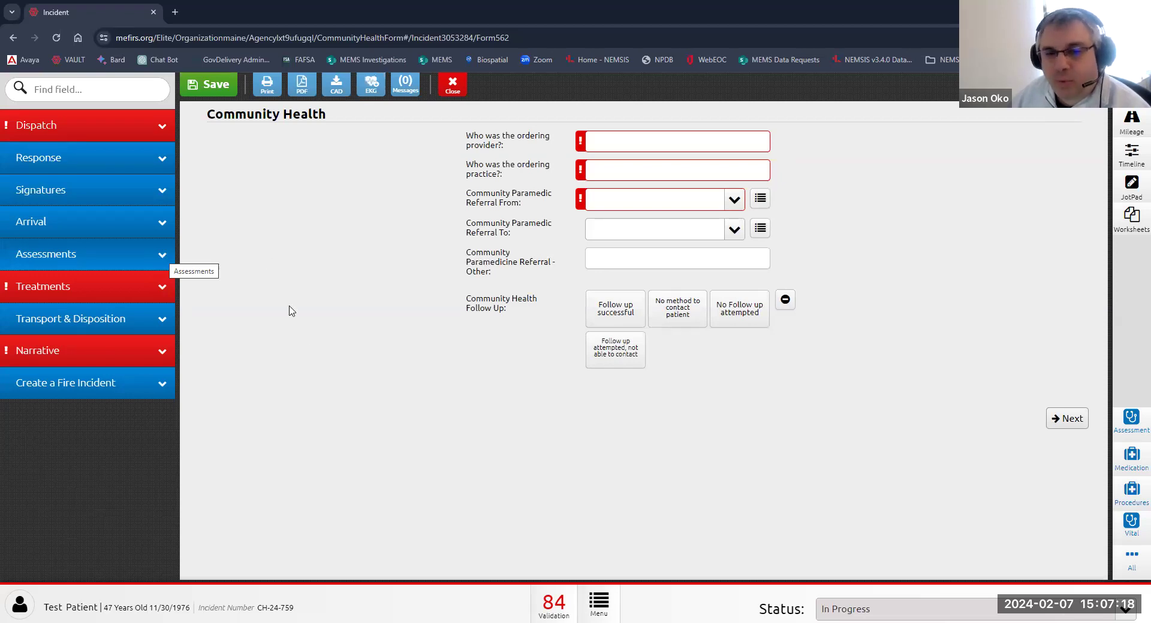
{"action": "left_click", "coordinate": [50, 322]}
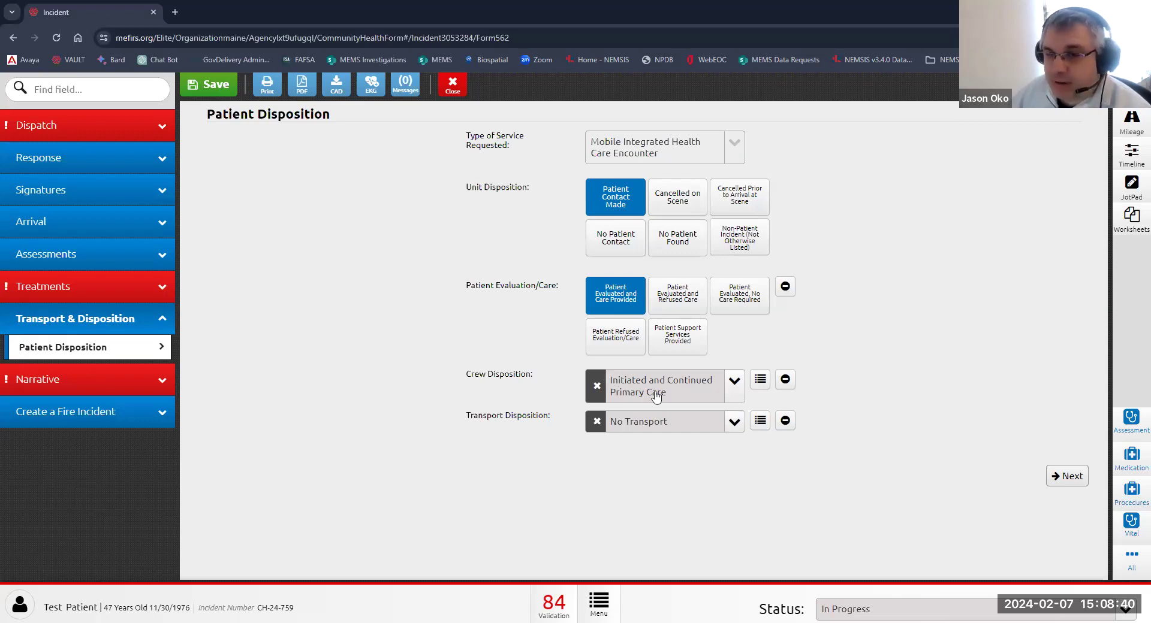
{"action": "left_click", "coordinate": [656, 395]}
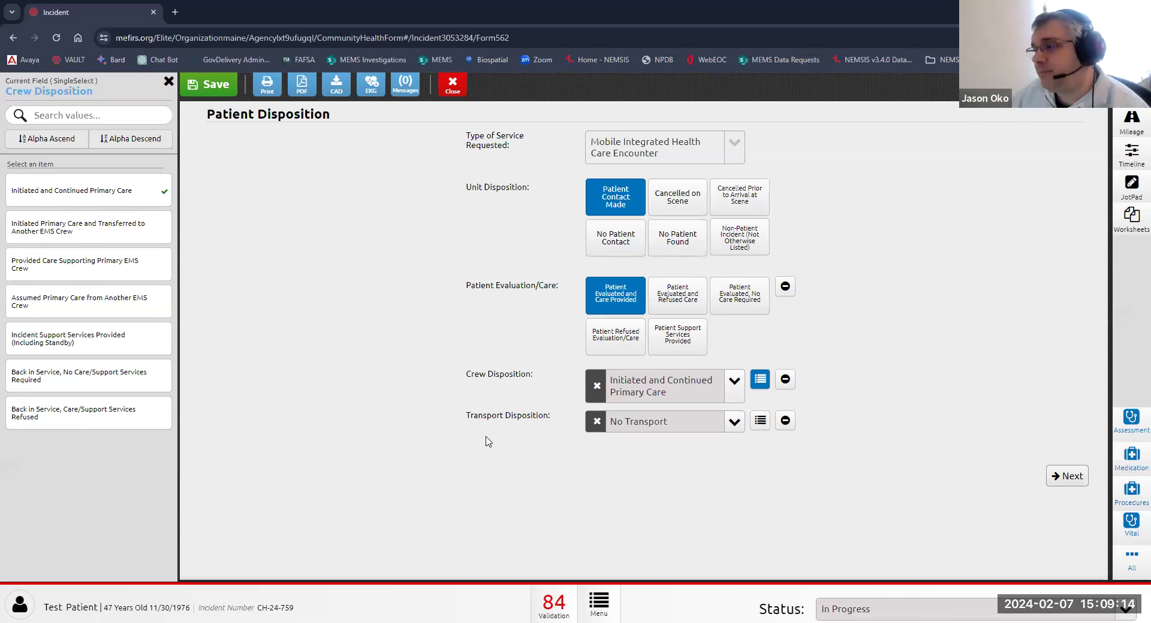
{"action": "left_click", "coordinate": [636, 430]}
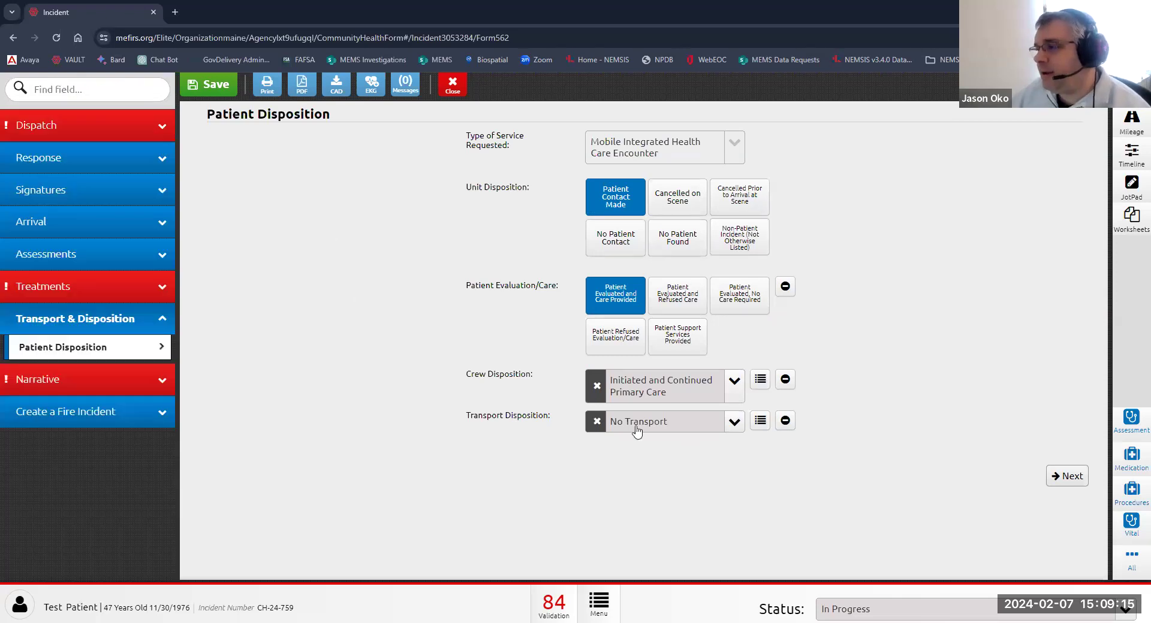
{"action": "left_click", "coordinate": [684, 431]}
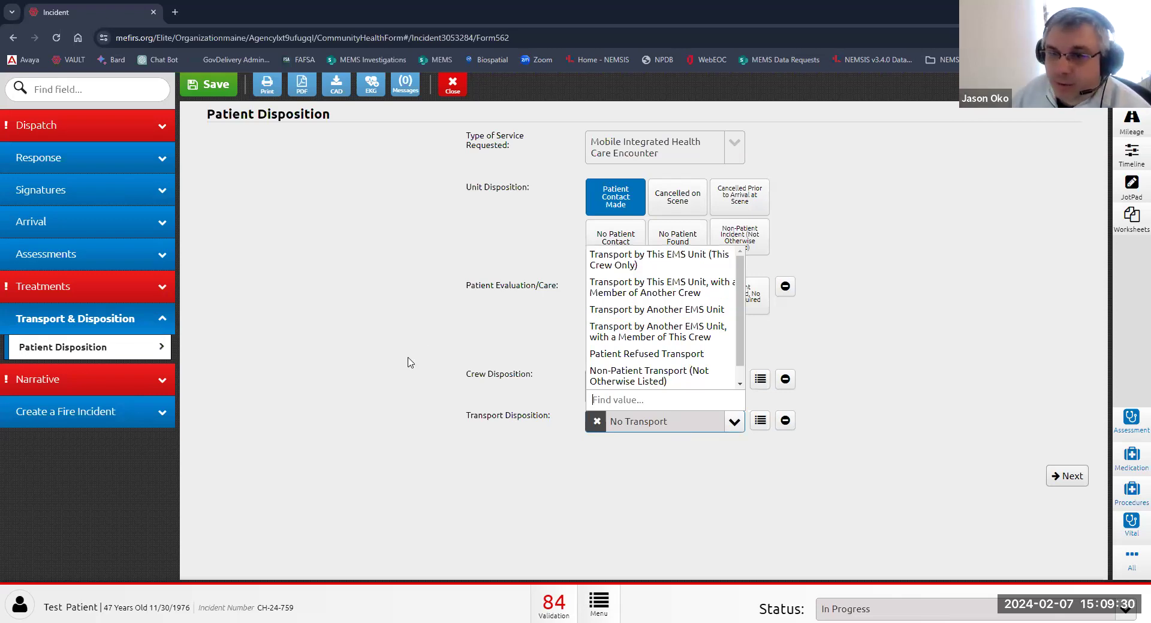
{"action": "left_click", "coordinate": [447, 395]}
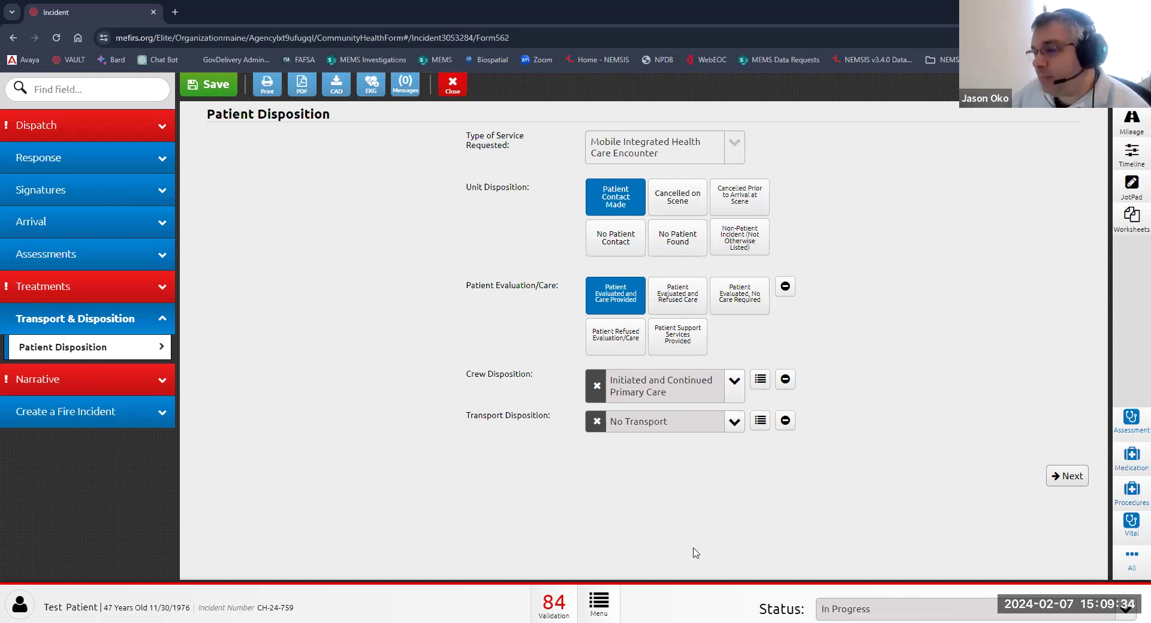
Review the Narrative page and the incident timeline's patient signature entry, closing the entry without changes.
{"action": "left_click", "coordinate": [119, 381]}
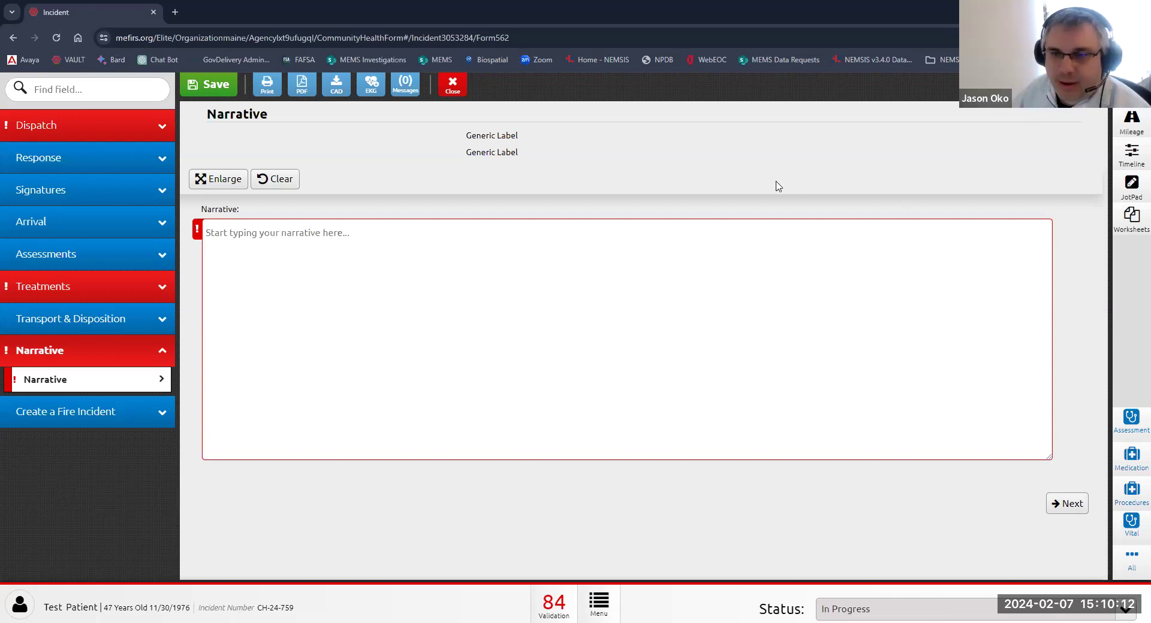
{"action": "left_click", "coordinate": [1133, 155]}
{"action": "left_click", "coordinate": [761, 112]}
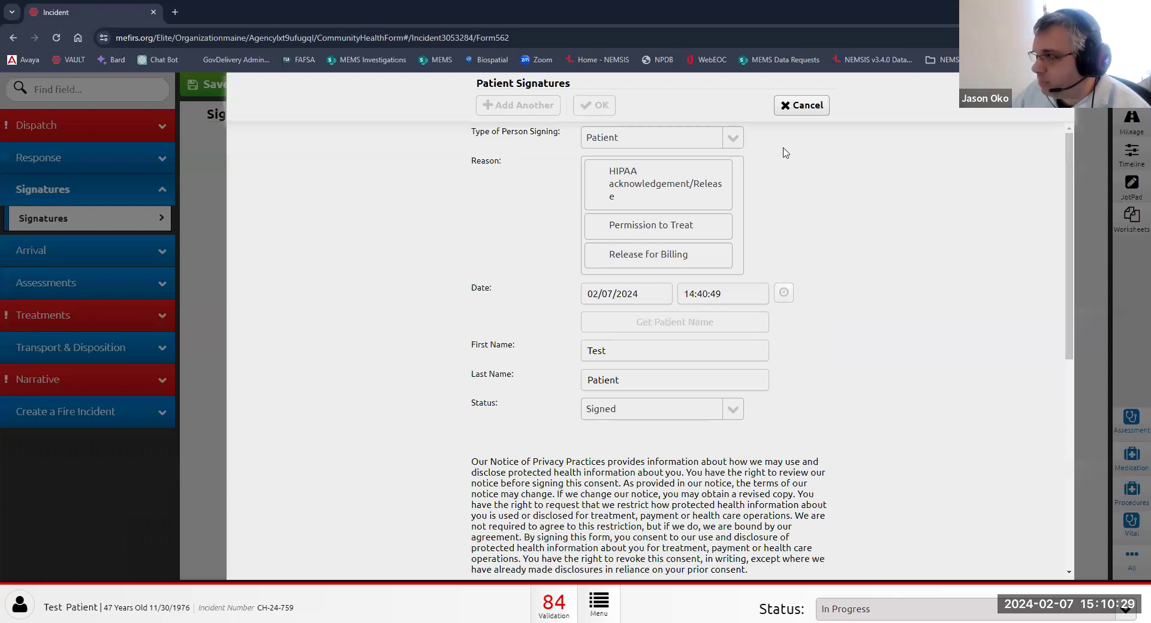
{"action": "left_click", "coordinate": [803, 108]}
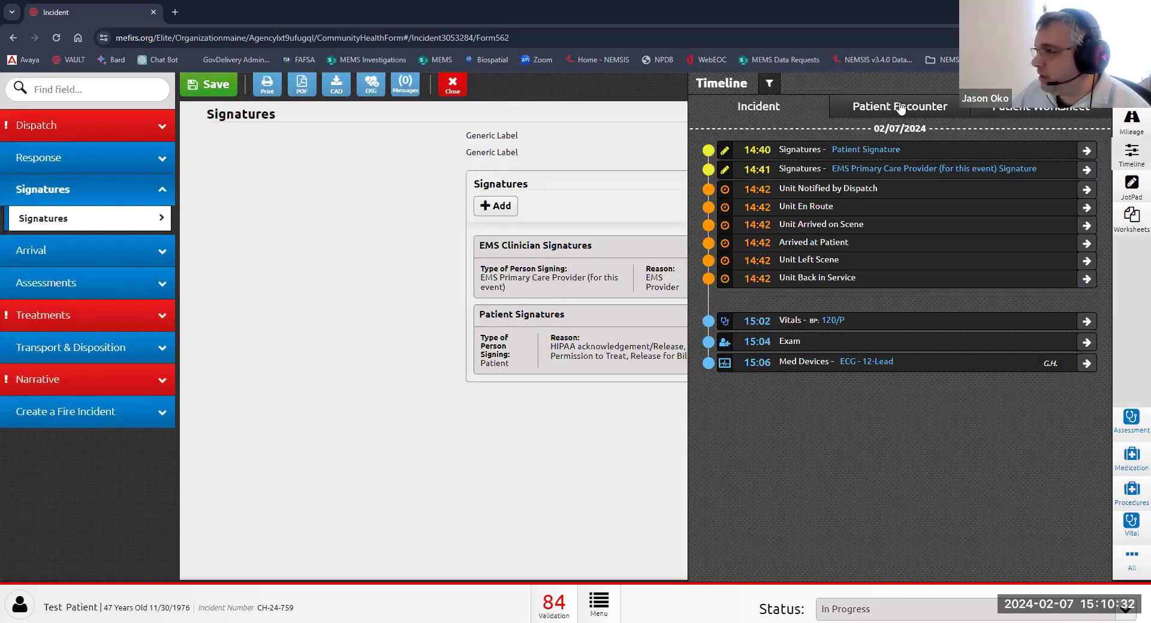
Review the patient encounter timeline's Blood Pressure history for the last 180 days, as a graph and as data.
{"action": "left_click", "coordinate": [900, 107]}
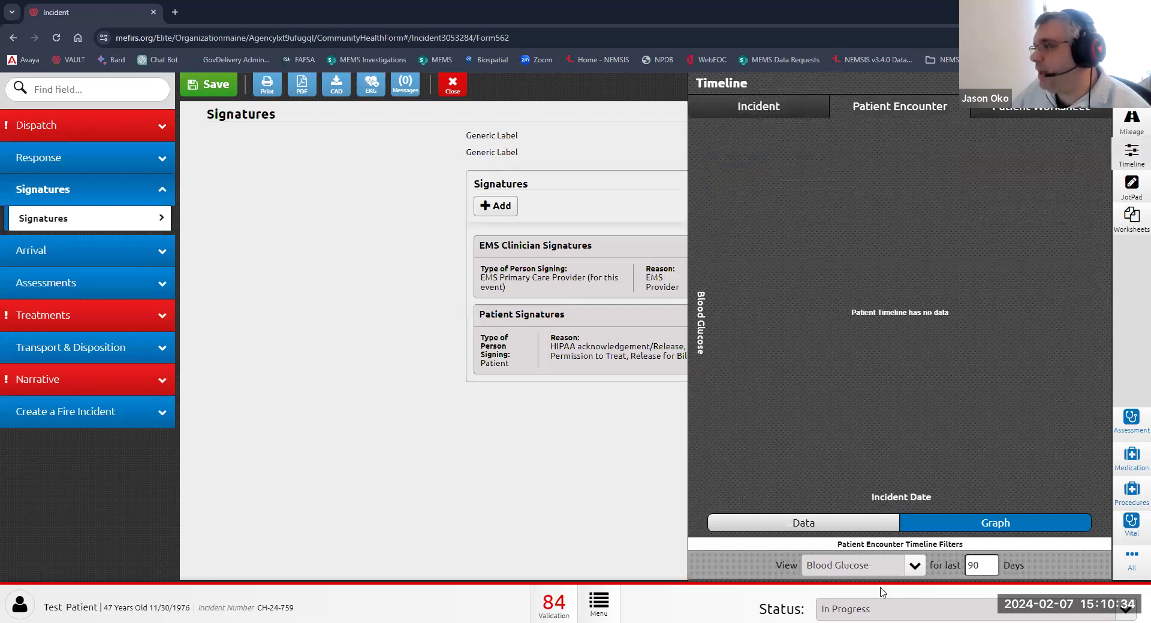
{"action": "left_click", "coordinate": [975, 567]}
{"action": "left_click_drag", "start_coordinate": [980, 566], "coordinate": [914, 567]}
{"action": "type", "text": "180"}
{"action": "key", "text": "Return"}
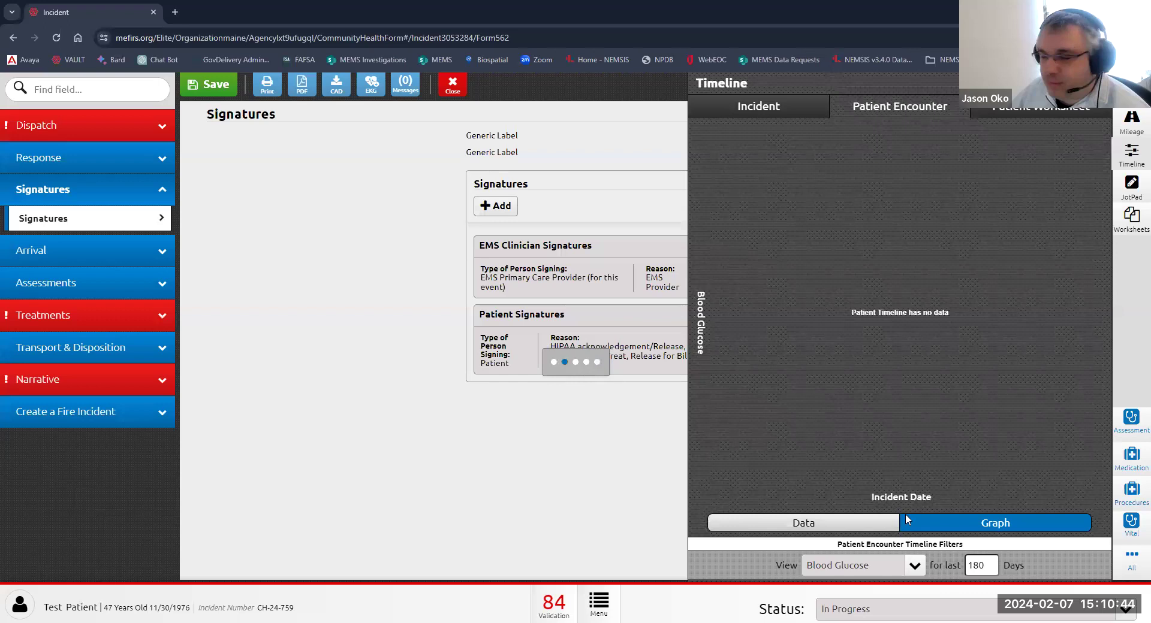
{"action": "left_click", "coordinate": [912, 568]}
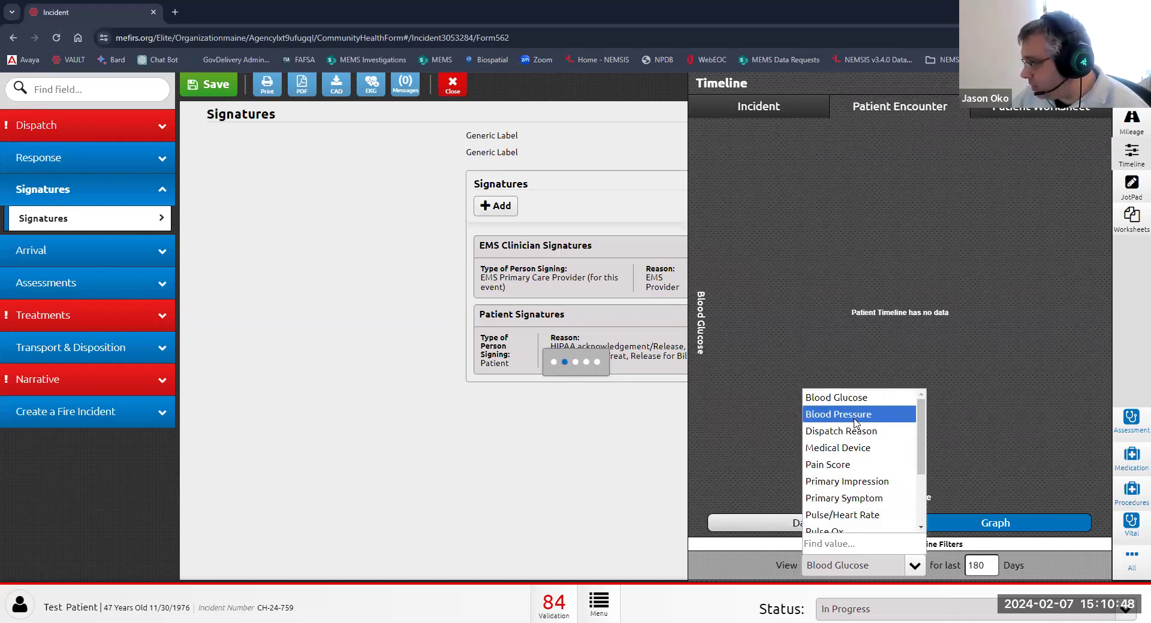
{"action": "left_click", "coordinate": [855, 424]}
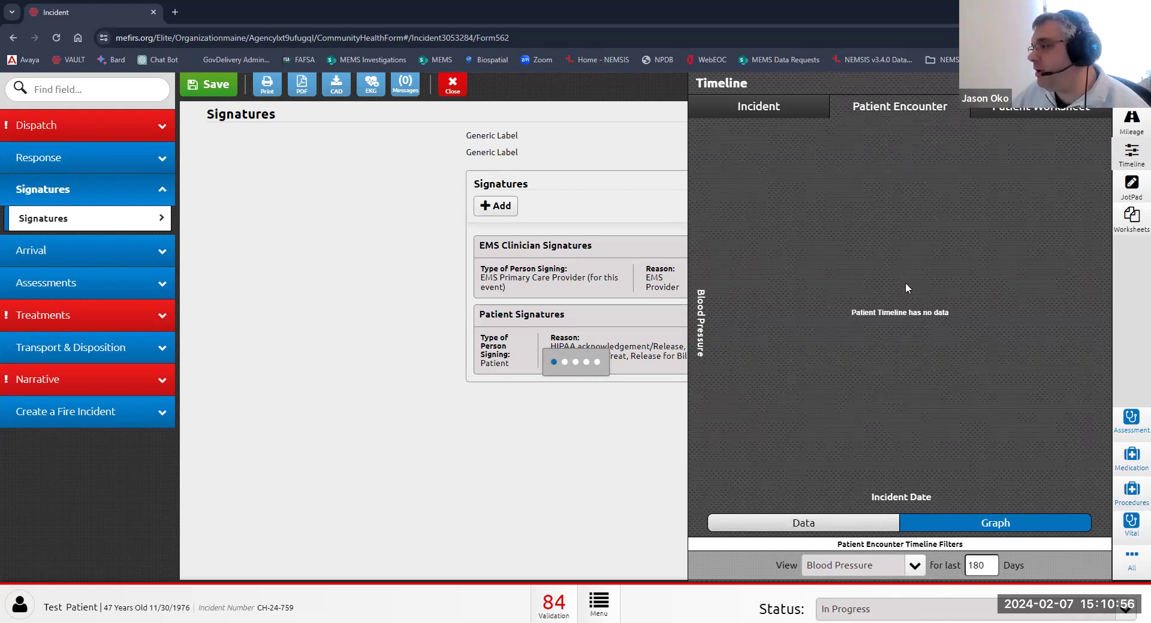
{"action": "left_click", "coordinate": [801, 525]}
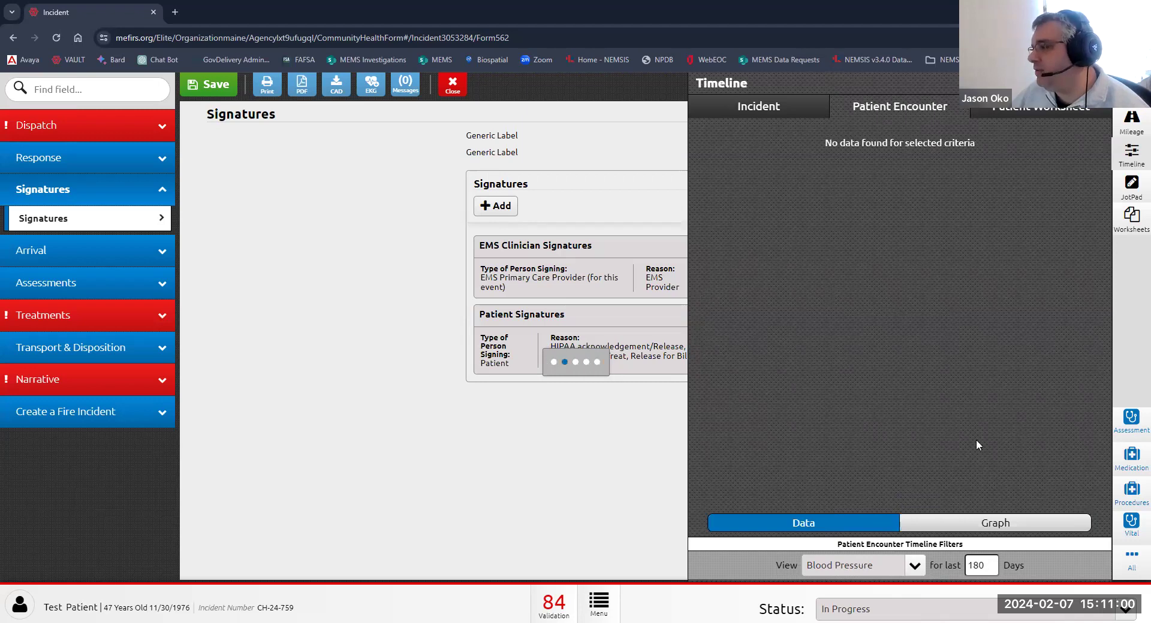
Examine the patient encounter timeline's Pulse/Heart Rate and Weight (Kg) graphs and look through the other available measures.
{"action": "left_click", "coordinate": [914, 567]}
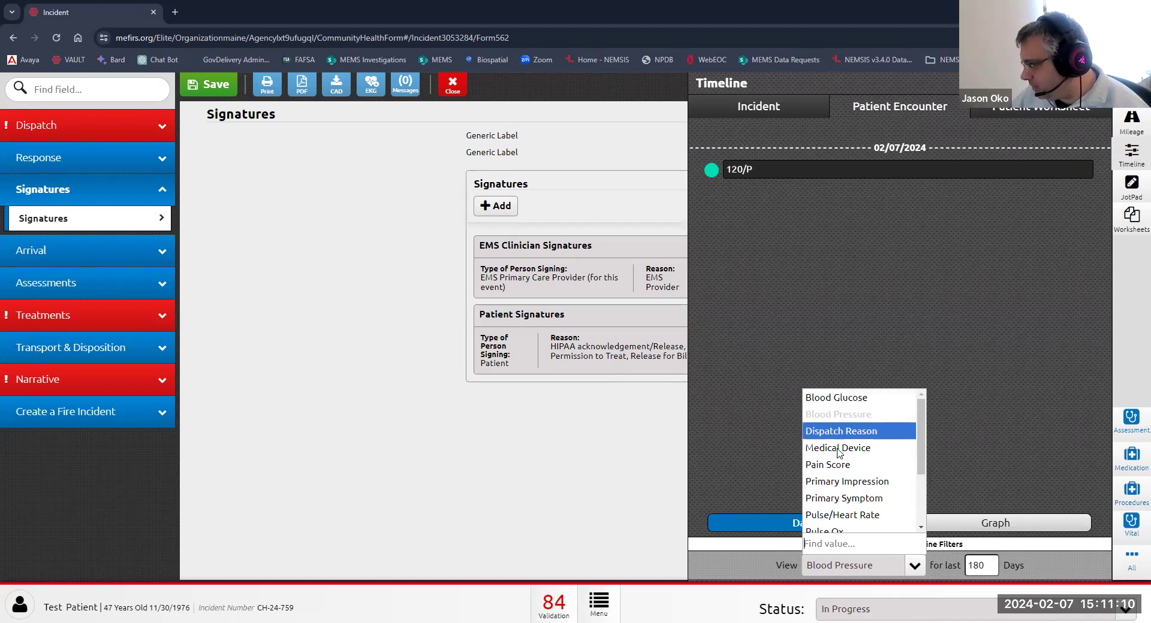
{"action": "left_click", "coordinate": [835, 517]}
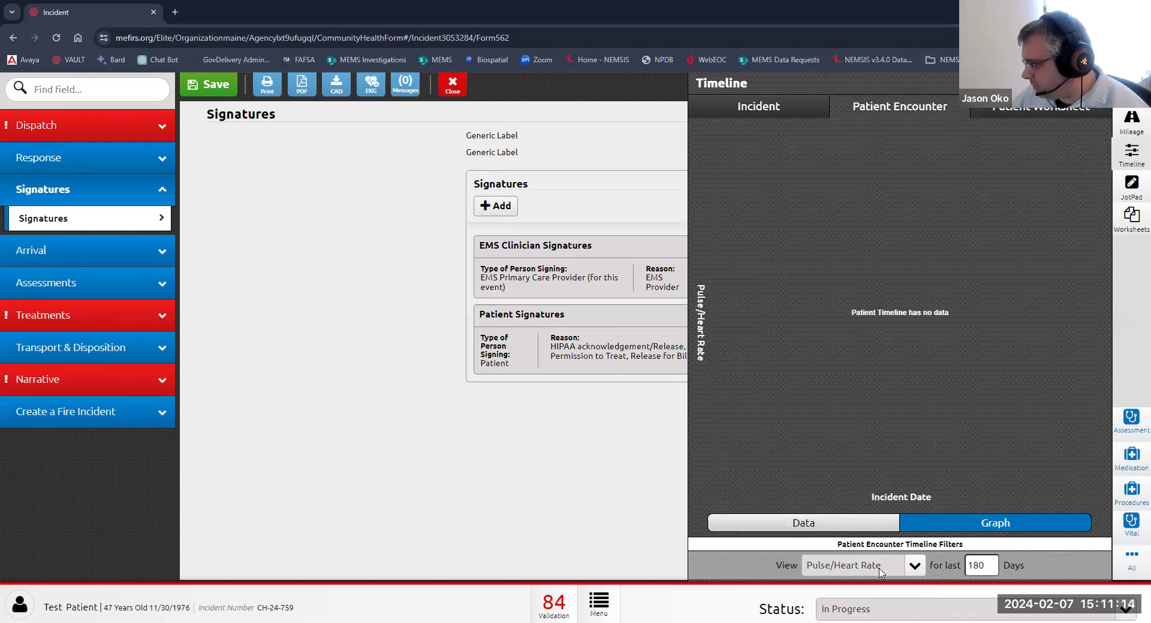
{"action": "left_click", "coordinate": [902, 569]}
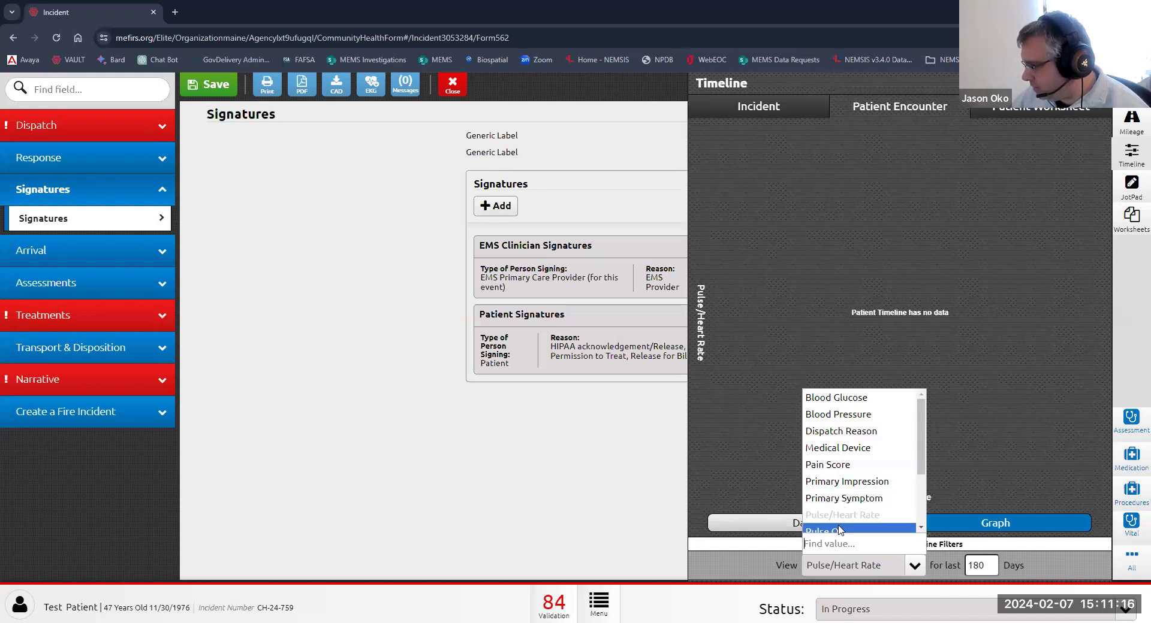
{"action": "scroll", "coordinate": [839, 529], "scroll_direction": "down", "scroll_amount": 3}
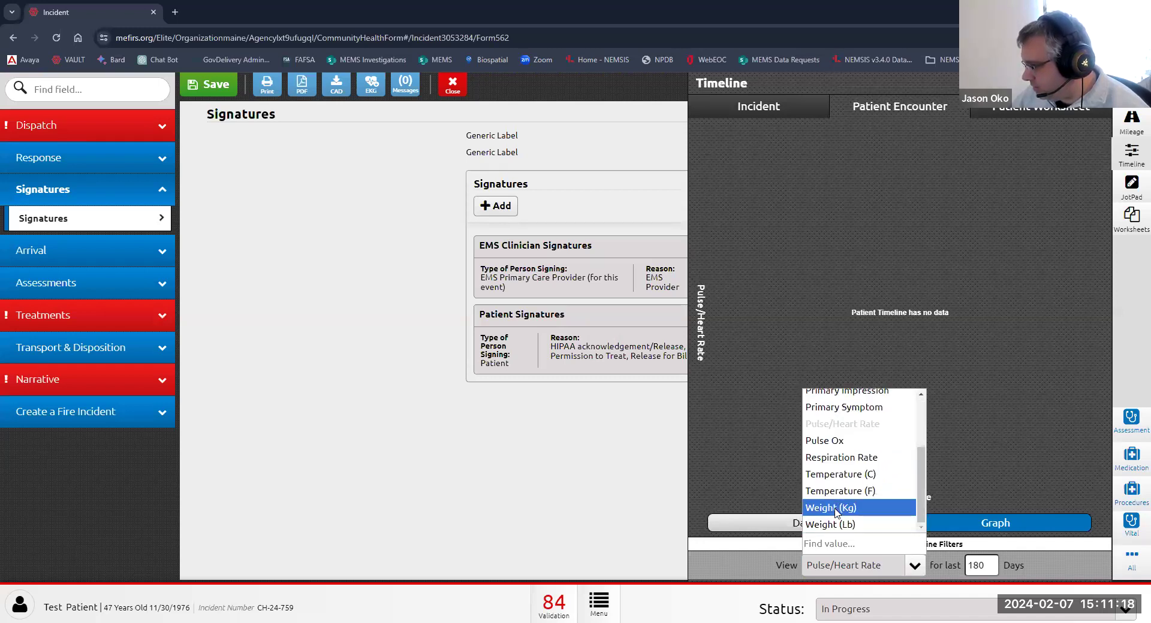
{"action": "left_click", "coordinate": [837, 509]}
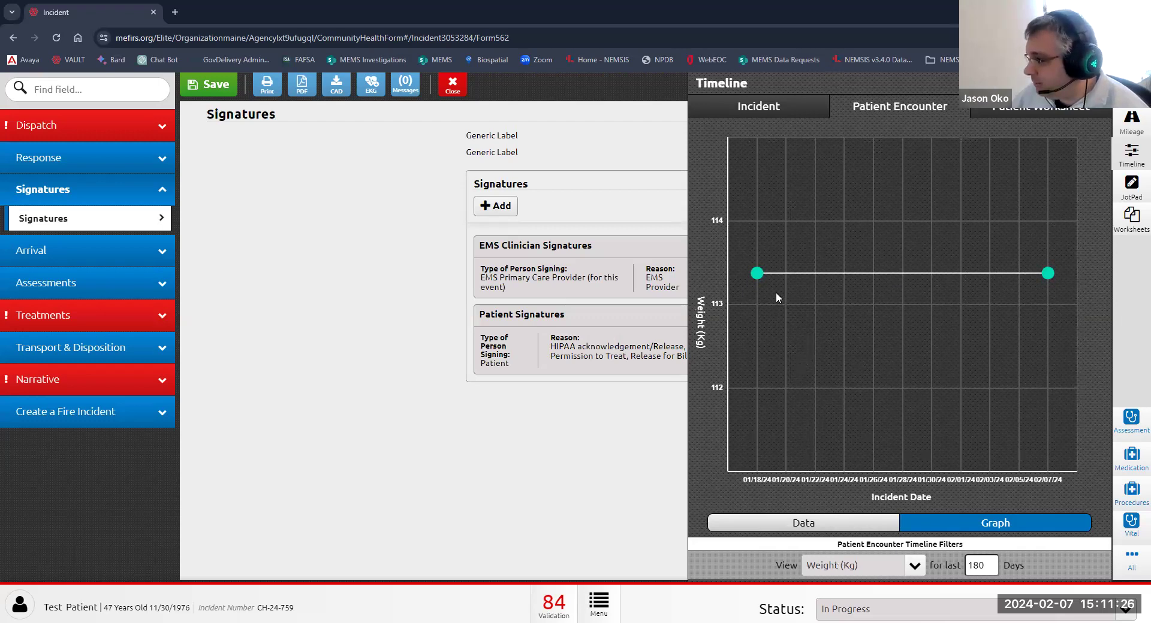
{"action": "mouse_move", "coordinate": [761, 283]}
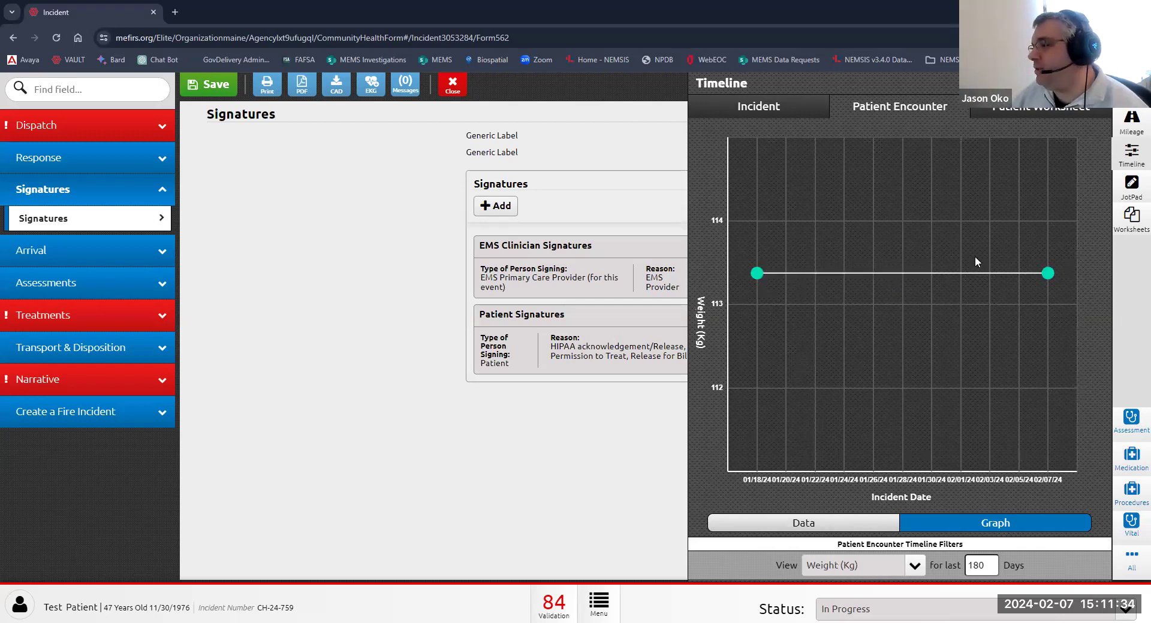
{"action": "left_click", "coordinate": [915, 565]}
{"action": "scroll", "coordinate": [890, 503], "scroll_direction": "up", "scroll_amount": 3}
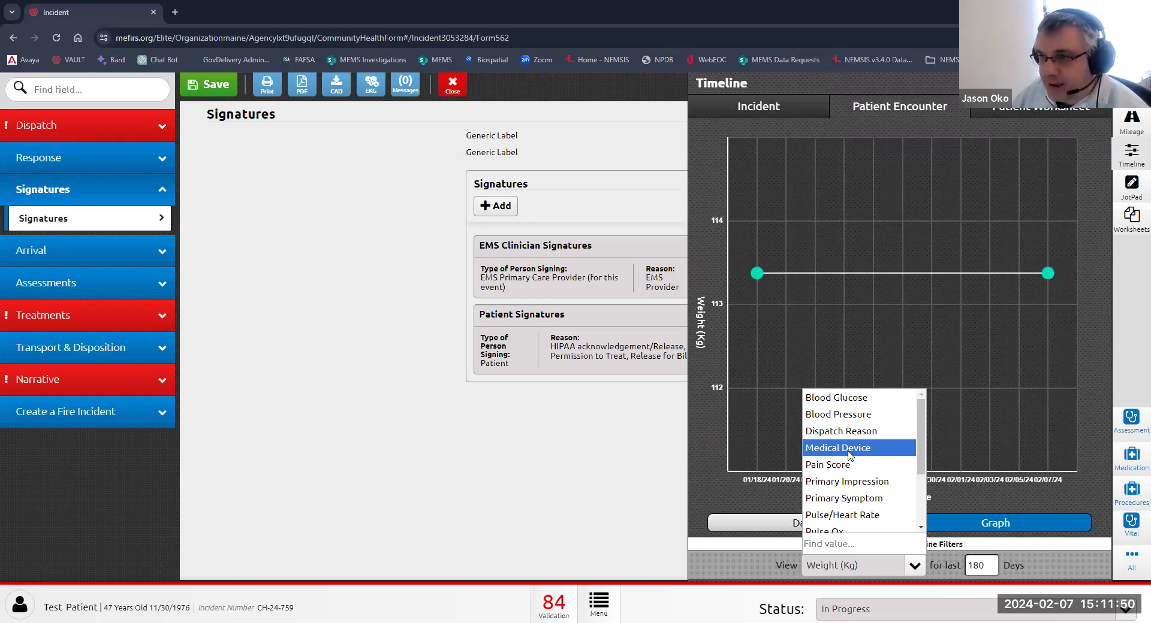
Revisit the Medication/Procedure/EKG and Patient Disposition pages, and review the patient encounter timeline's measure choices without selecting another one.
{"action": "left_click", "coordinate": [48, 325]}
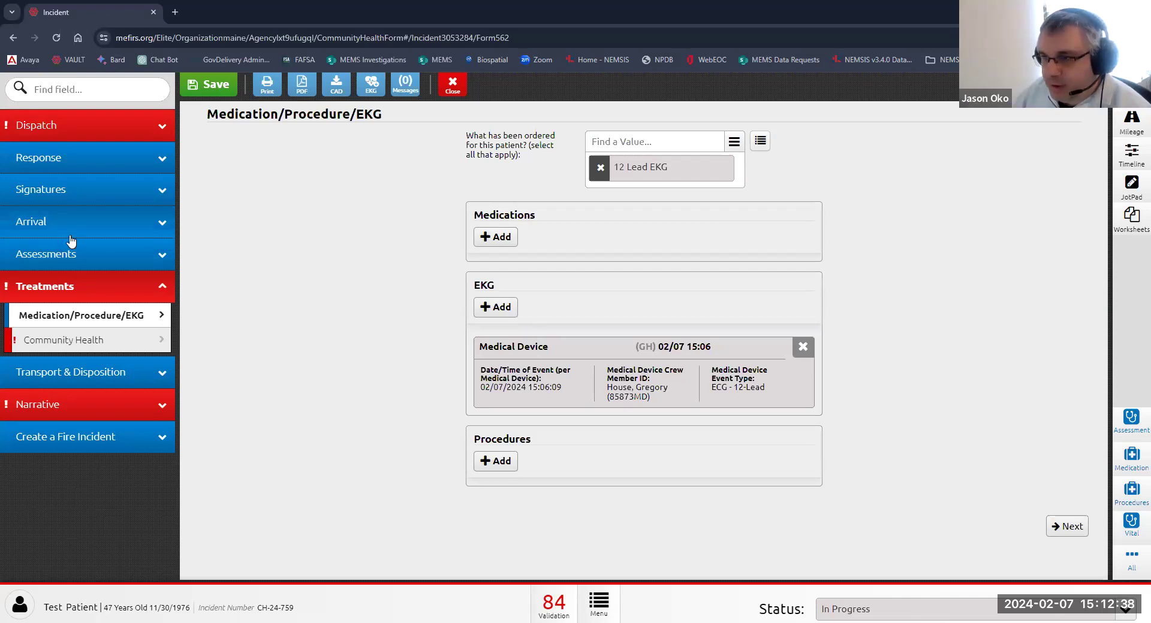
{"action": "left_click", "coordinate": [55, 374]}
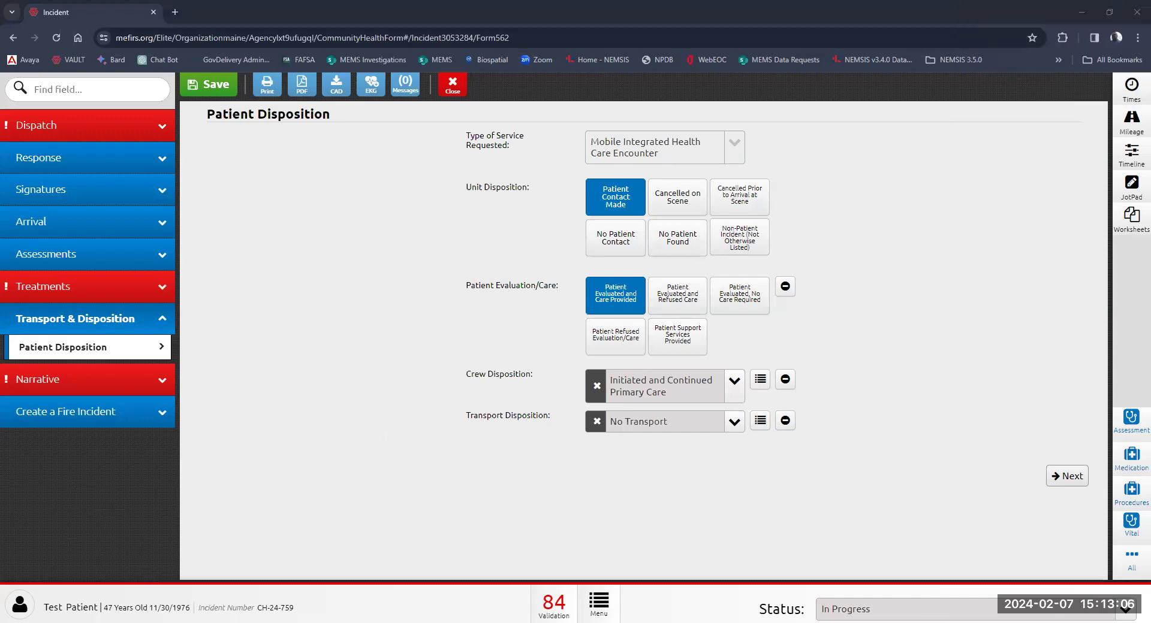
{"action": "left_click", "coordinate": [1131, 157]}
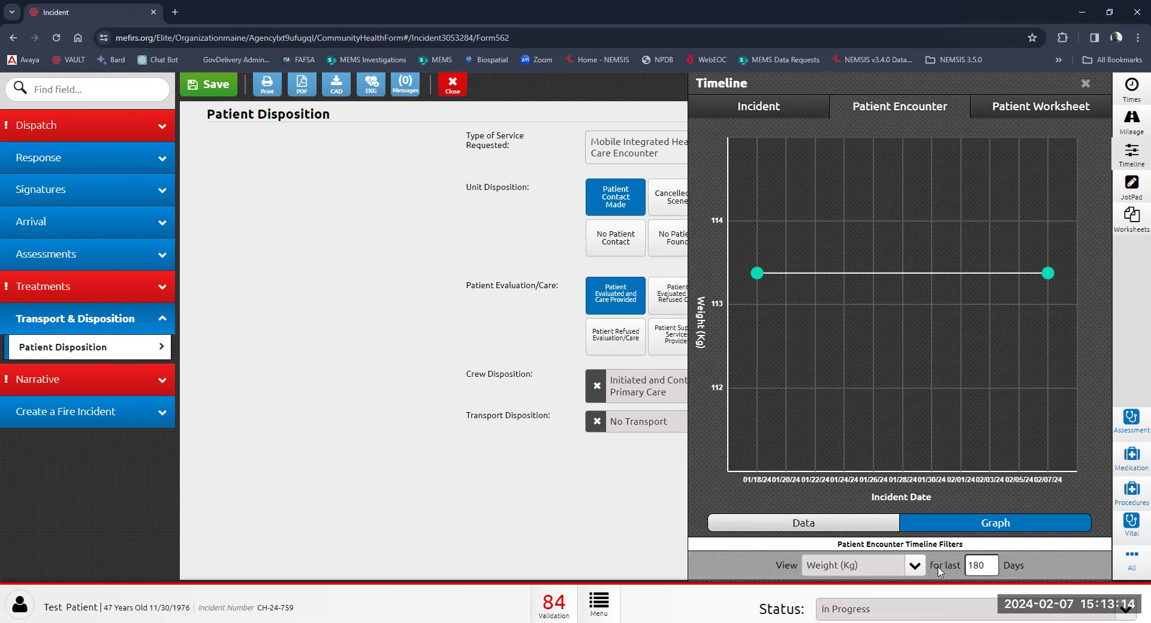
{"action": "left_click", "coordinate": [911, 565]}
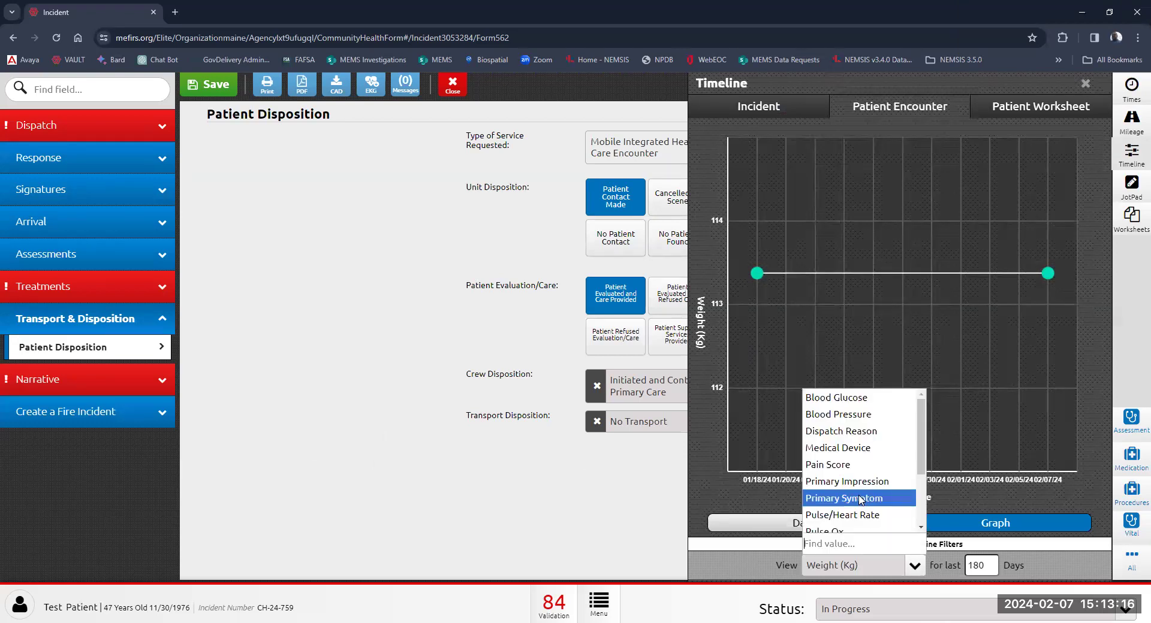
{"action": "scroll", "coordinate": [860, 501], "scroll_direction": "down", "scroll_amount": 3}
{"action": "scroll", "coordinate": [862, 510], "scroll_direction": "up", "scroll_amount": 3}
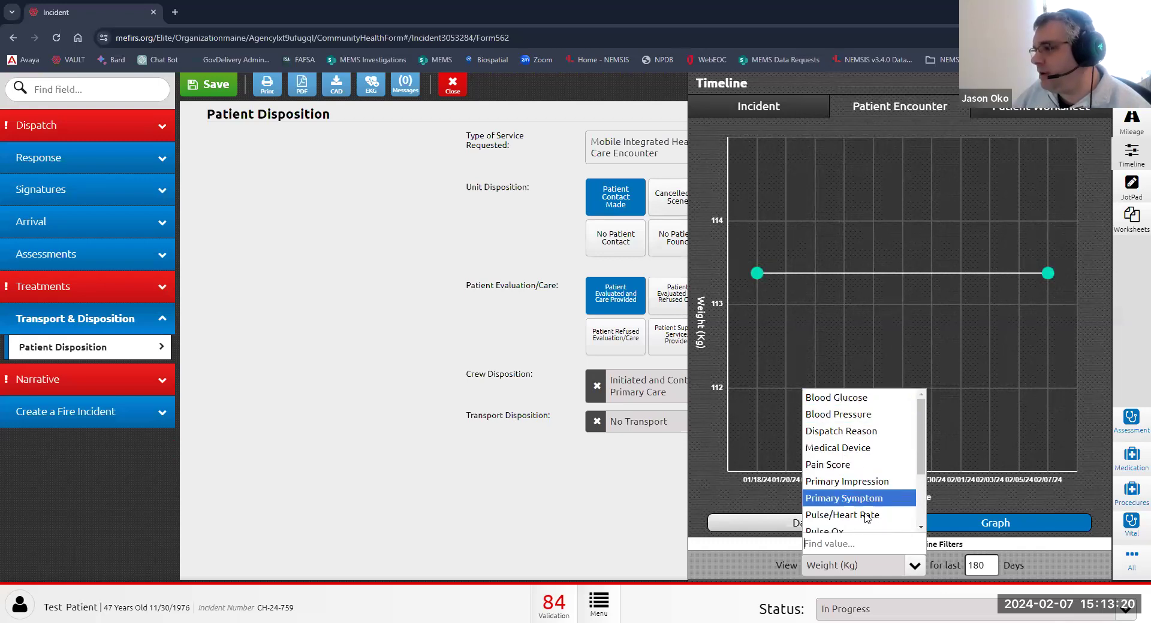
{"action": "scroll", "coordinate": [871, 500], "scroll_direction": "down", "scroll_amount": 3}
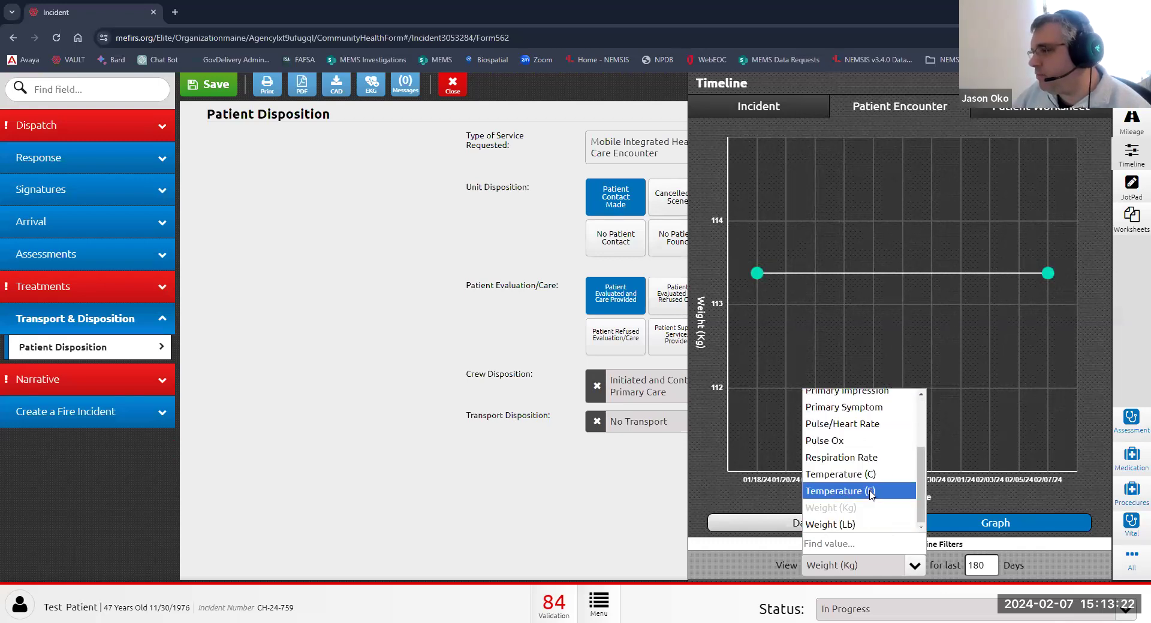
{"action": "scroll", "coordinate": [871, 497], "scroll_direction": "up", "scroll_amount": 3}
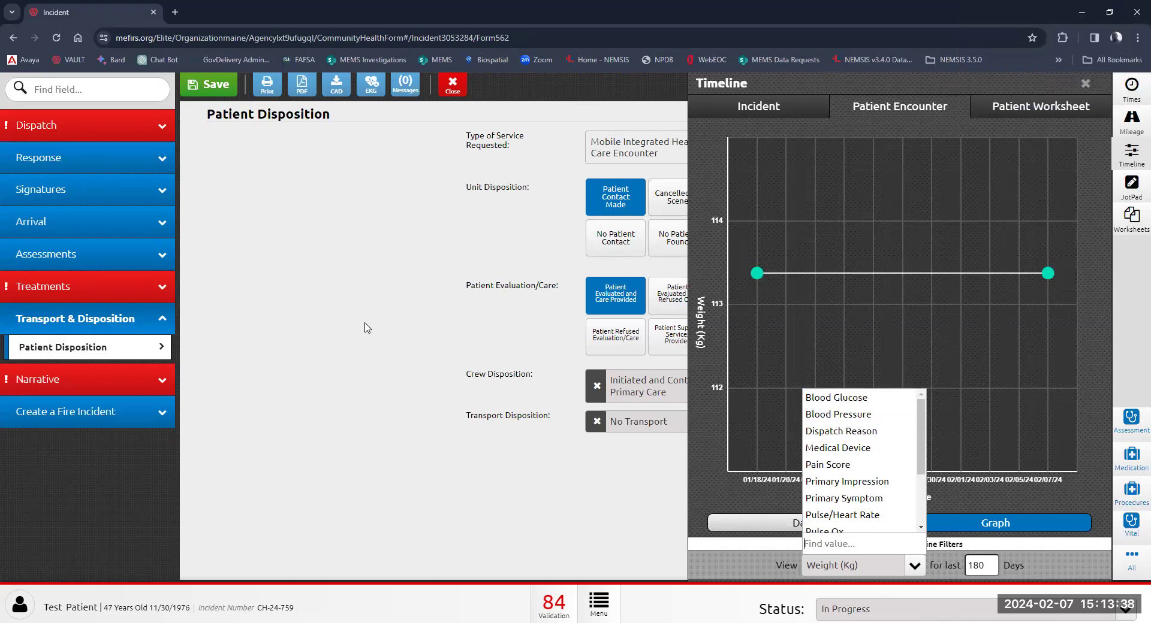
{"action": "left_click", "coordinate": [307, 319]}
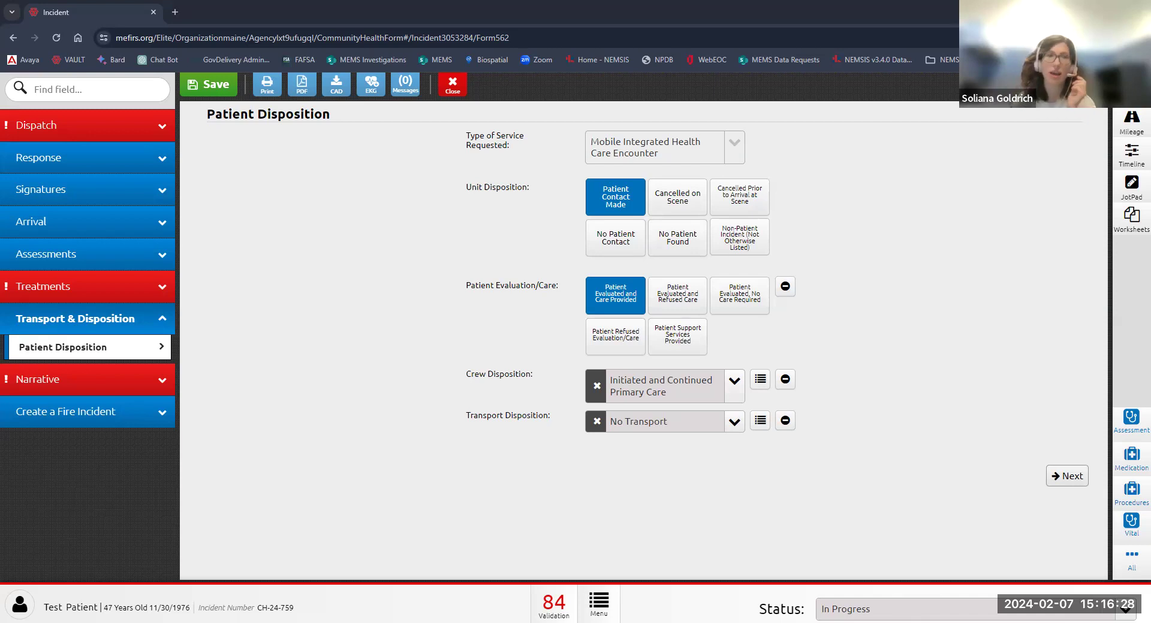
Leave the run form and open the Community Health section of the Augusta test patient's record from Patient Records.
{"action": "left_click", "coordinate": [94, 202]}
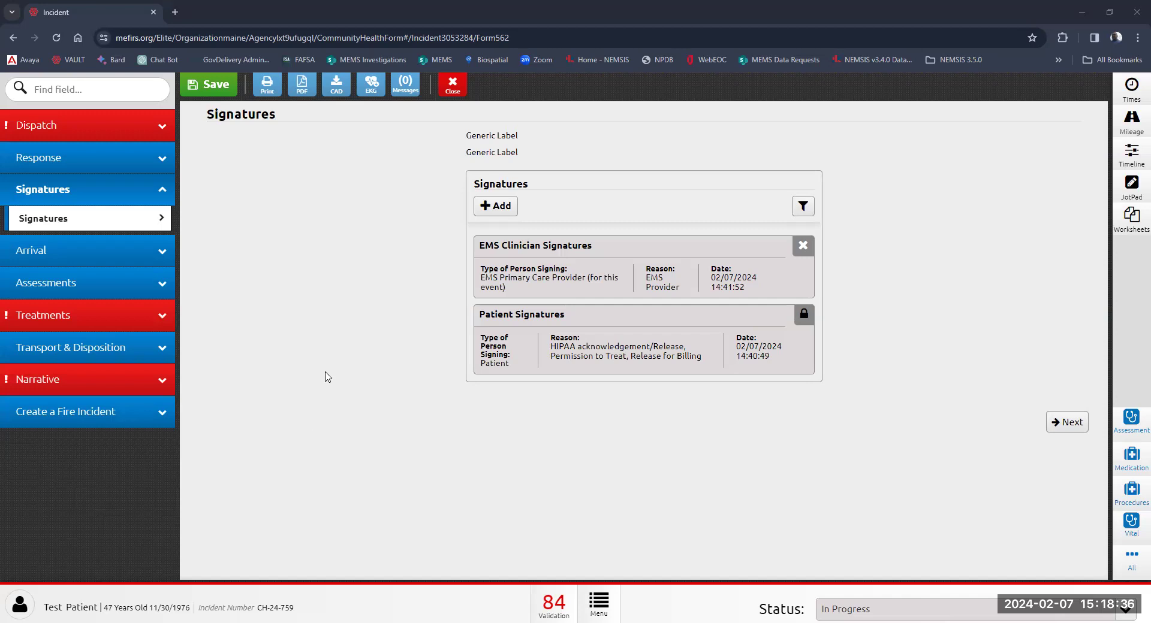
{"action": "left_click", "coordinate": [453, 87]}
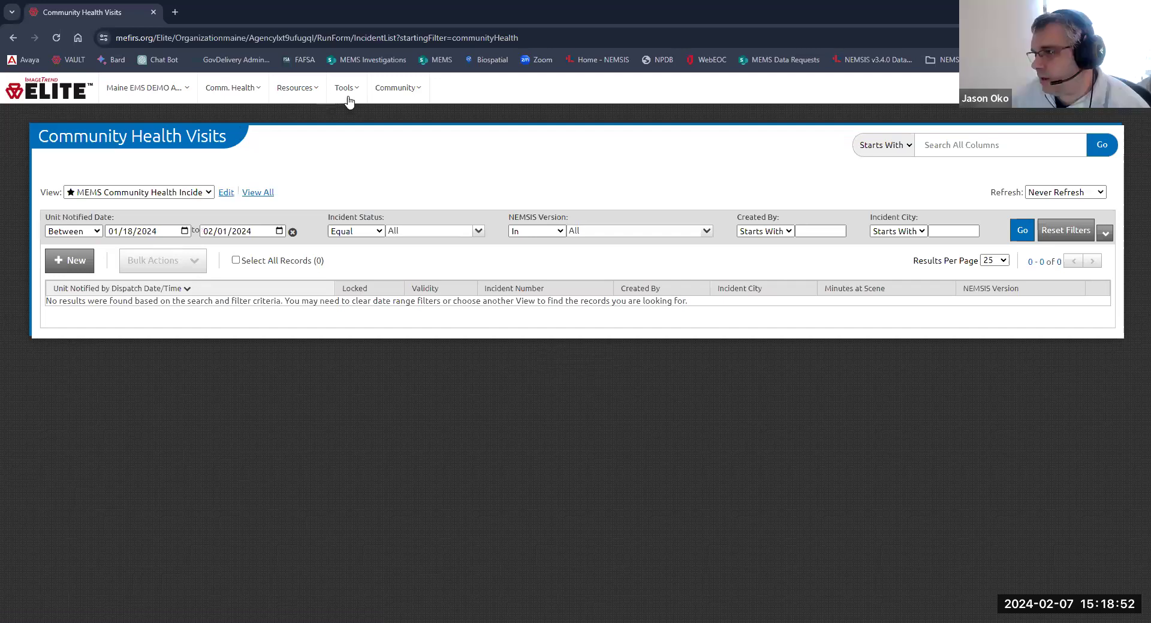
{"action": "left_click", "coordinate": [316, 96]}
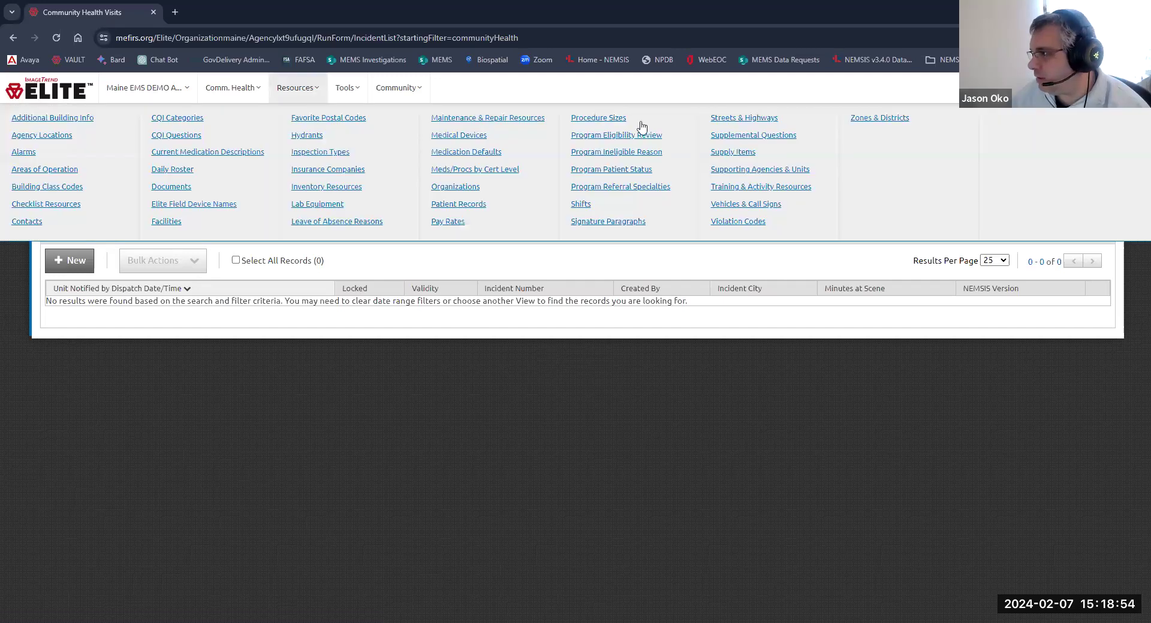
{"action": "left_click", "coordinate": [465, 205]}
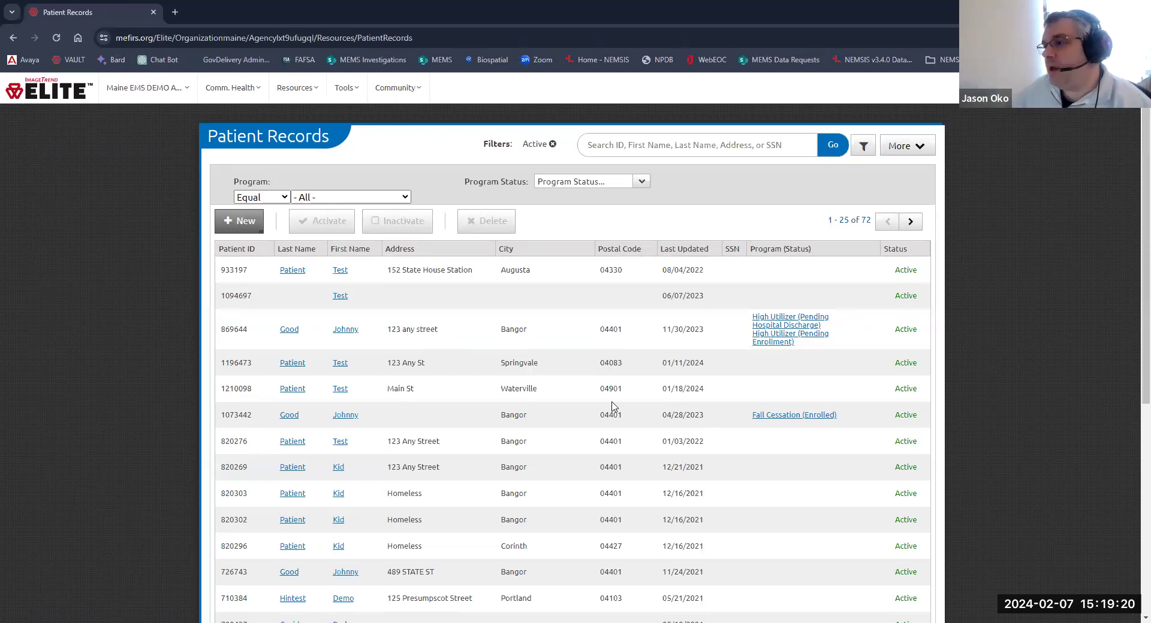
{"action": "left_click", "coordinate": [292, 271]}
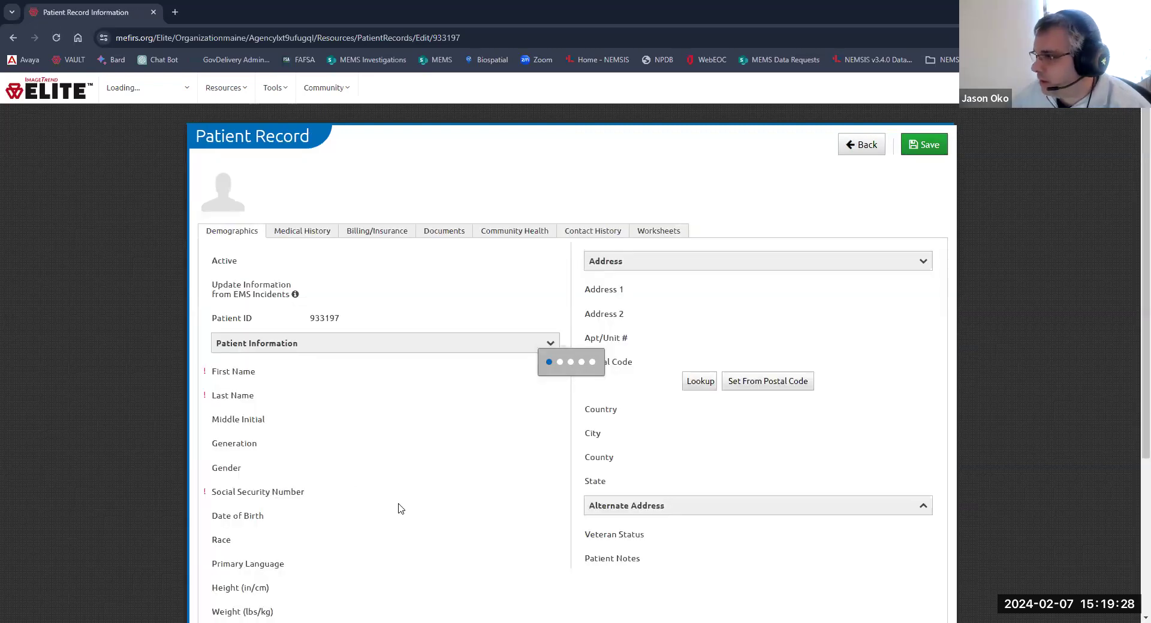
{"action": "left_click", "coordinate": [523, 232]}
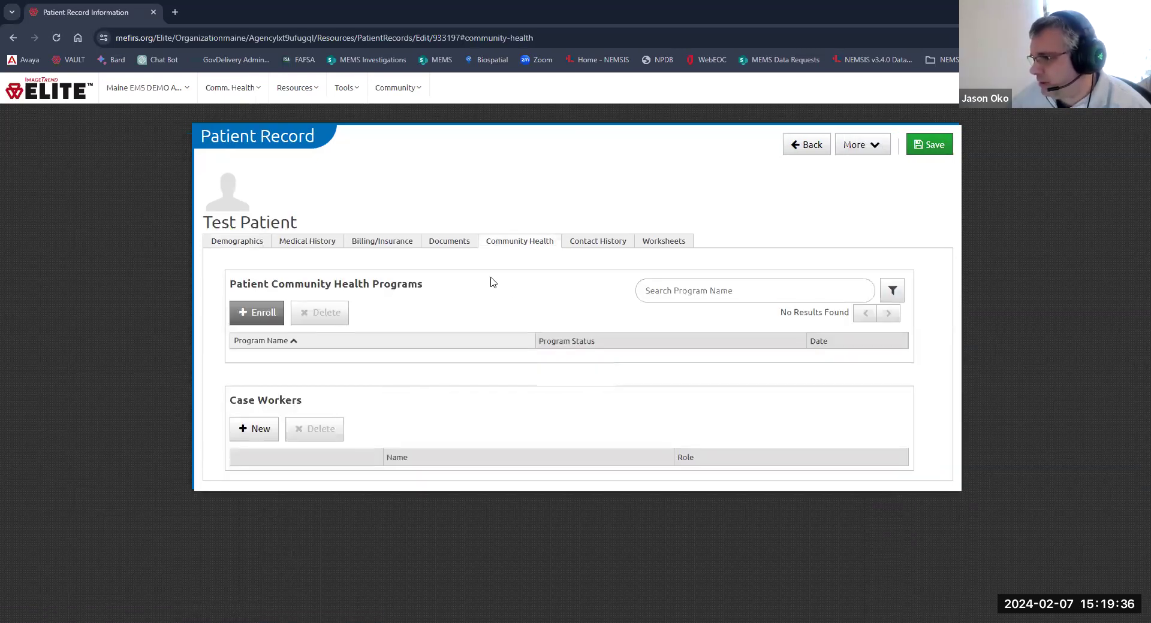
Upload Med-Care.jpg to the patient record's documents with the description "vehicle" and select the uploaded document.
{"action": "left_click", "coordinate": [449, 246]}
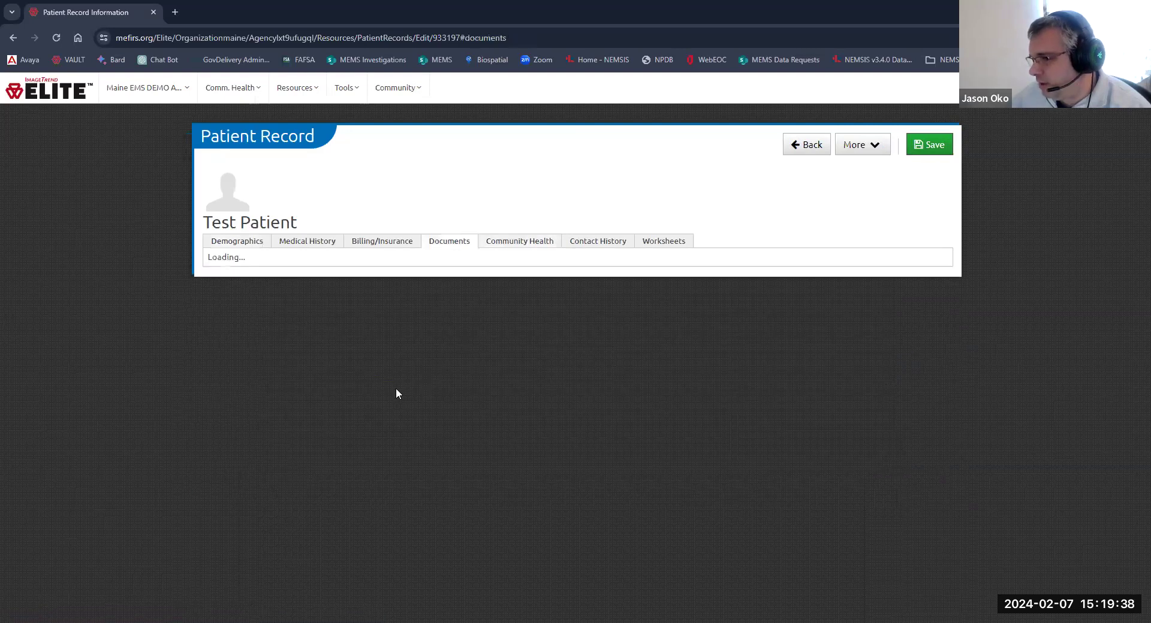
{"action": "left_click", "coordinate": [247, 301]}
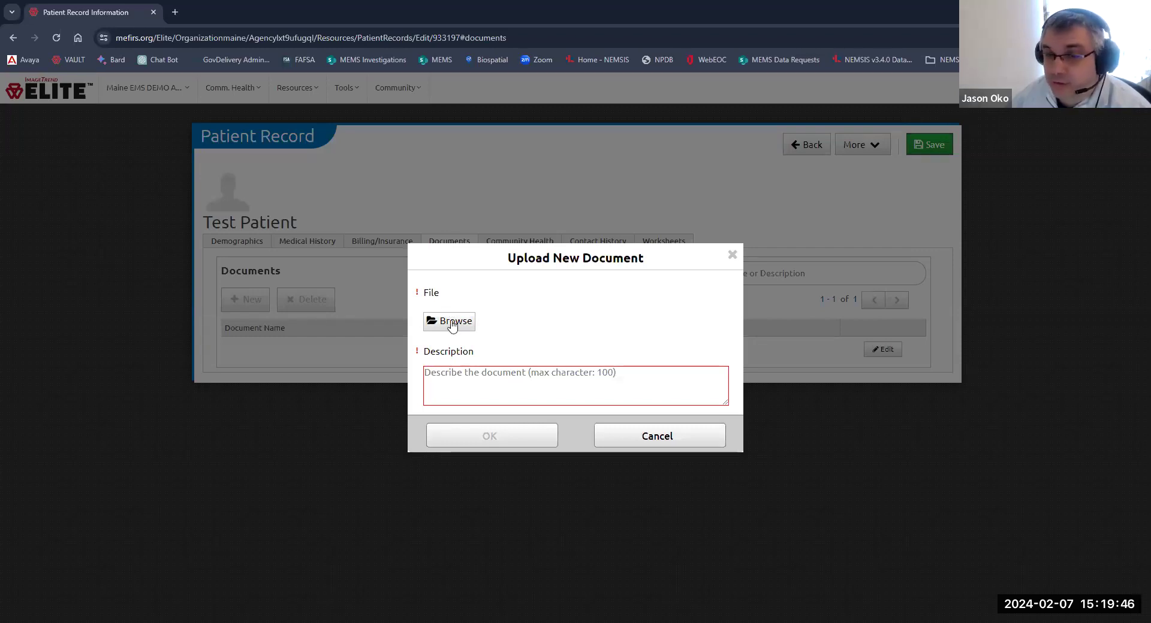
{"action": "left_click", "coordinate": [453, 323]}
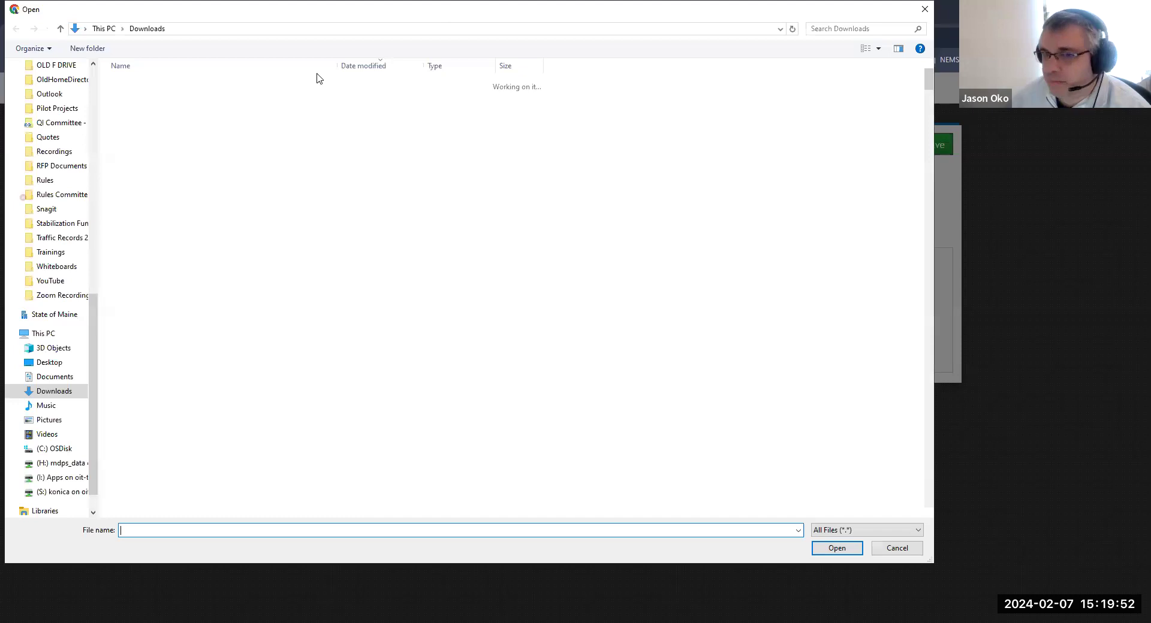
{"action": "key", "text": "Escape"}
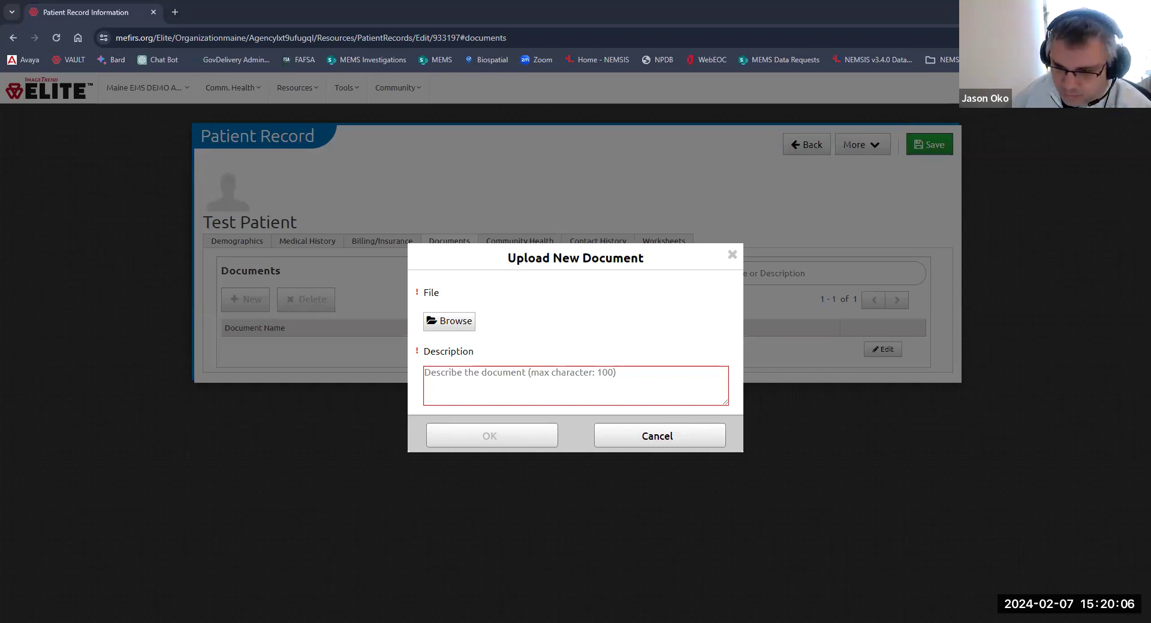
{"action": "double_click", "coordinate": [143, 401]}
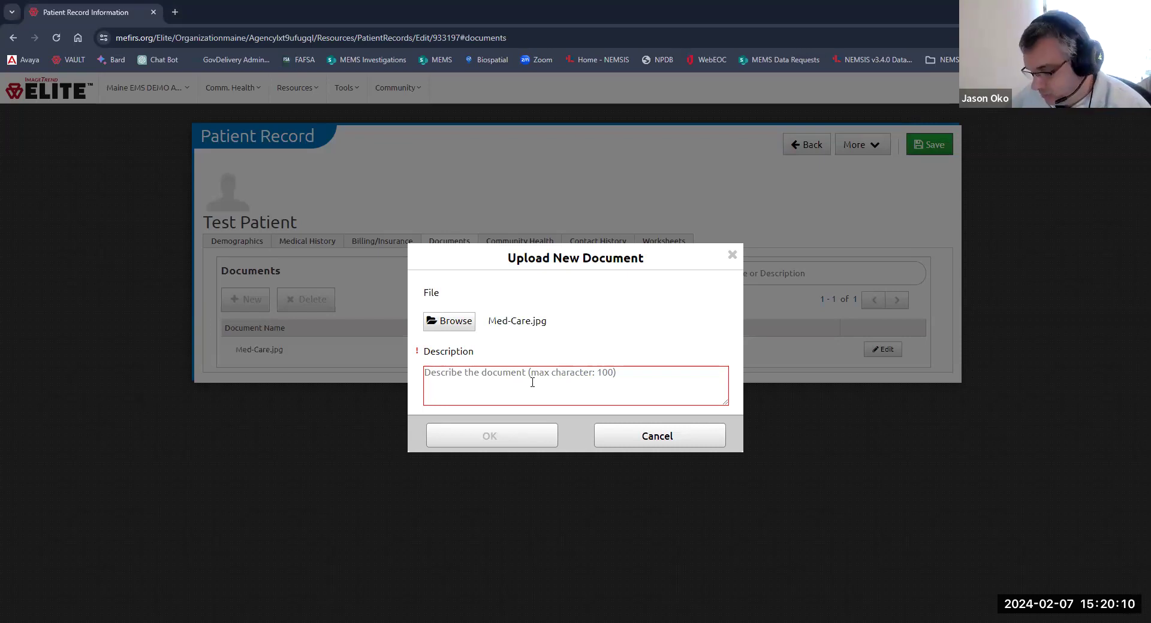
{"action": "type", "text": "vehicle"}
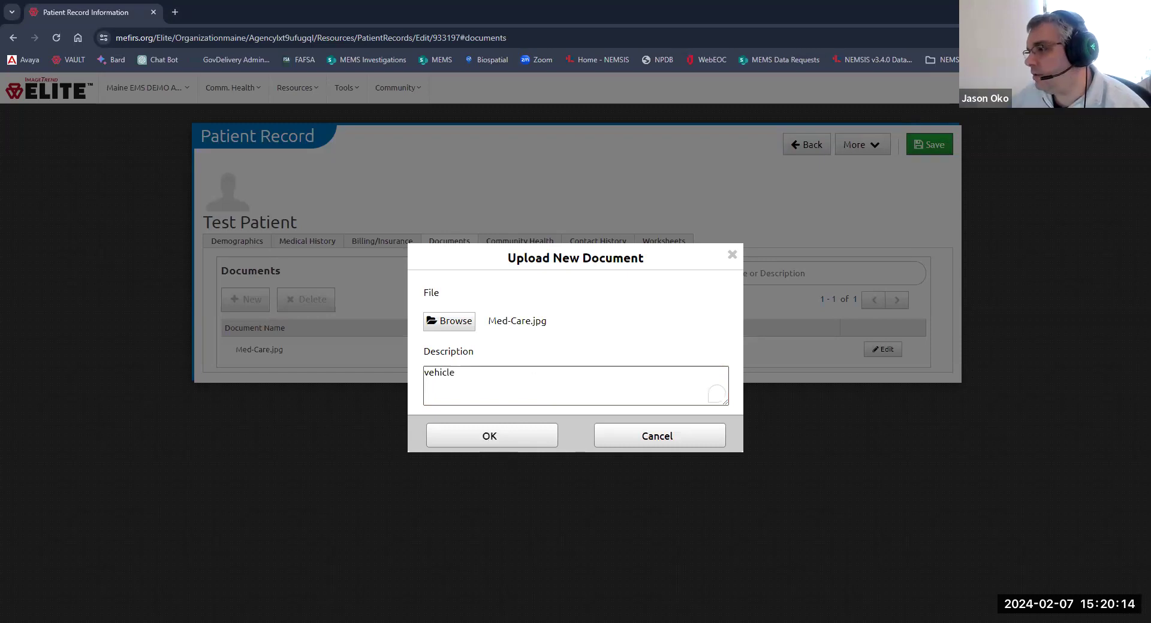
{"action": "left_click", "coordinate": [491, 437]}
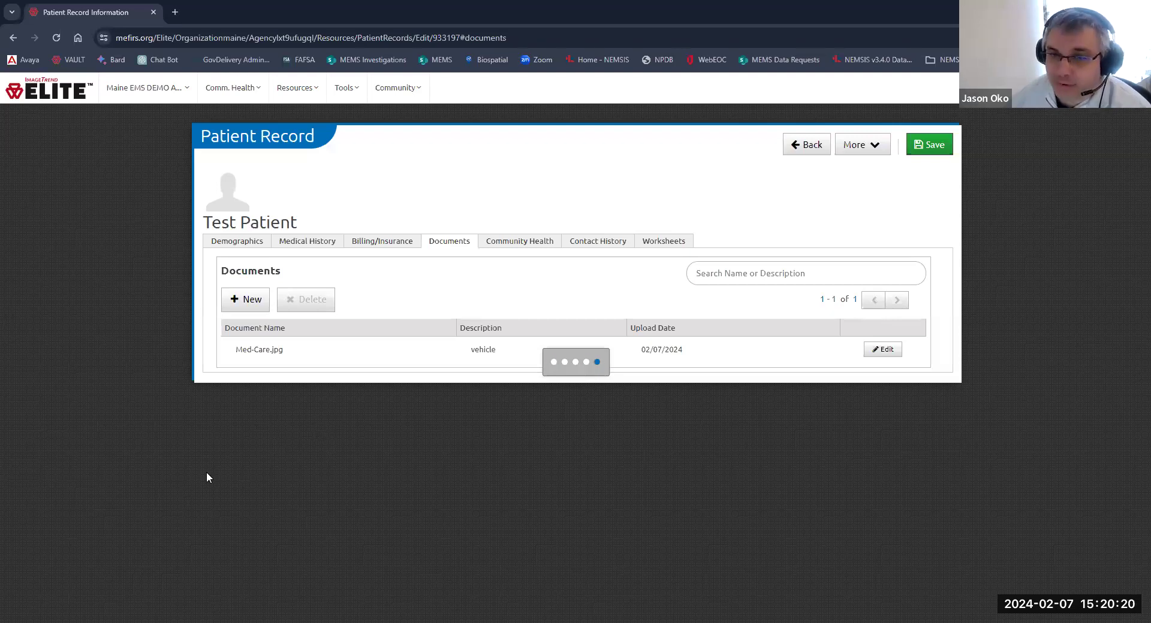
{"action": "left_click", "coordinate": [334, 354]}
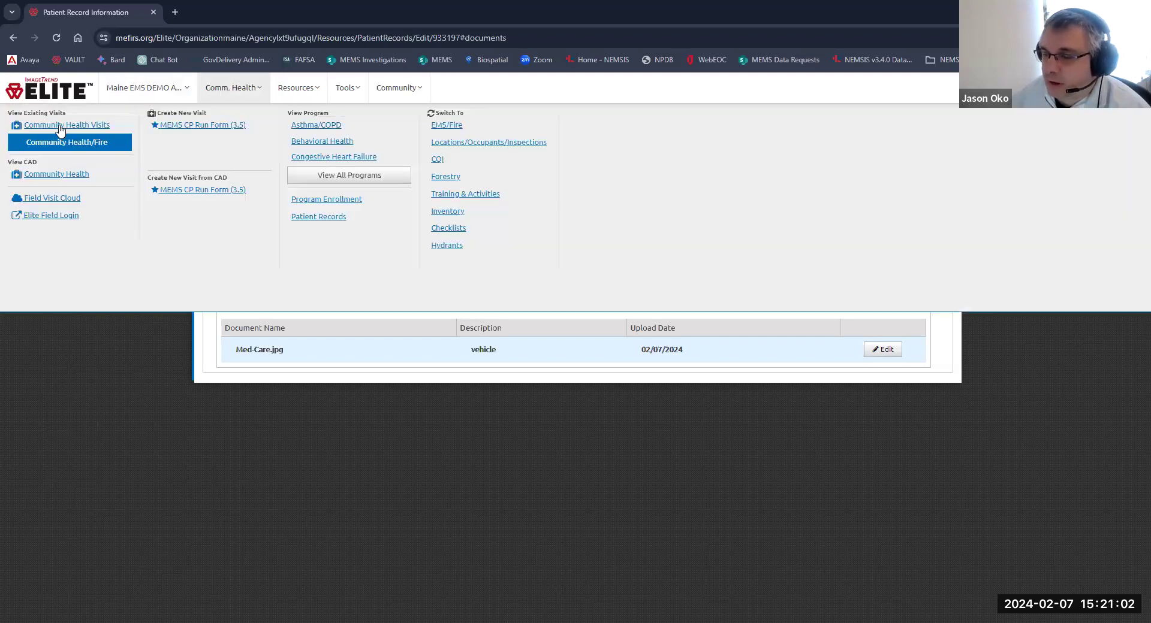
Return to the Community Health Visits list and dismiss the error dialog.
{"action": "left_click", "coordinate": [627, 120]}
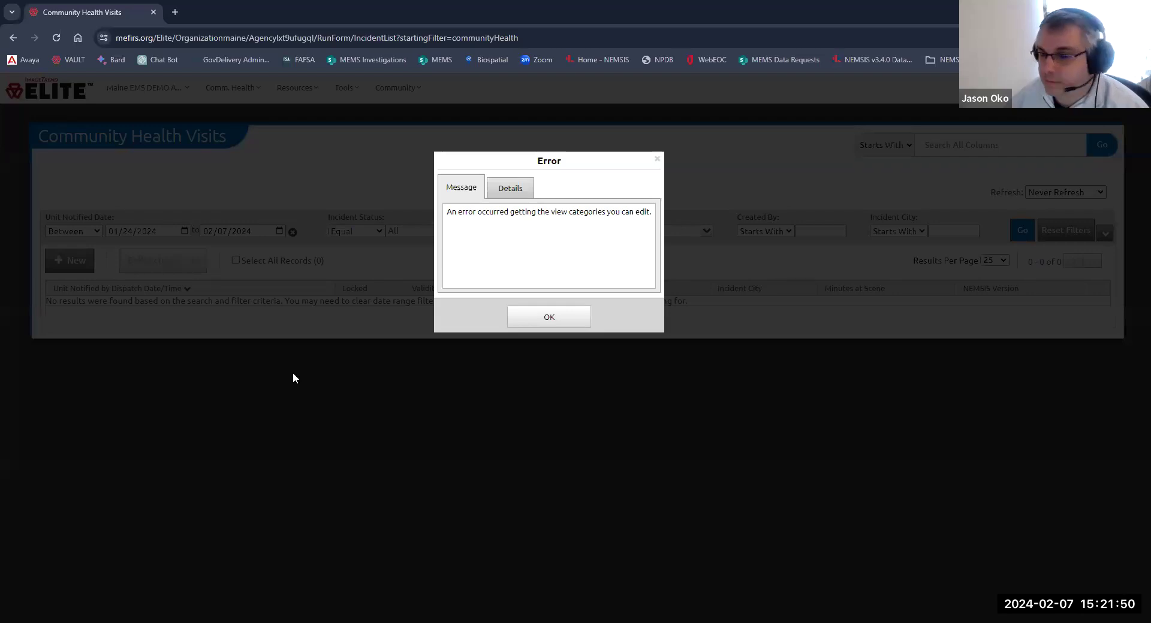
{"action": "left_click", "coordinate": [548, 316]}
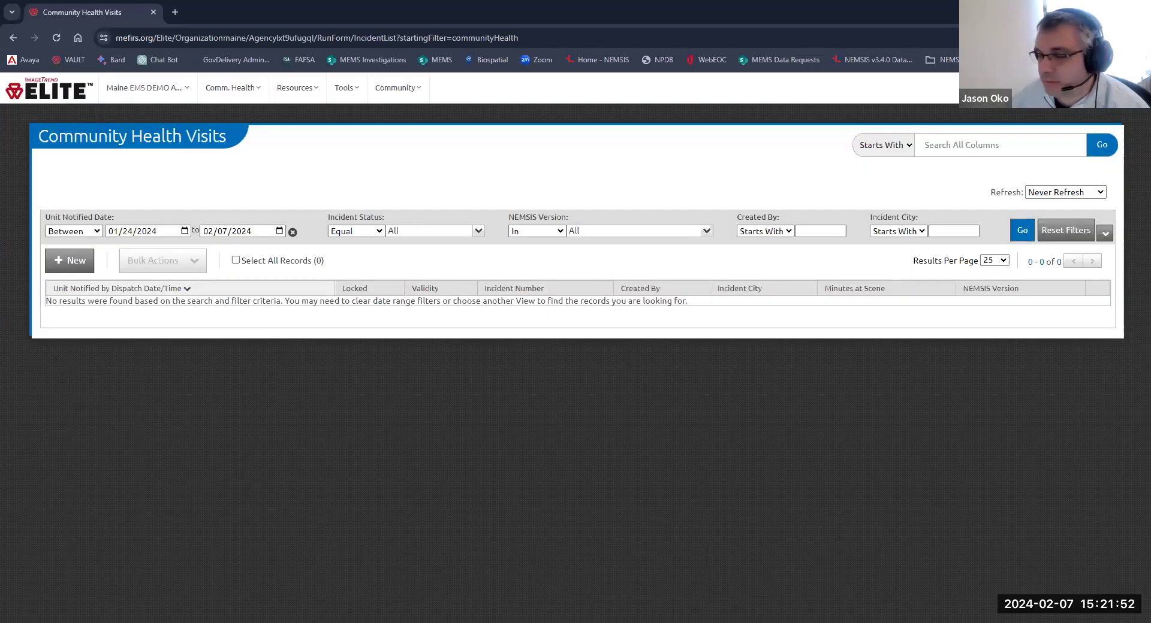